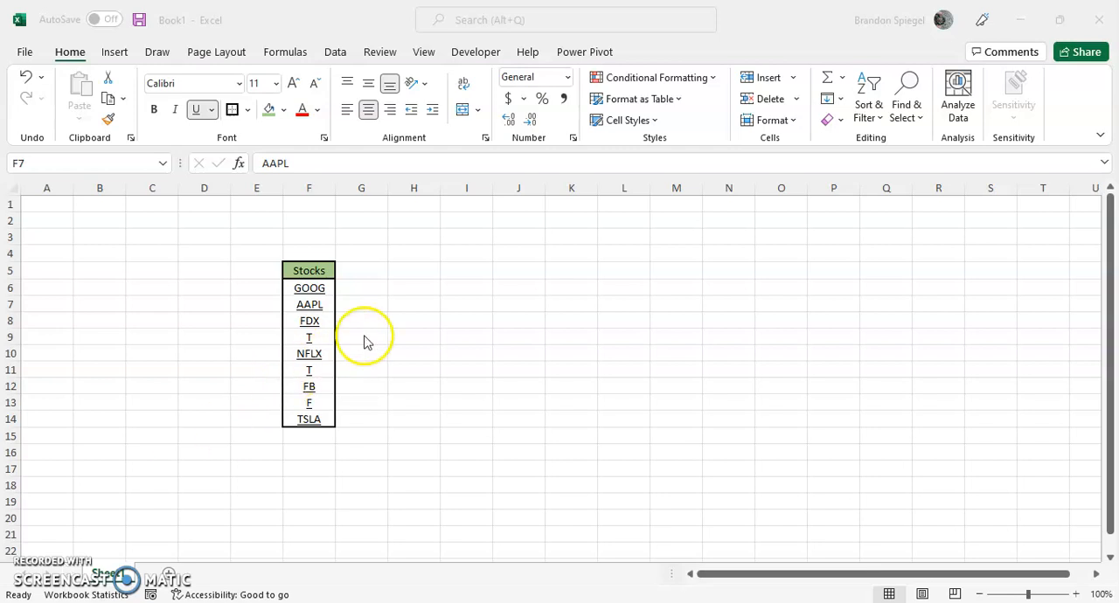
# Convert the ticker symbols in F6:F14 to the Stocks data type.
pyautogui.press('Up')
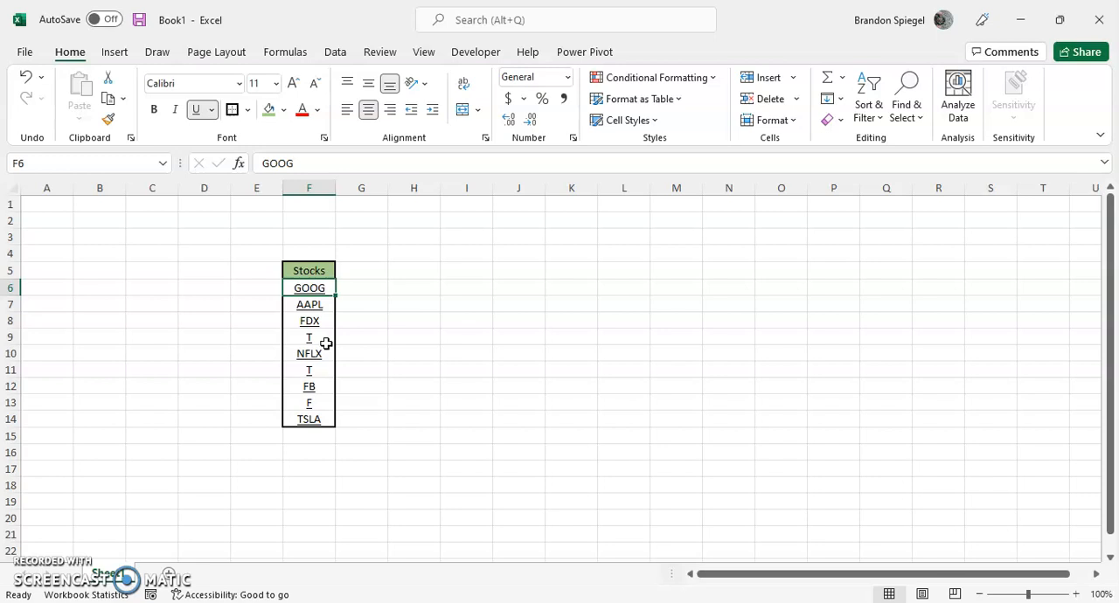
pyautogui.hotkey('ctrl', 'shift', 'Down')
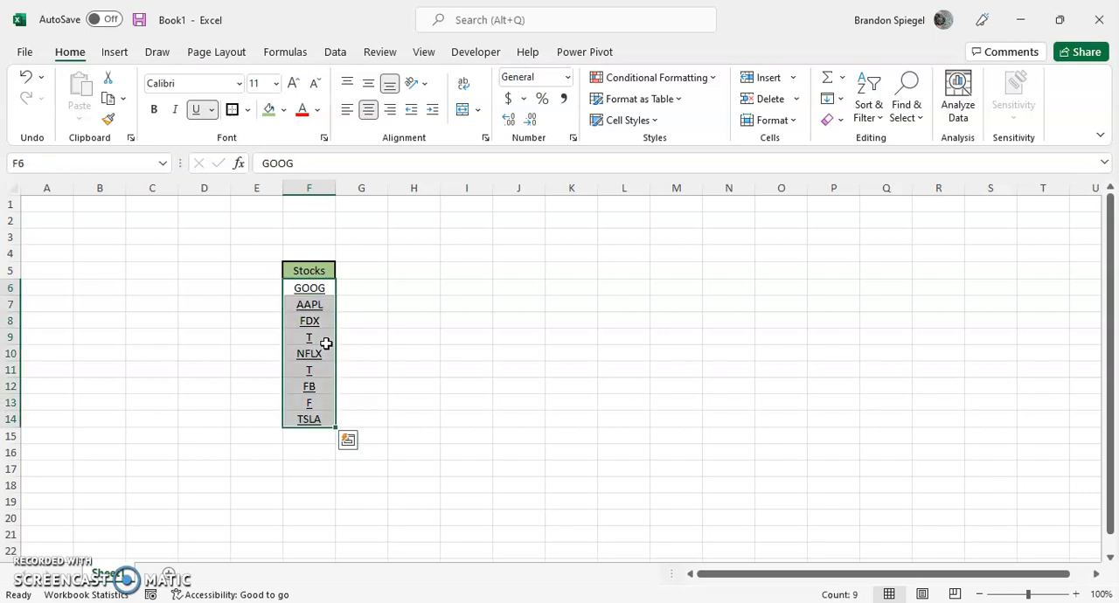
pyautogui.click(334, 54)
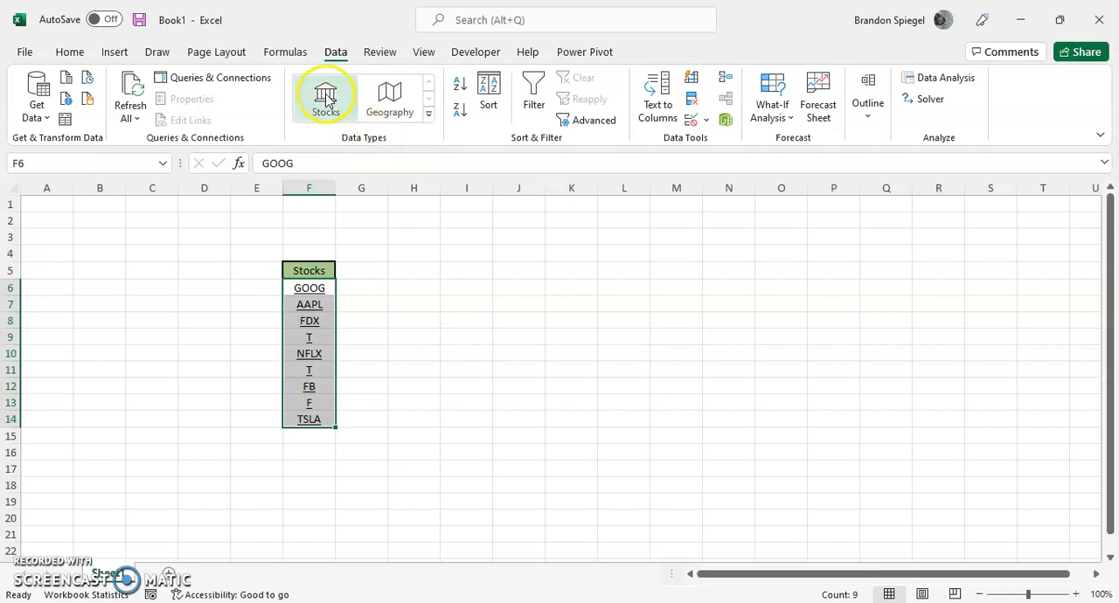
pyautogui.click(430, 113)
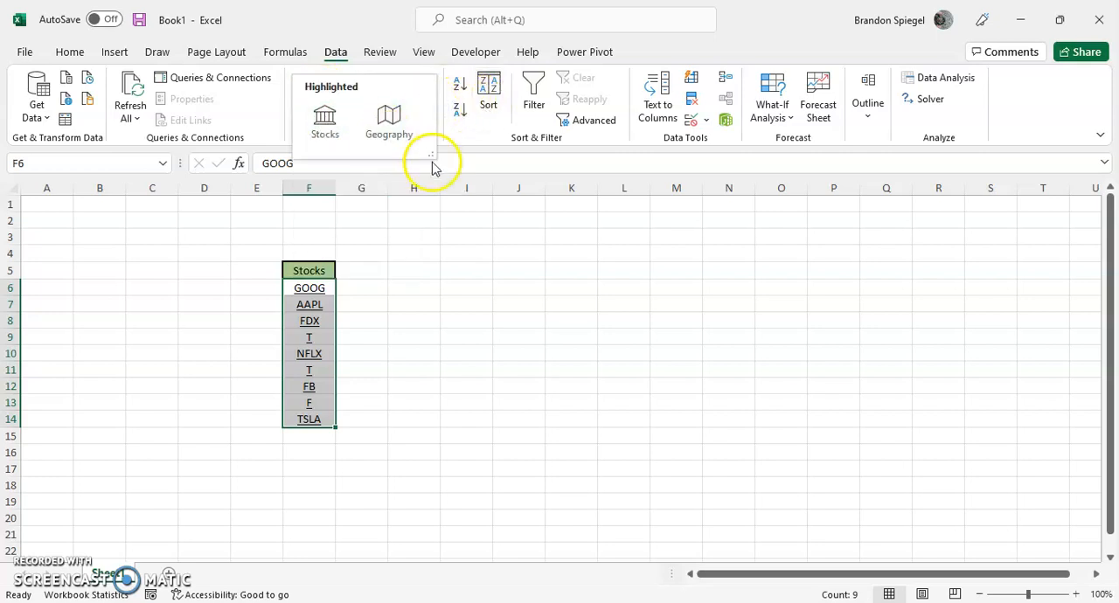
pyautogui.click(466, 144)
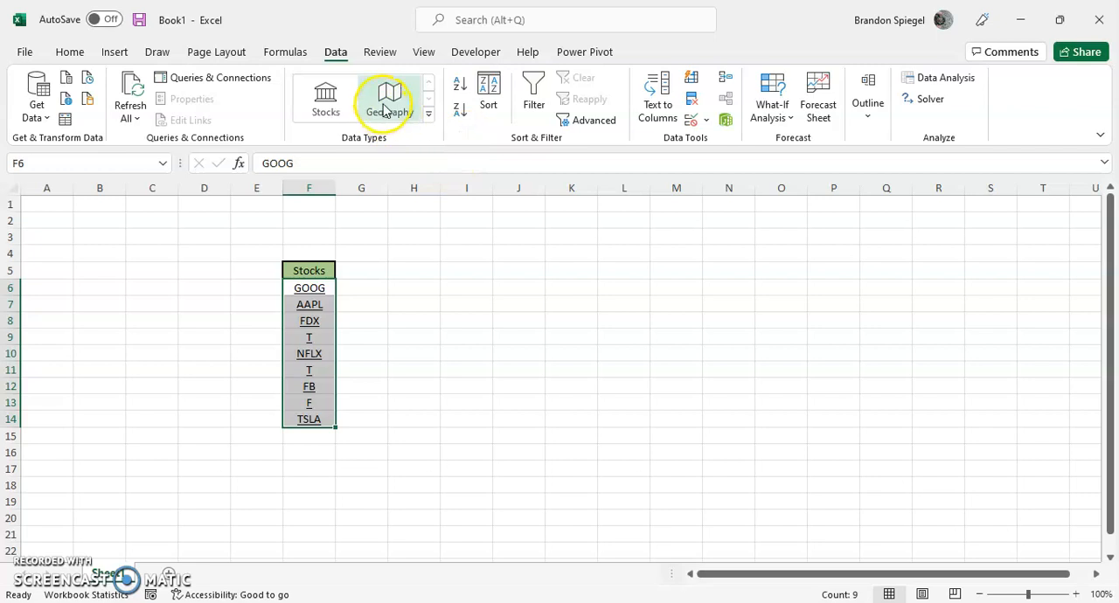
pyautogui.click(324, 119)
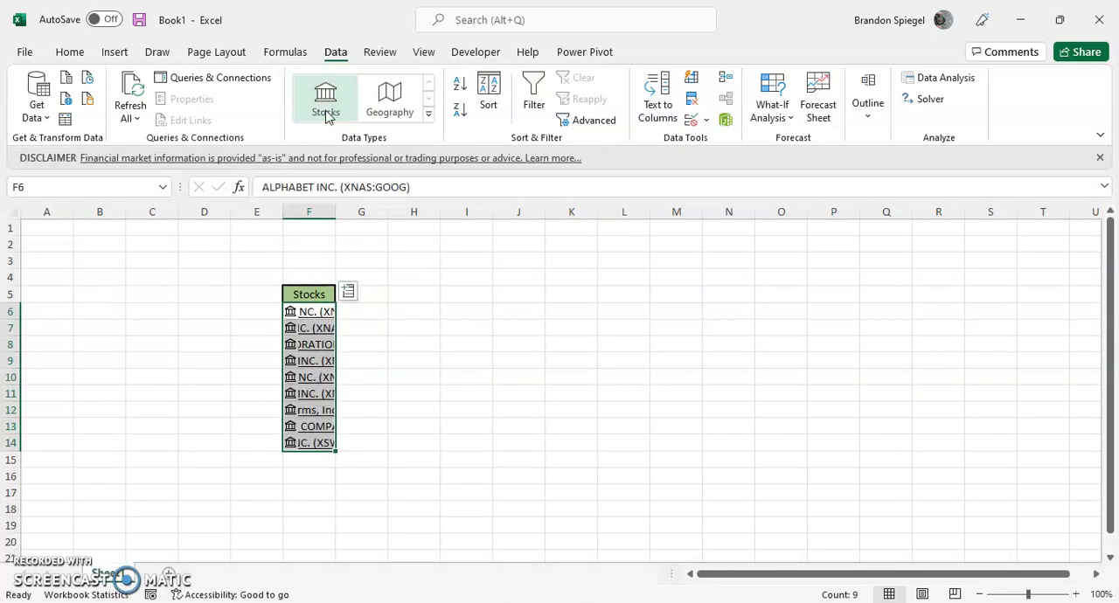
# AutoFit the width of column F to the converted stock names in F6:F14.
pyautogui.press('Up')
pyautogui.press('Down')
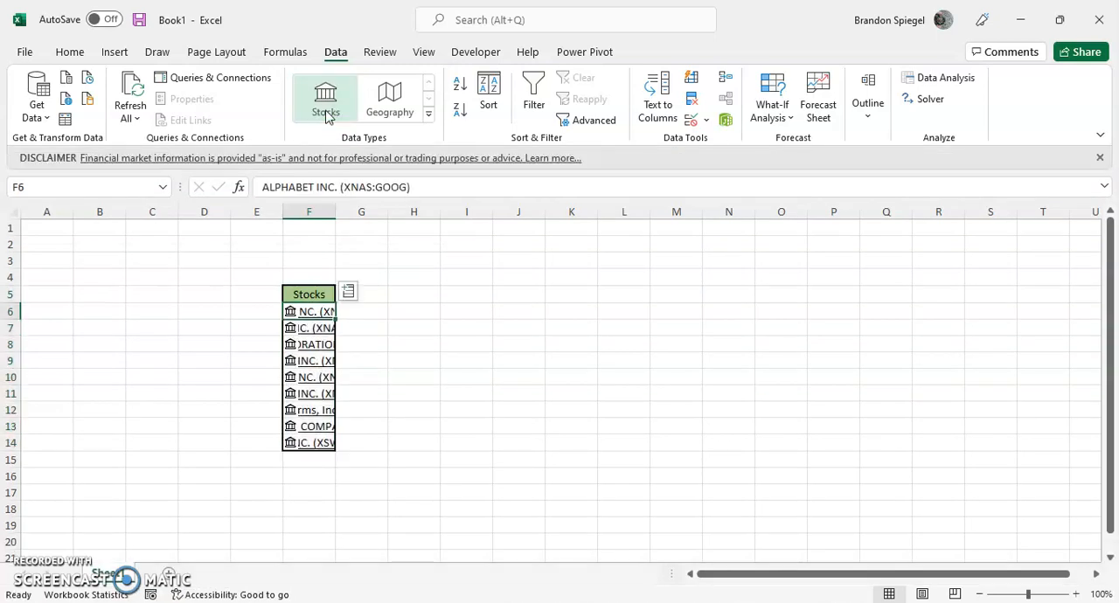
pyautogui.hotkey('ctrl', 'shift', 'Down')
pyautogui.press('alt')
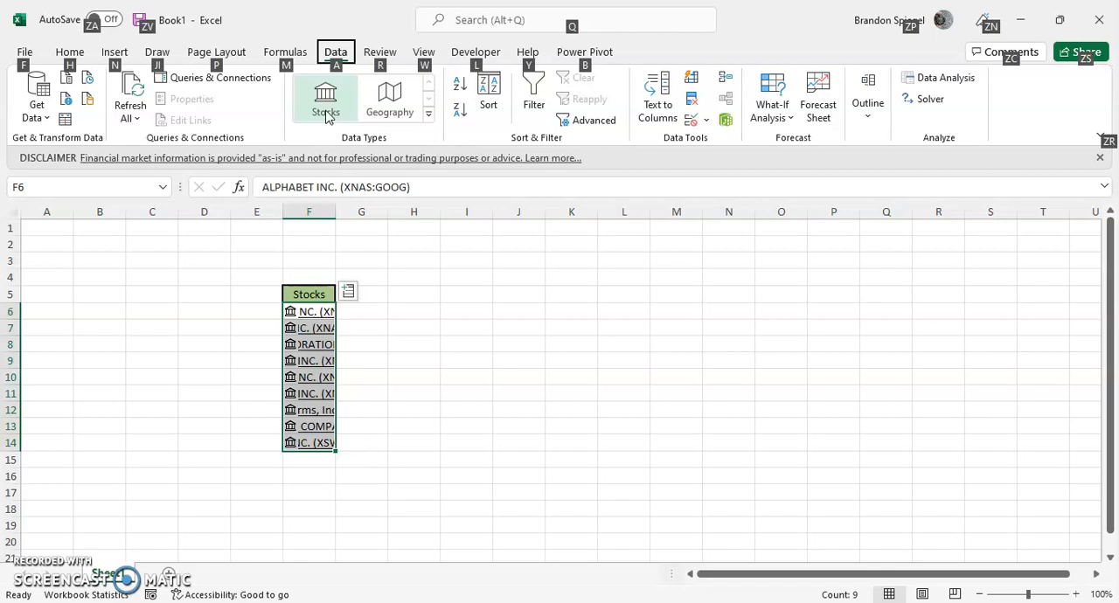
pyautogui.press('h')
pyautogui.press('o')
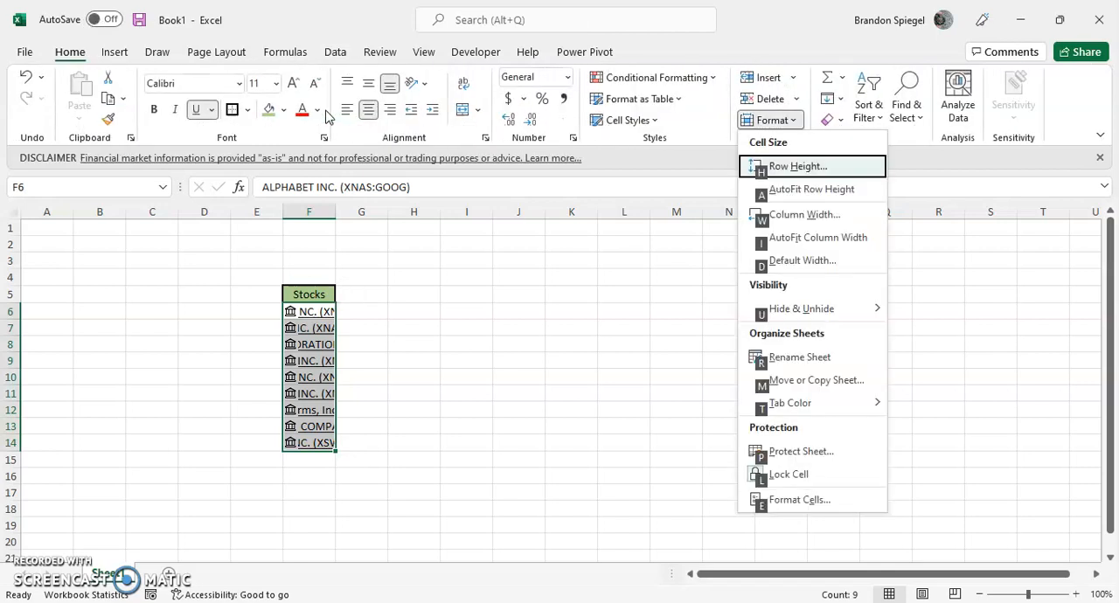
pyautogui.press('i')
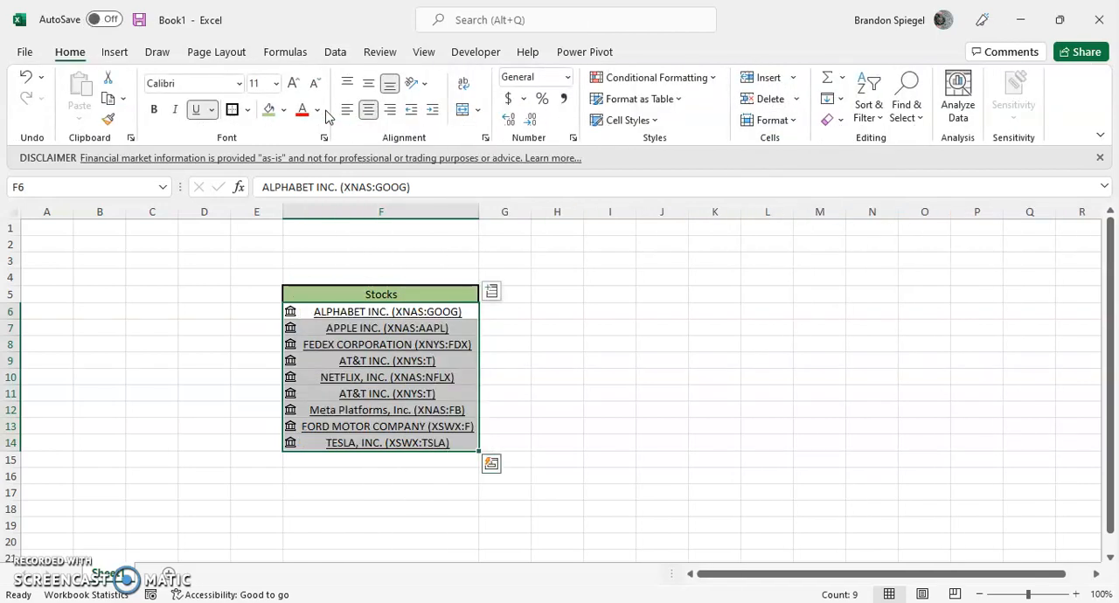
# Extract the Price field for all stocks in F6:F14 into column G.
pyautogui.press('Up')
pyautogui.press('Down')
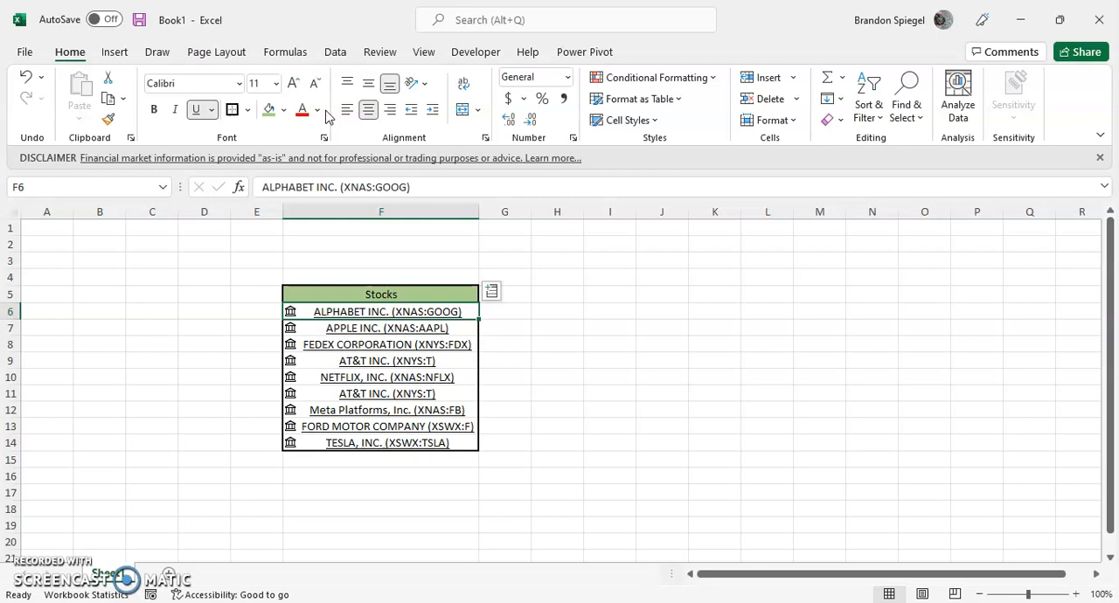
pyautogui.hotkey('ctrl', 'shift', 'Down')
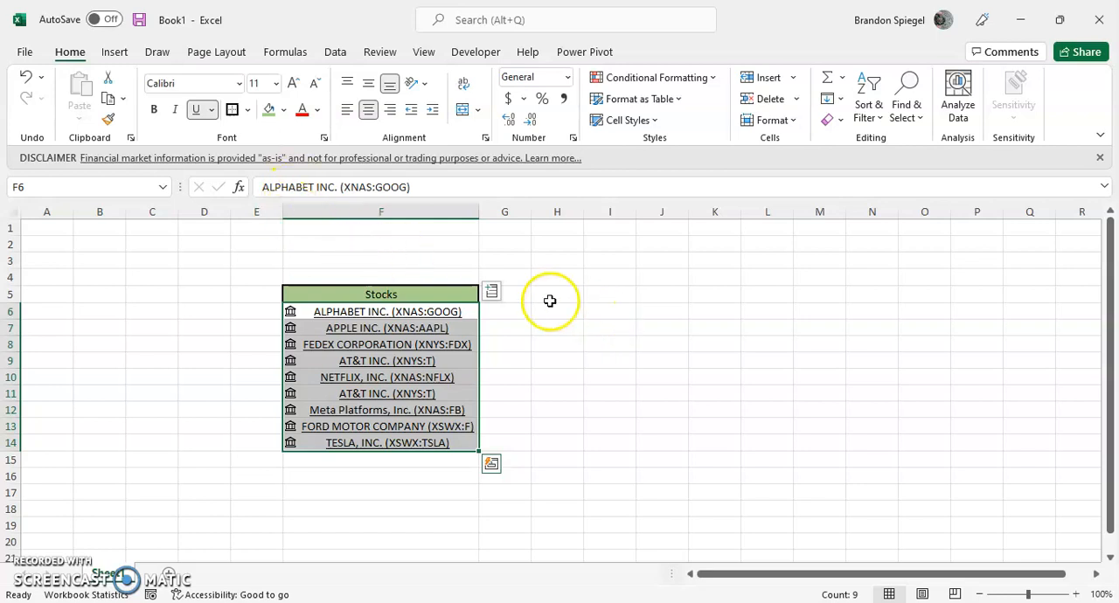
pyautogui.click(492, 292)
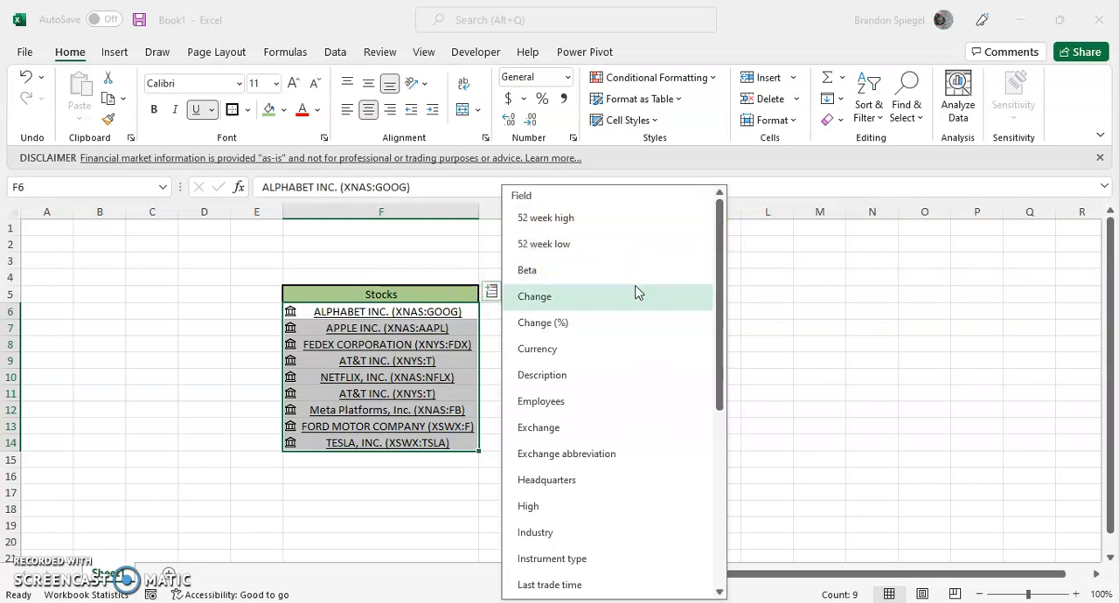
pyautogui.moveTo(722, 330); pyautogui.dragTo(706, 497)
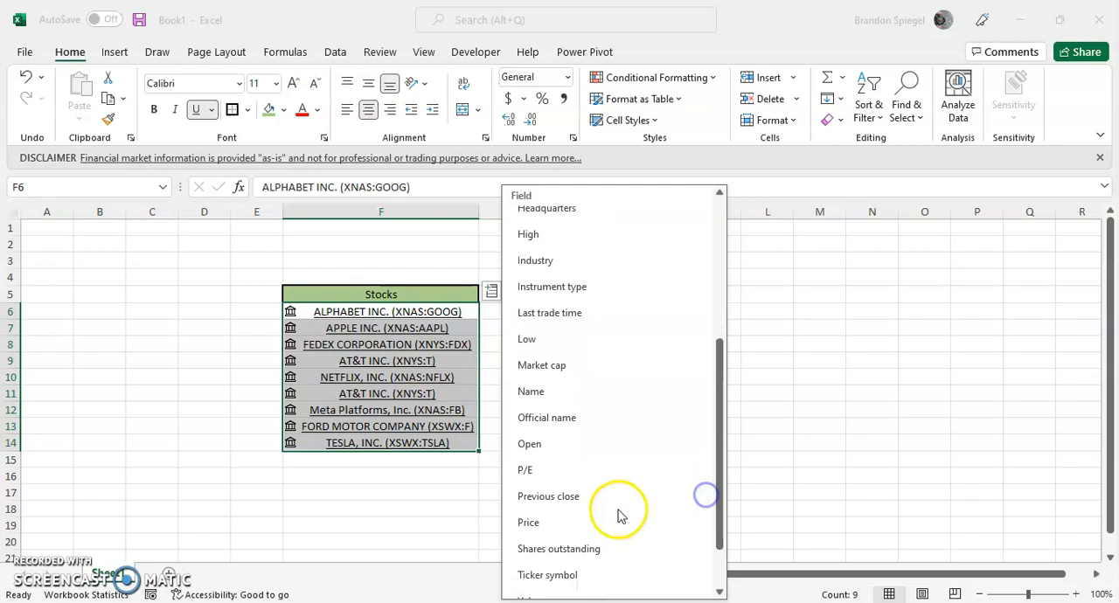
pyautogui.click(552, 524)
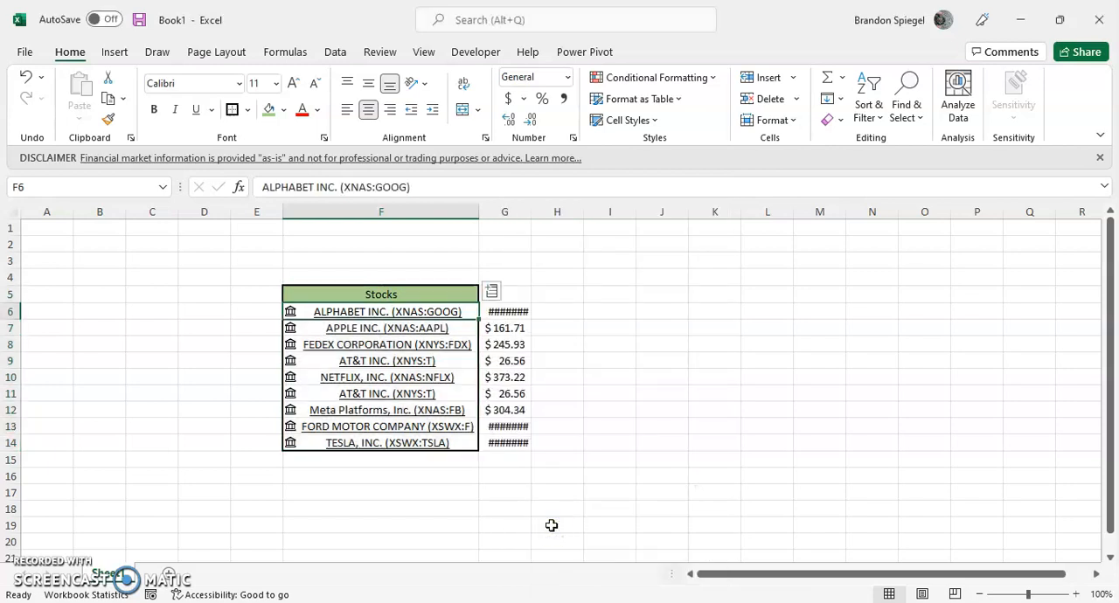
# Enter the header "Price" in G5 and AutoFit the column to the prices in G6:G14.
pyautogui.press('Right')
pyautogui.press('Up')
pyautogui.write('Price')
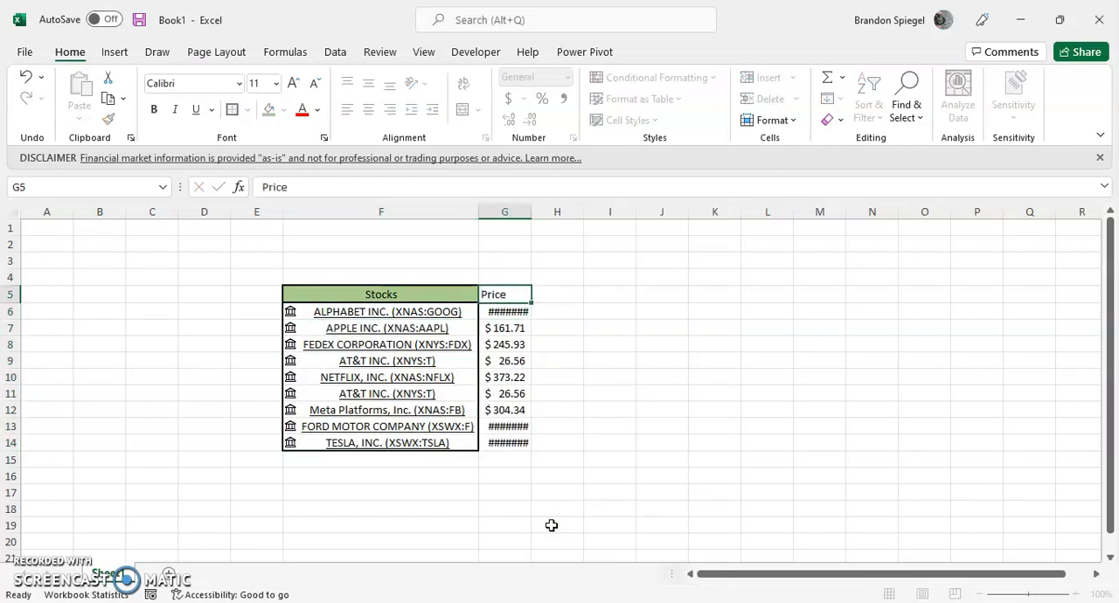
pyautogui.press('Return')
pyautogui.hotkey('ctrl', 'shift', 'Down')
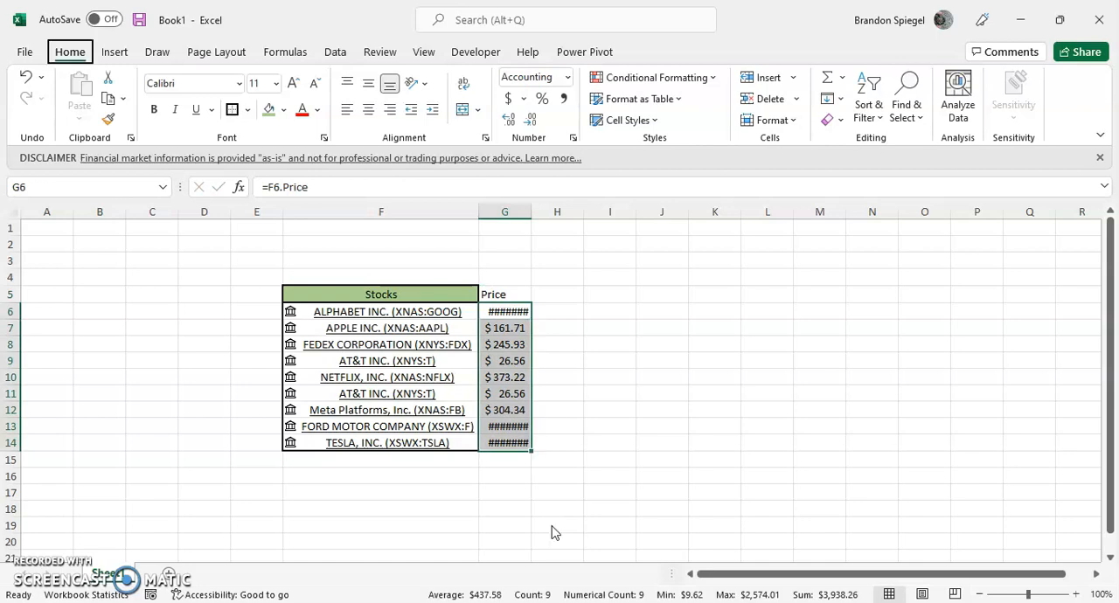
pyautogui.hotkey('alt', 'h')
pyautogui.press('o')
pyautogui.press('i')
pyautogui.press('Left')
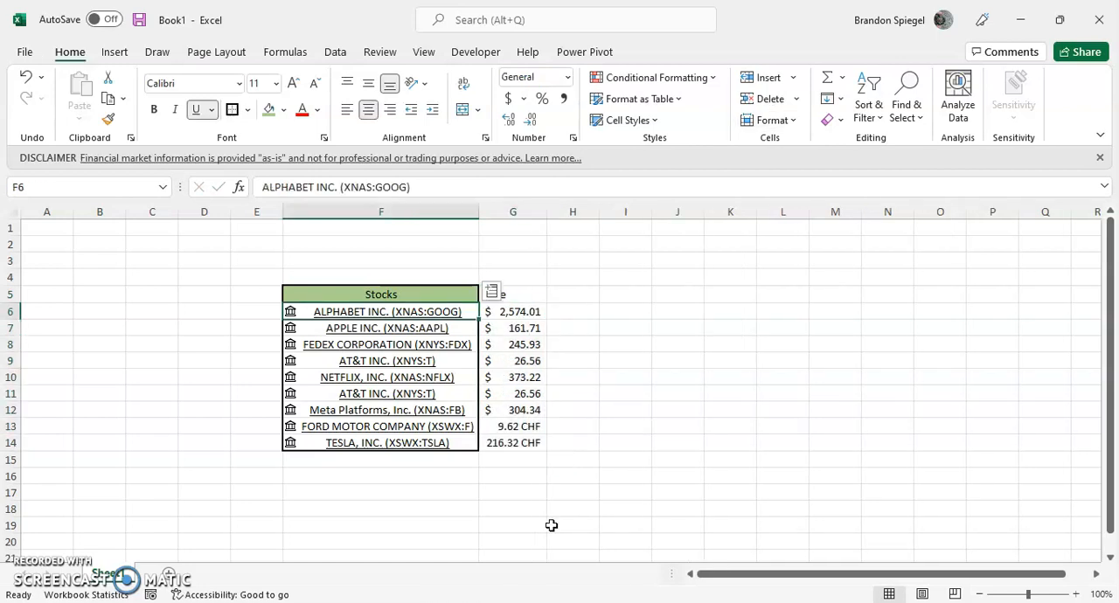
pyautogui.click(492, 291)
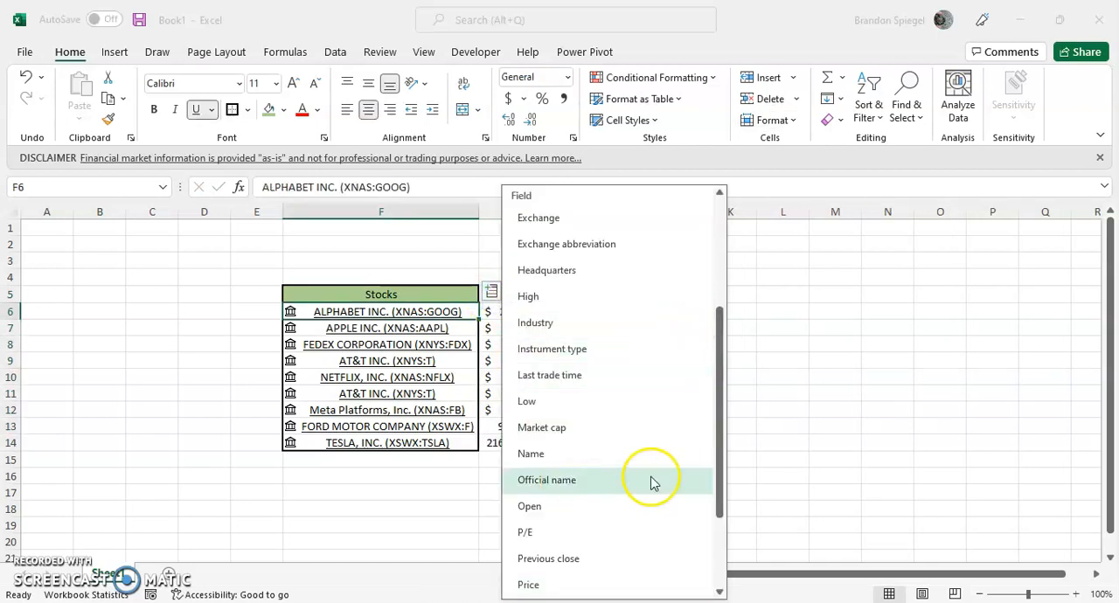
pyautogui.click(564, 507)
pyautogui.hotkey('ctrl', 'z')
pyautogui.press('Left')
pyautogui.press('Left')
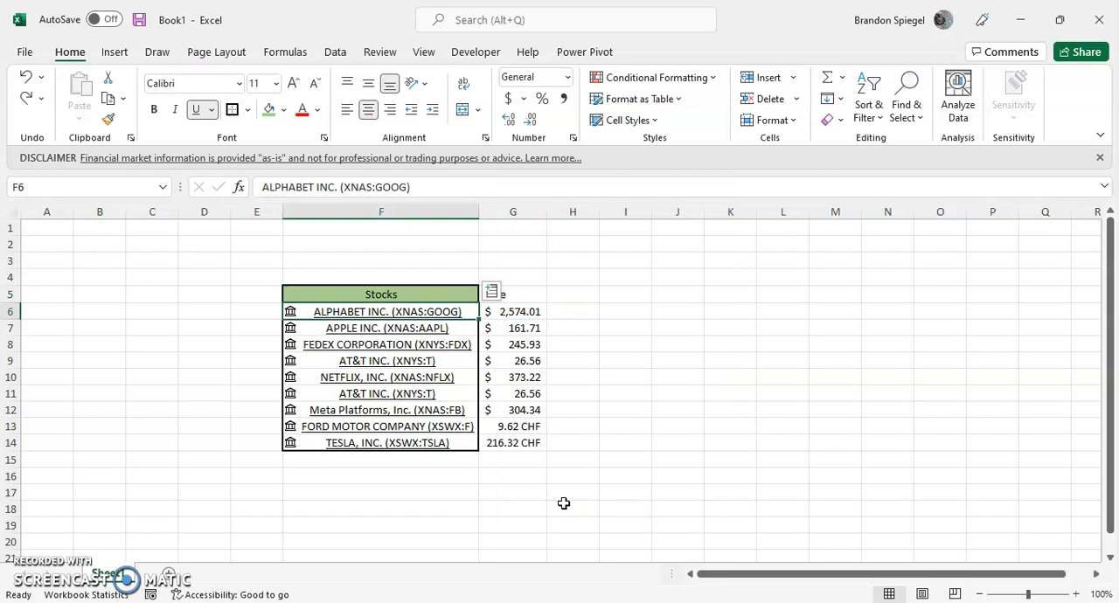
# Extract the Open field for all stocks in F6:F14 into column H and enter the header "Open" in H5.
pyautogui.hotkey('ctrl', 'shift', 'Down')
pyautogui.click(491, 293)
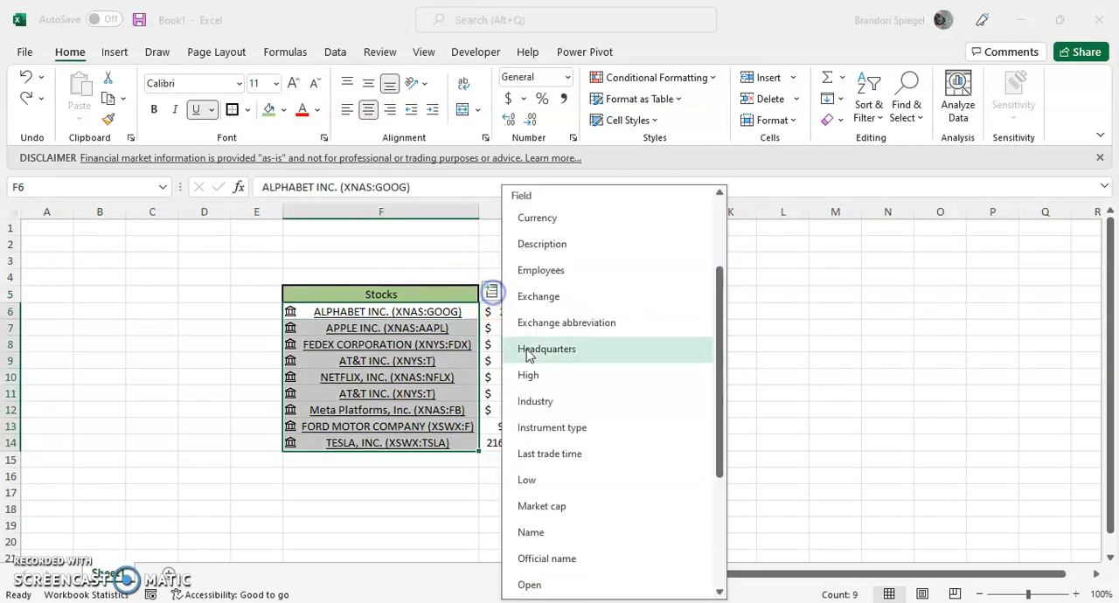
pyautogui.click(551, 584)
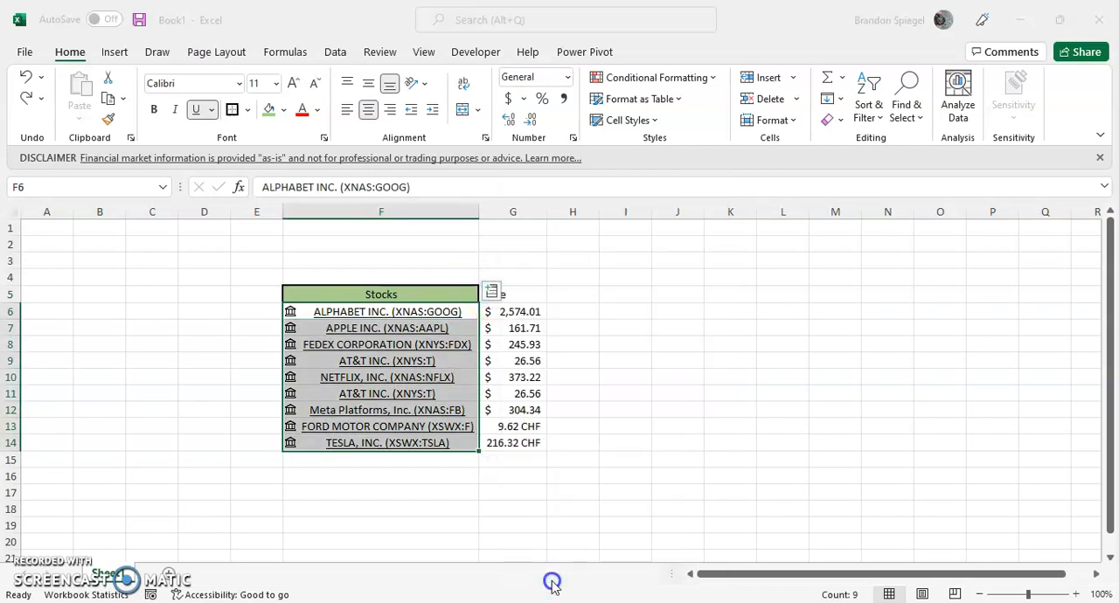
pyautogui.press('Up')
pyautogui.press('Right')
pyautogui.press('Right')
pyautogui.write('Open')
pyautogui.press('Return')
# Extract the Previous close field for all stocks in F6:F14 into column I.
pyautogui.press('Left')
pyautogui.press('Left')
pyautogui.hotkey('ctrl', 'shift', 'Down')
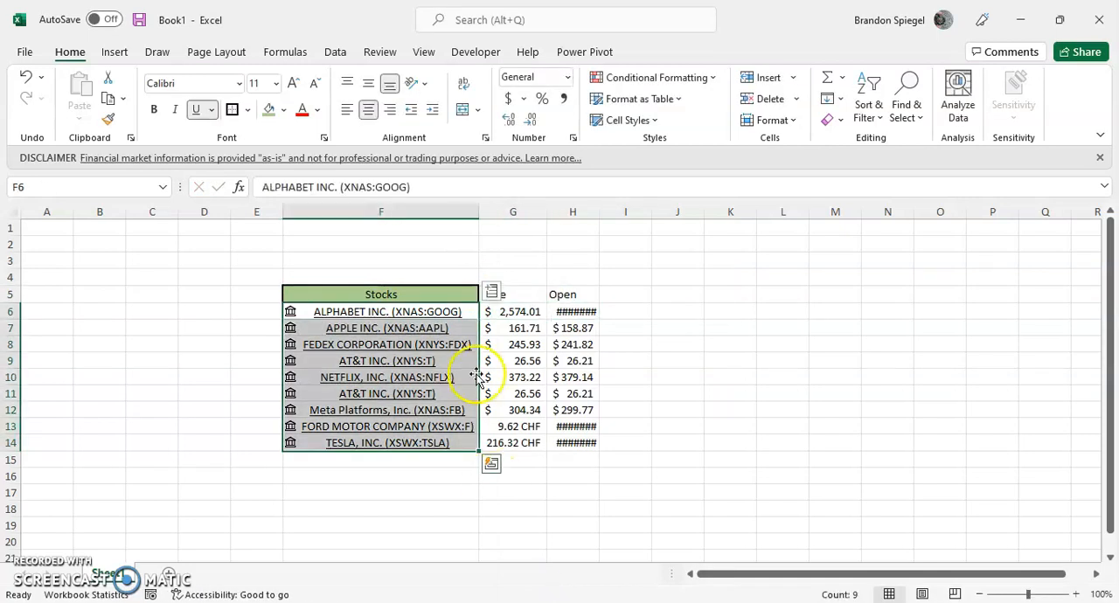
pyautogui.click(492, 291)
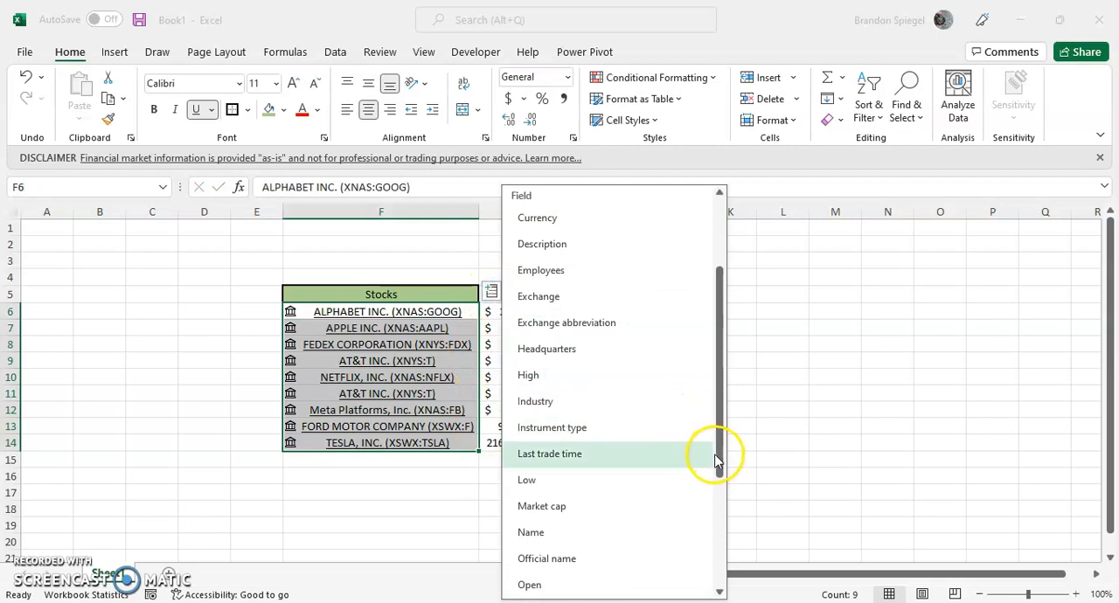
pyautogui.moveTo(718, 461); pyautogui.dragTo(715, 532)
pyautogui.click(621, 496)
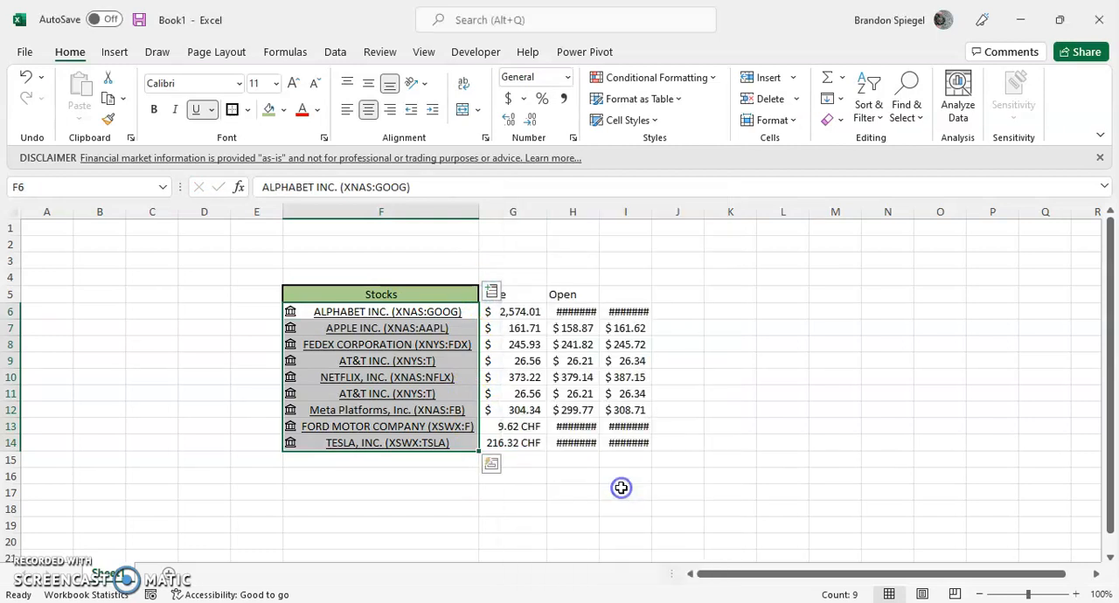
# Enter the header "Previous Close" in I5 above the extracted closing prices.
pyautogui.press('Up')
pyautogui.press('Right')
pyautogui.press('Right')
pyautogui.press('Right')
pyautogui.write('Previous Close')
pyautogui.press('Return')
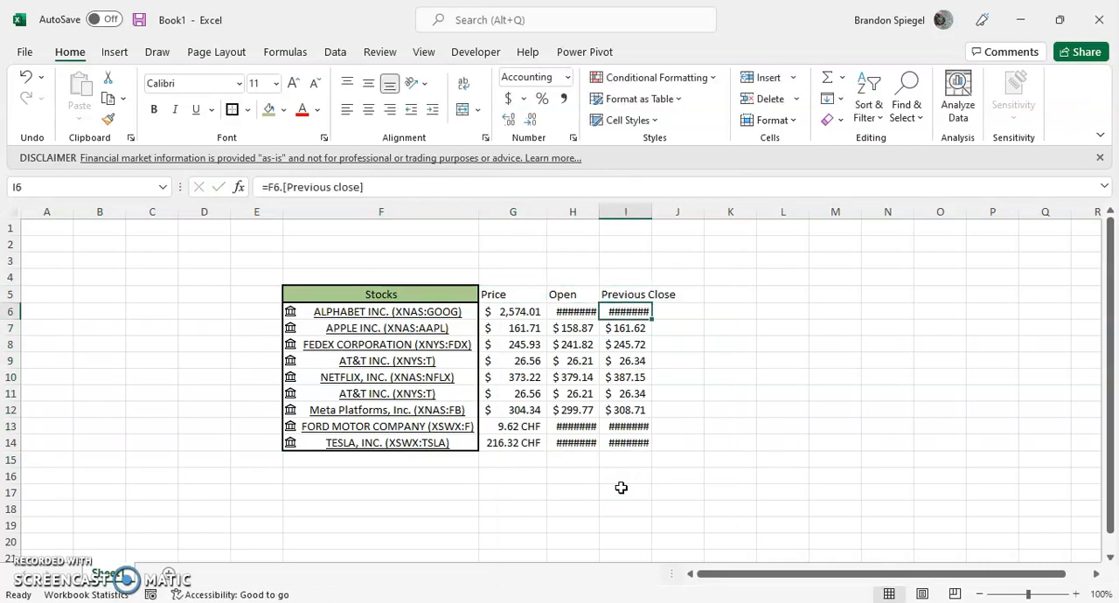
# AutoFit the widths of columns G to I to the values in G6:I14.
pyautogui.press('Left')
pyautogui.press('Left')
pyautogui.hotkey('ctrl', 'shift', 'End')
pyautogui.press('alt')
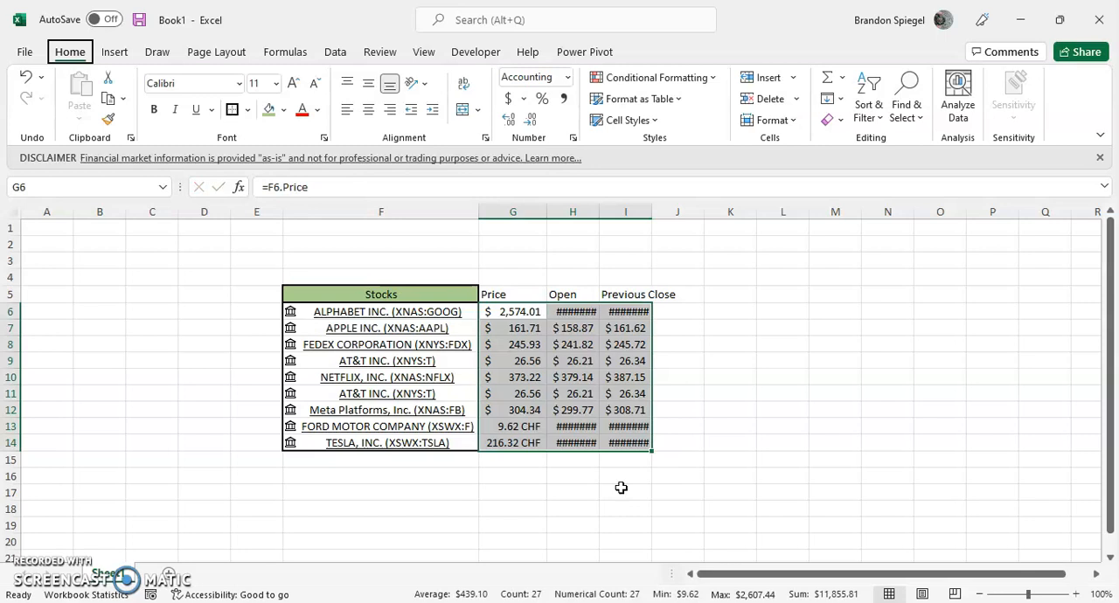
pyautogui.press('h')
pyautogui.press('o')
pyautogui.press('i')
# Extract the Change and Last trade time fields for all stocks in F6:F14 into columns J and K.
pyautogui.press('Left')
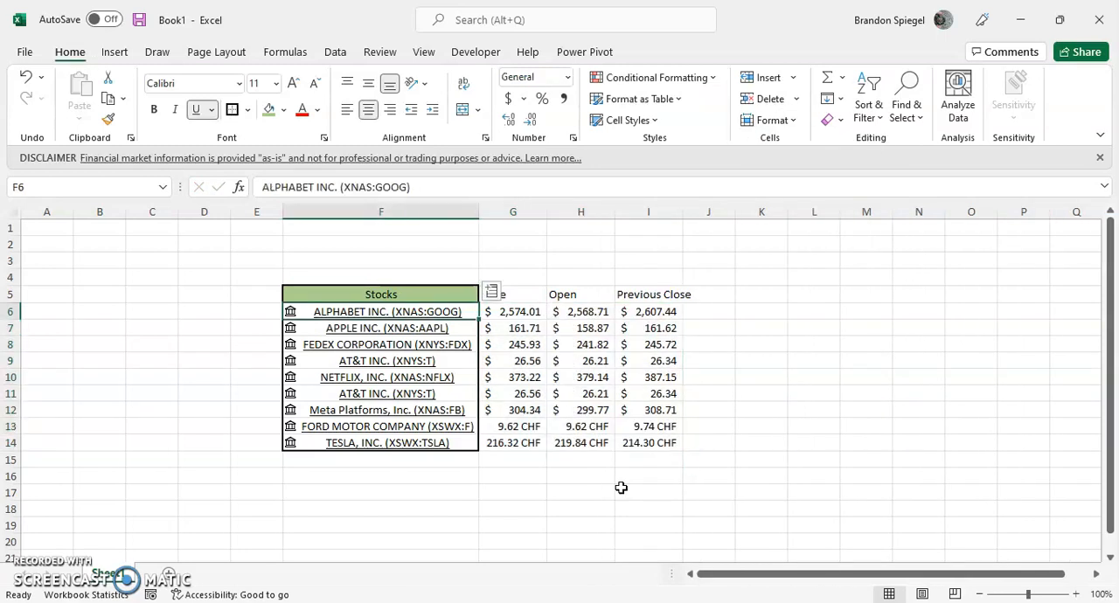
pyautogui.hotkey('ctrl', 'shift', 'Down')
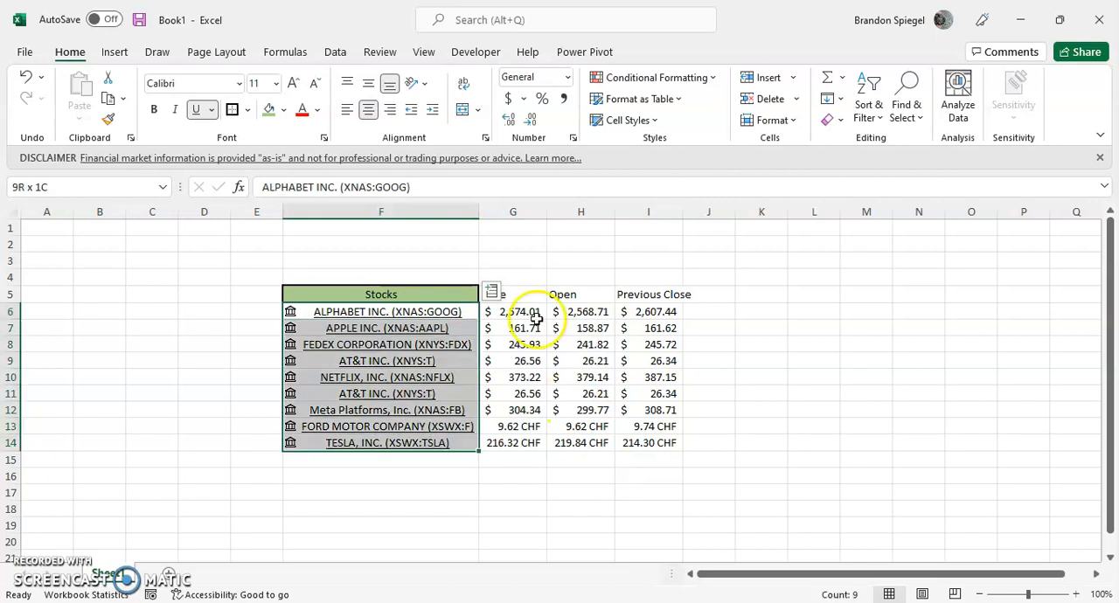
pyautogui.click(493, 291)
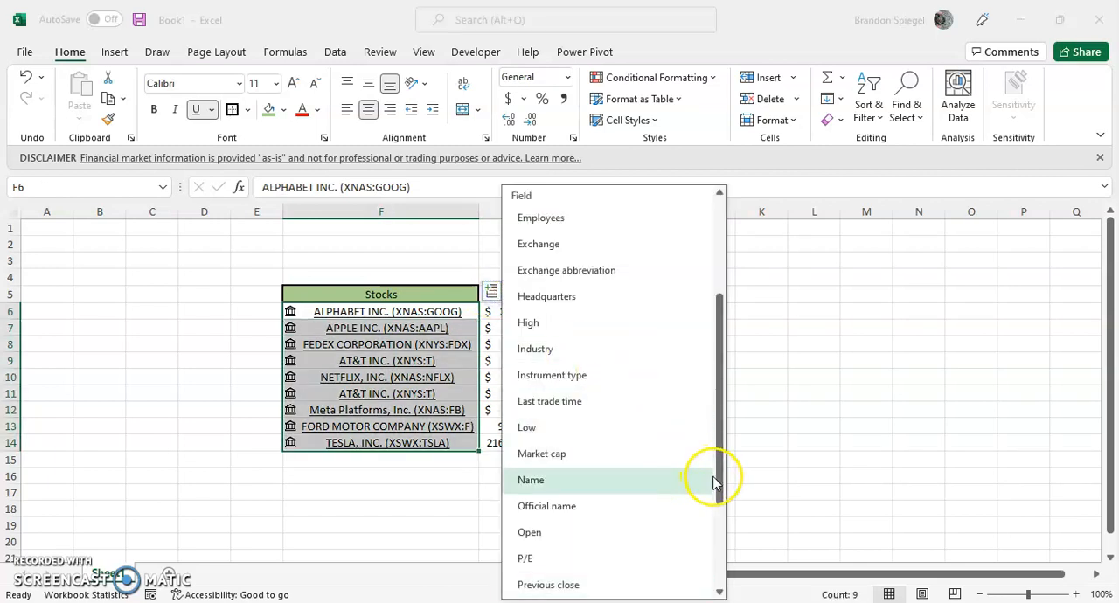
pyautogui.moveTo(719, 486); pyautogui.dragTo(715, 402)
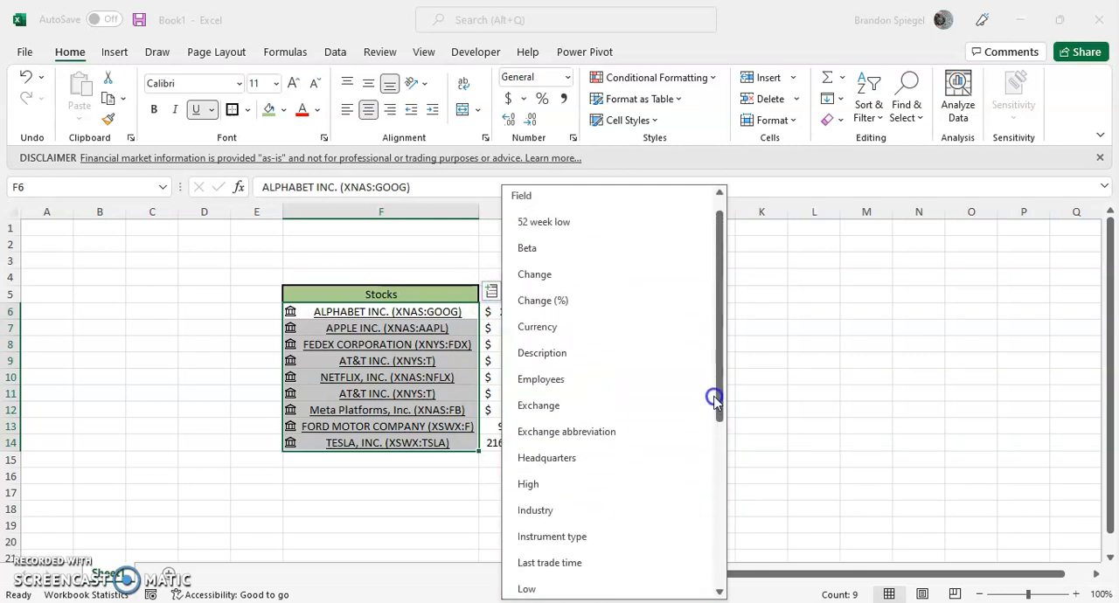
pyautogui.click(578, 278)
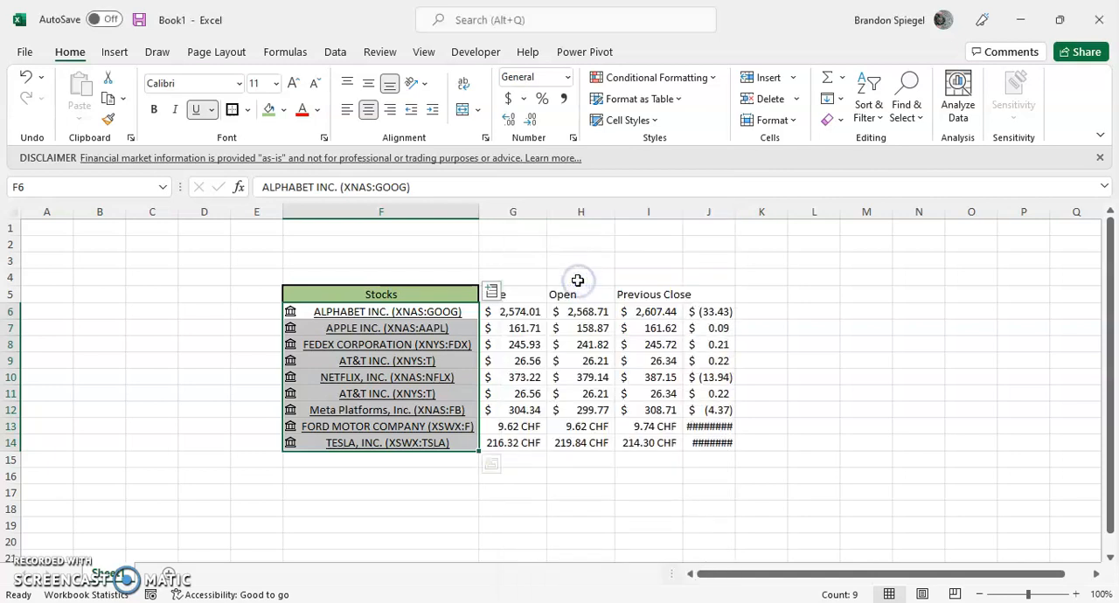
pyautogui.click(493, 292)
pyautogui.moveTo(724, 345); pyautogui.dragTo(714, 507)
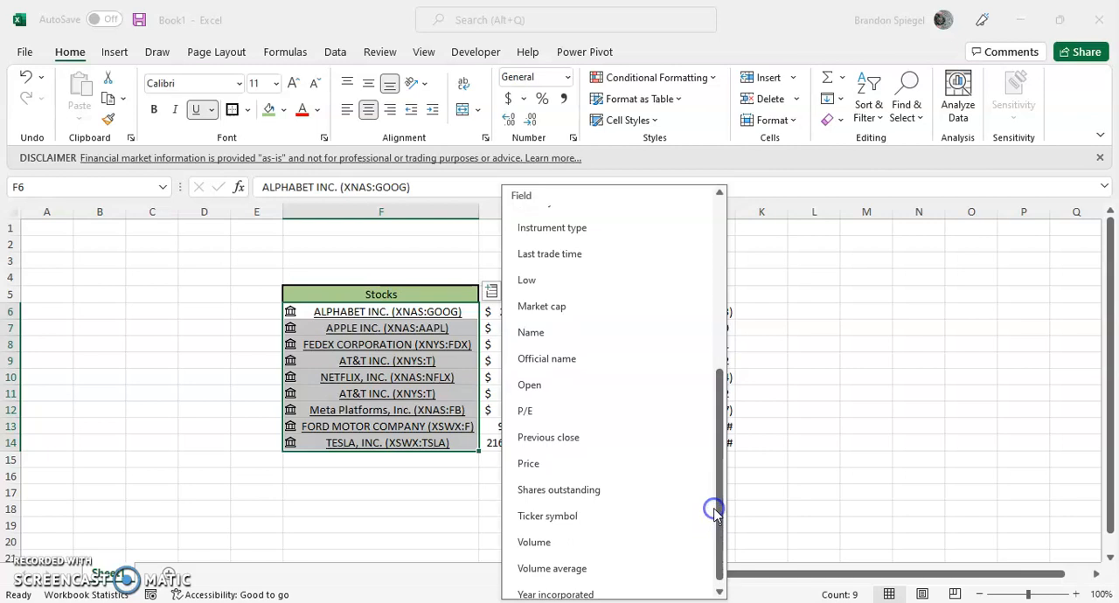
pyautogui.click(577, 253)
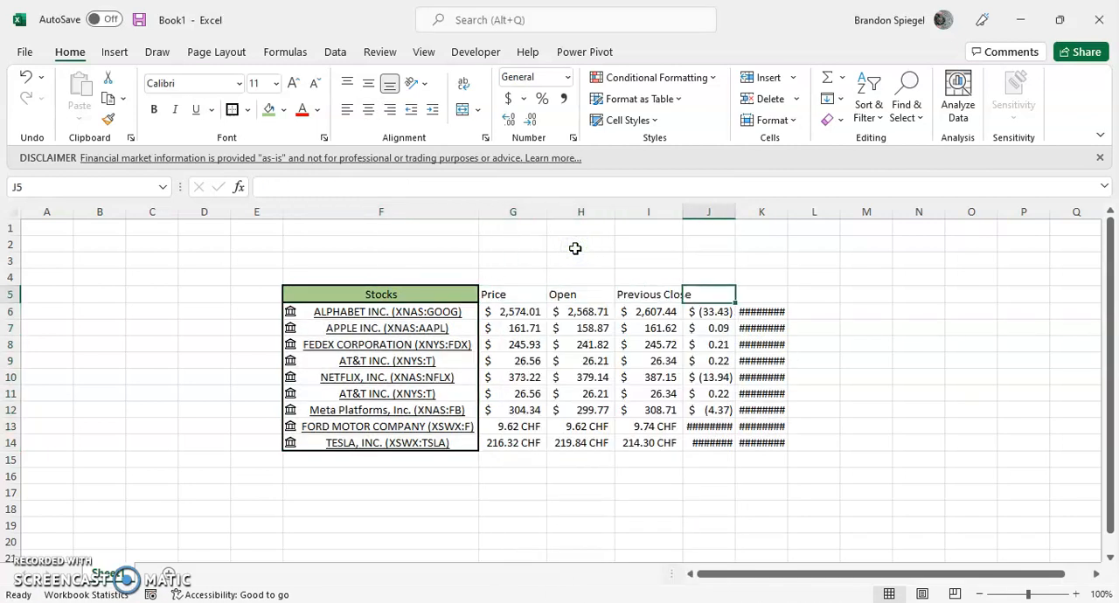
# Enter the headers "Change" in J5 and "Last Trade Time" in K5.
pyautogui.write('Change')
pyautogui.press('Tab')
pyautogui.write('Last Trade Te')
pyautogui.press('BackSpace')
pyautogui.write('ime')
pyautogui.press('Return')
# AutoFit the widths of columns G to K to the headers and values in G5:K14.
pyautogui.press('Left')
pyautogui.press('Up')
pyautogui.press('Left')
pyautogui.press('Left')
pyautogui.press('Left')
pyautogui.hotkey('ctrl', 'shift', 'Right')
pyautogui.hotkey('ctrl', 'shift', 'Down')
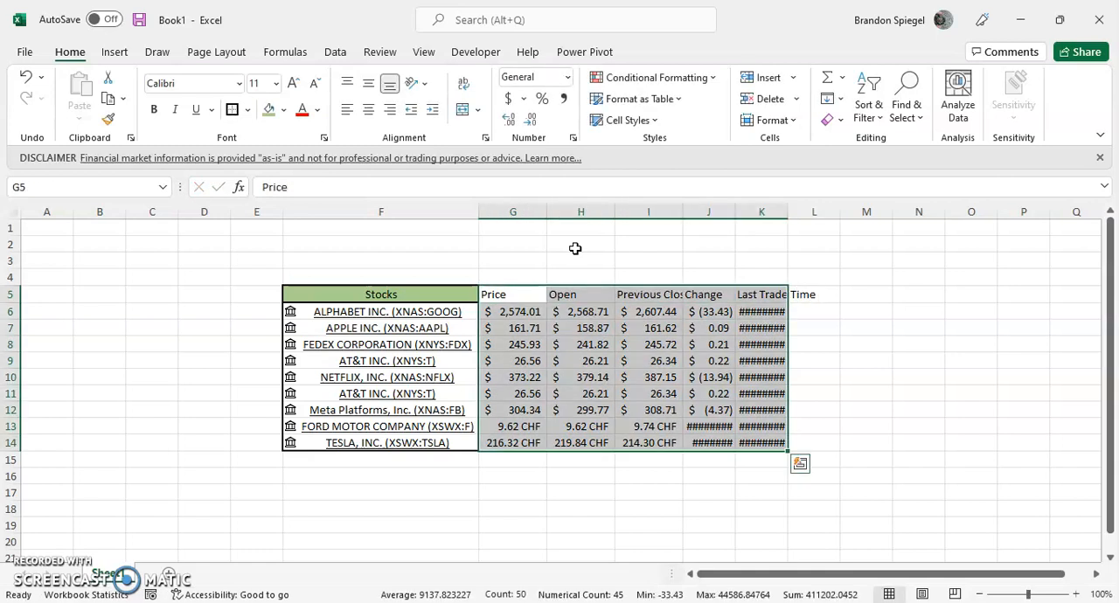
pyautogui.hotkey('alt', 'h')
pyautogui.press('o')
pyautogui.press('i')
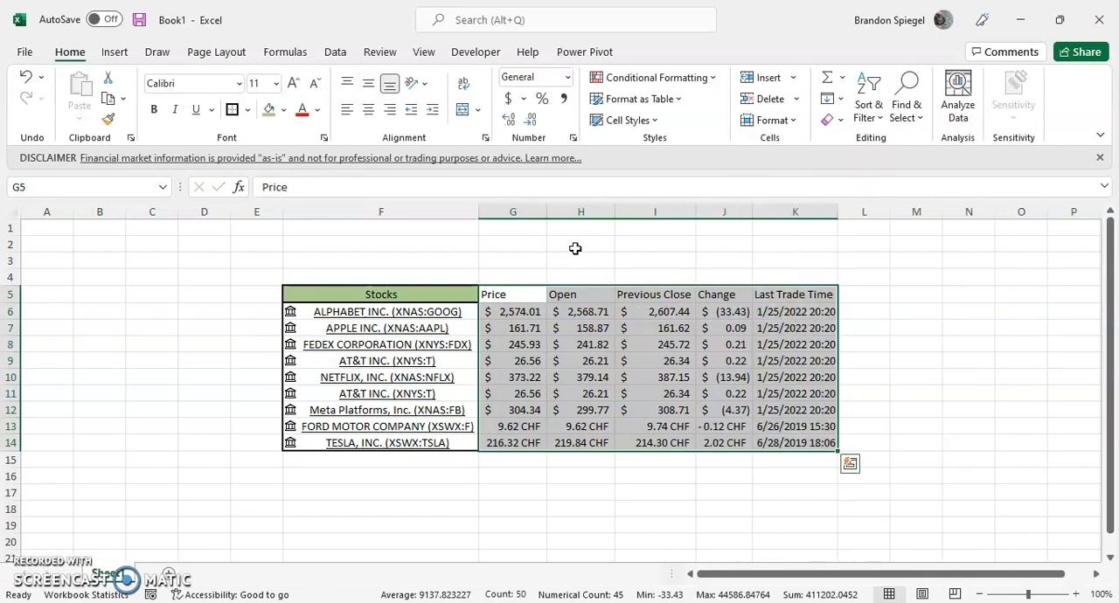
# Underline and center the headers in G5:K5.
pyautogui.press('Down')
pyautogui.press('Right')
pyautogui.press('Right')
pyautogui.press('Right')
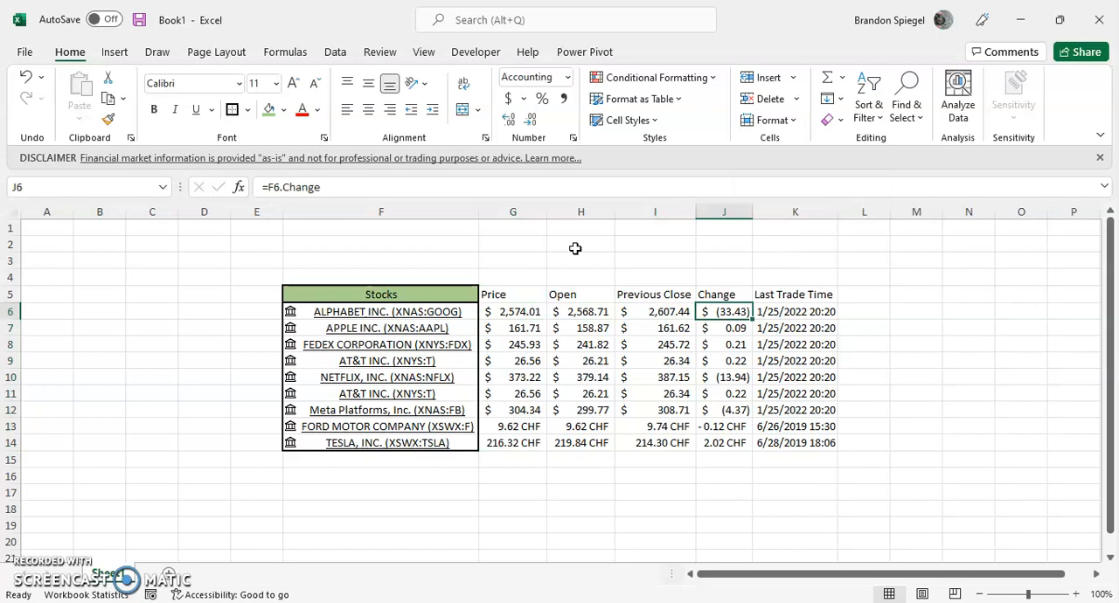
pyautogui.press('Up')
pyautogui.press('Left')
pyautogui.press('Left')
pyautogui.press('Left')
pyautogui.press('Left')
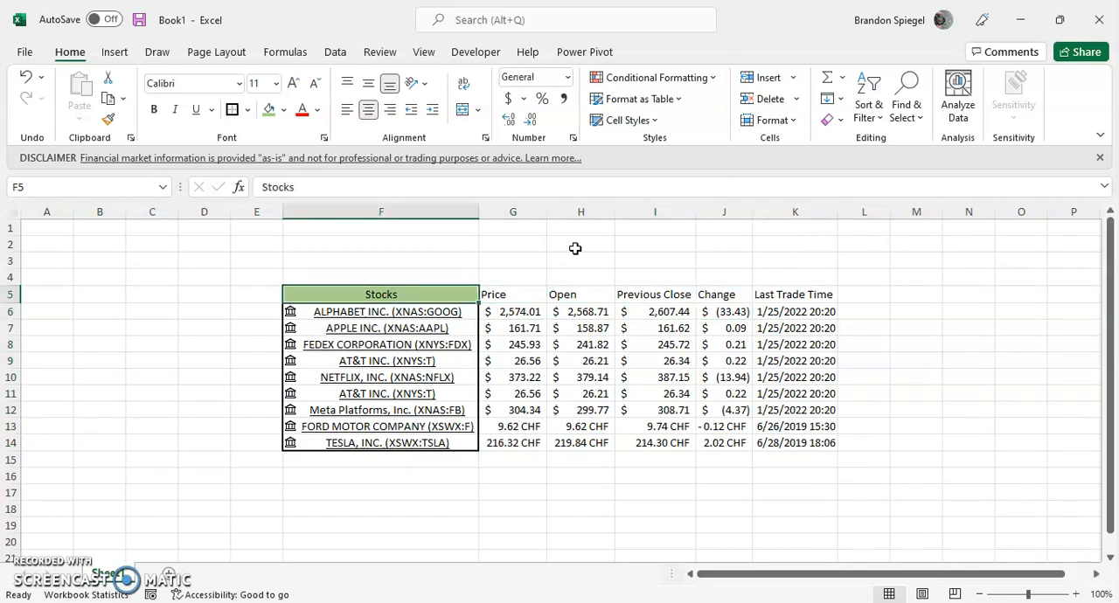
pyautogui.press('Right')
pyautogui.hotkey('ctrl', 'shift', 'Right')
pyautogui.hotkey('ctrl', 'u')
pyautogui.press('alt')
pyautogui.press('h')
pyautogui.press('a')
pyautogui.press('c')
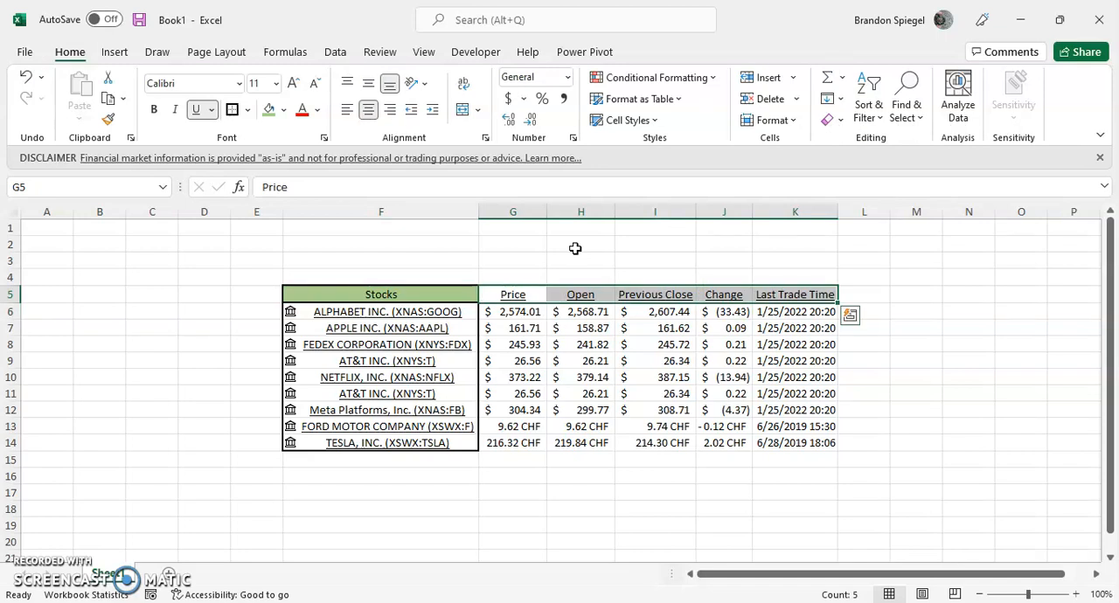
# Examine the last trade times of all stocks in K6:K14.
pyautogui.press('Down')
pyautogui.press('Right')
pyautogui.press('Up')
pyautogui.press('Left')
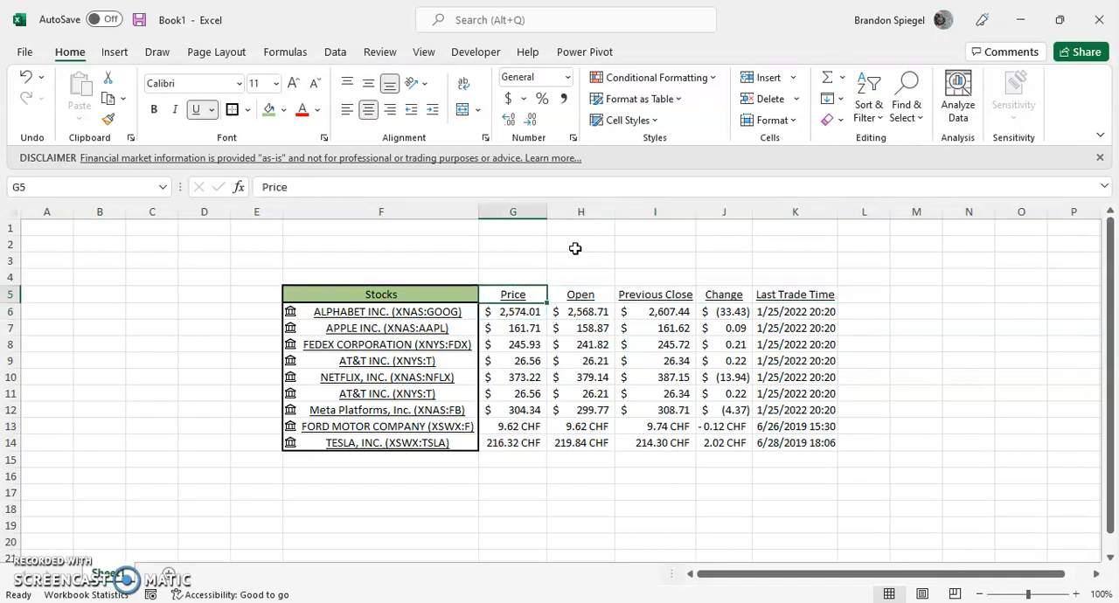
pyautogui.press('Right')
pyautogui.press('Right')
pyautogui.press('Right')
pyautogui.press('Right')
pyautogui.press('Down')
pyautogui.hotkey('ctrl', 'shift', 'Down')
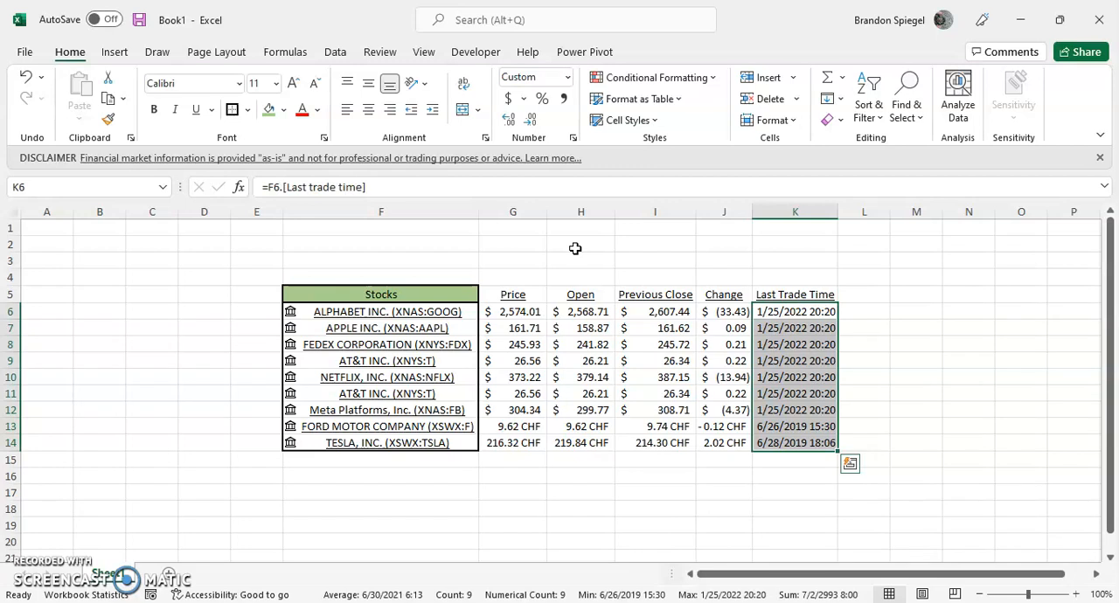
# Examine the gains and losses of the individual stocks in the Change column.
pyautogui.press('Left')
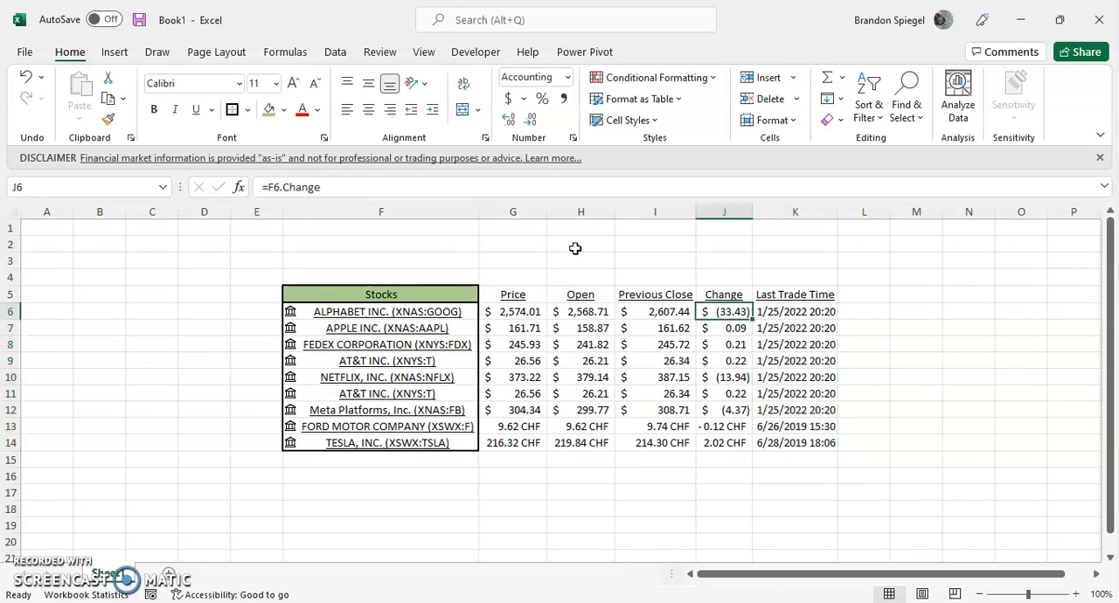
pyautogui.press('Down')
pyautogui.press('Down')
pyautogui.press('Down')
pyautogui.press('Down')
pyautogui.press('Down')
pyautogui.press('Down')
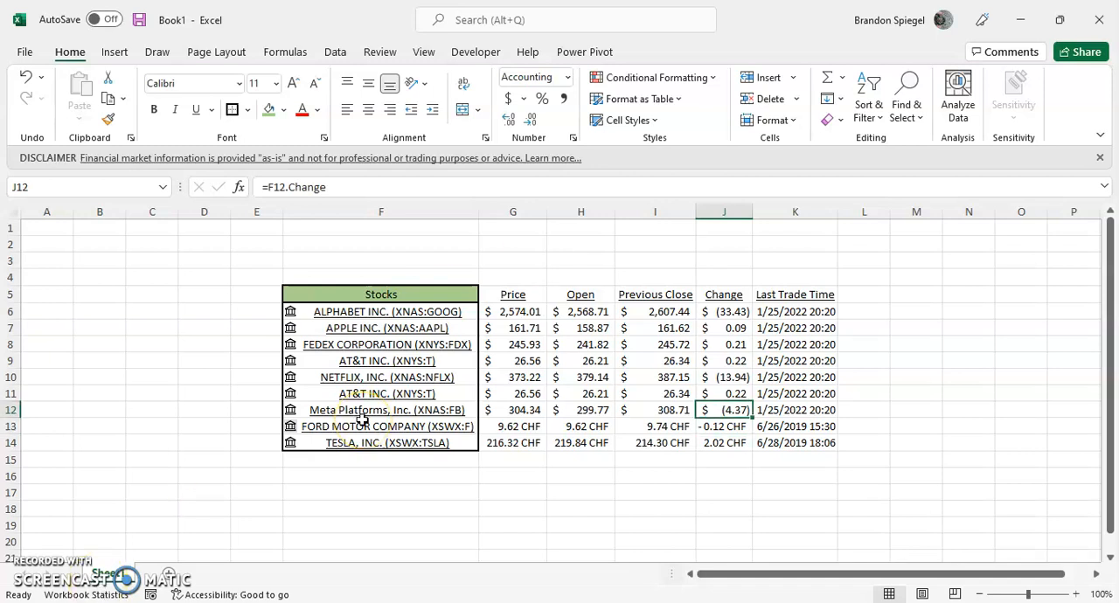
pyautogui.press('Up')
pyautogui.press('Up')
pyautogui.press('Up')
pyautogui.press('Up')
pyautogui.press('Up')
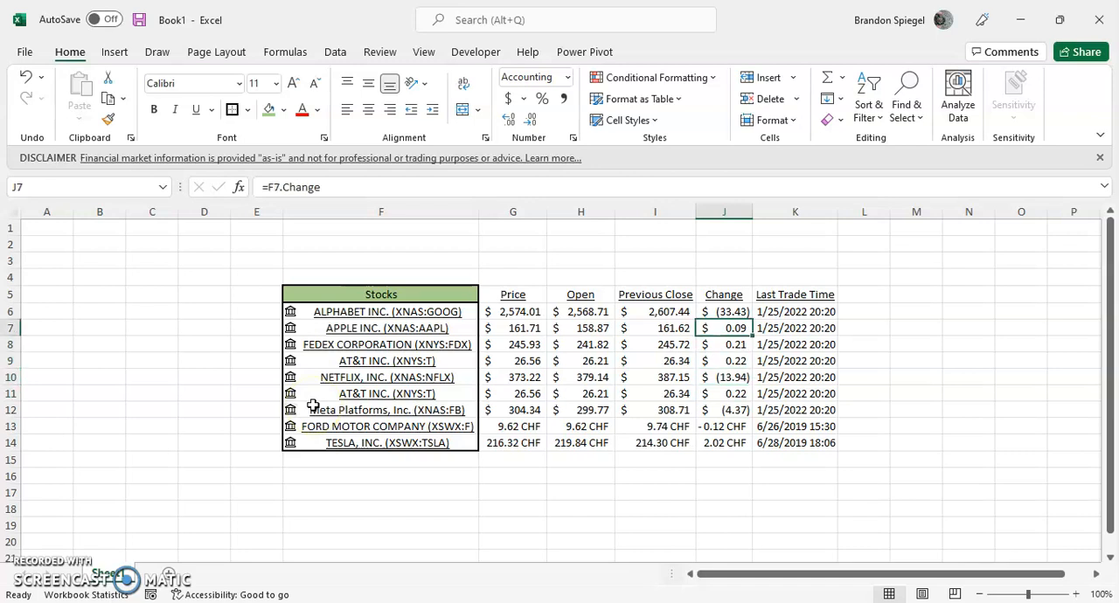
pyautogui.press('Up')
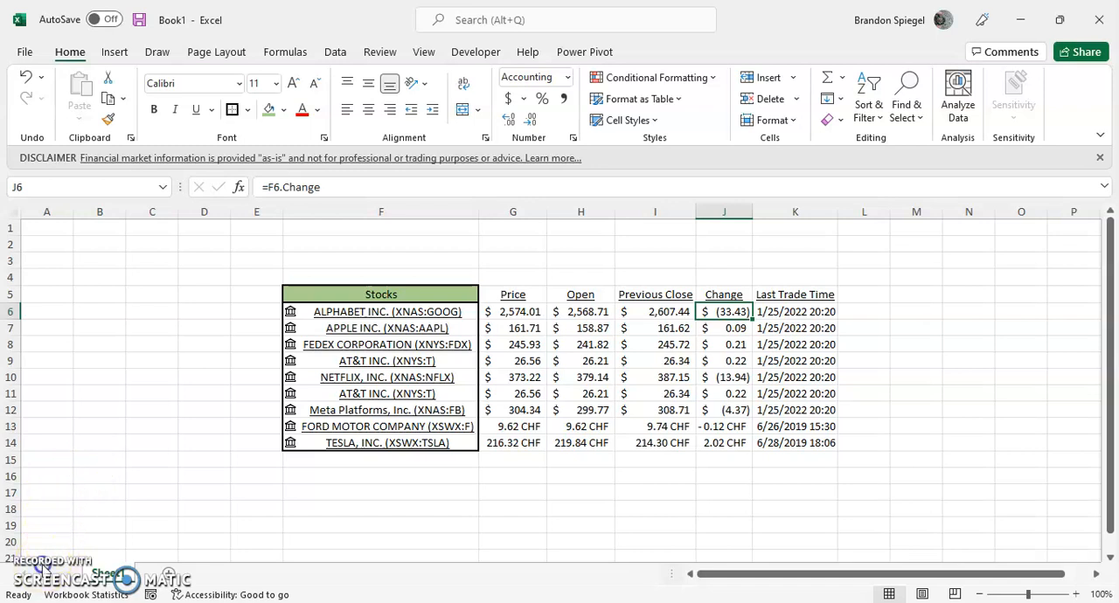
# Apply the Green - Yellow - Red Color Scale conditional formatting to the Change values in J6:J14.
pyautogui.hotkey('ctrl', 'shift', 'Down')
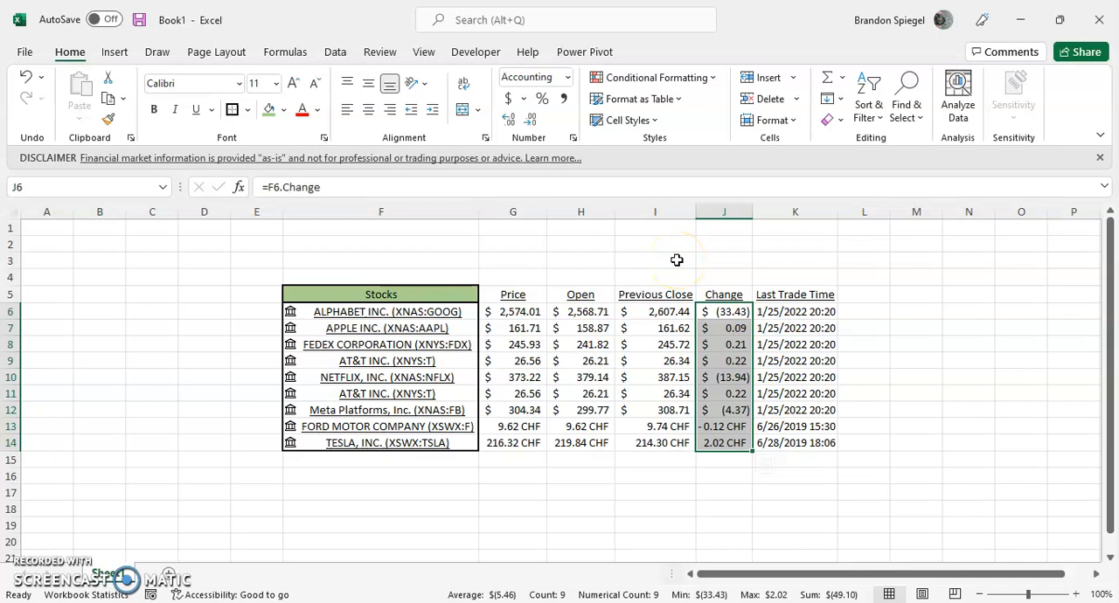
pyautogui.click(714, 82)
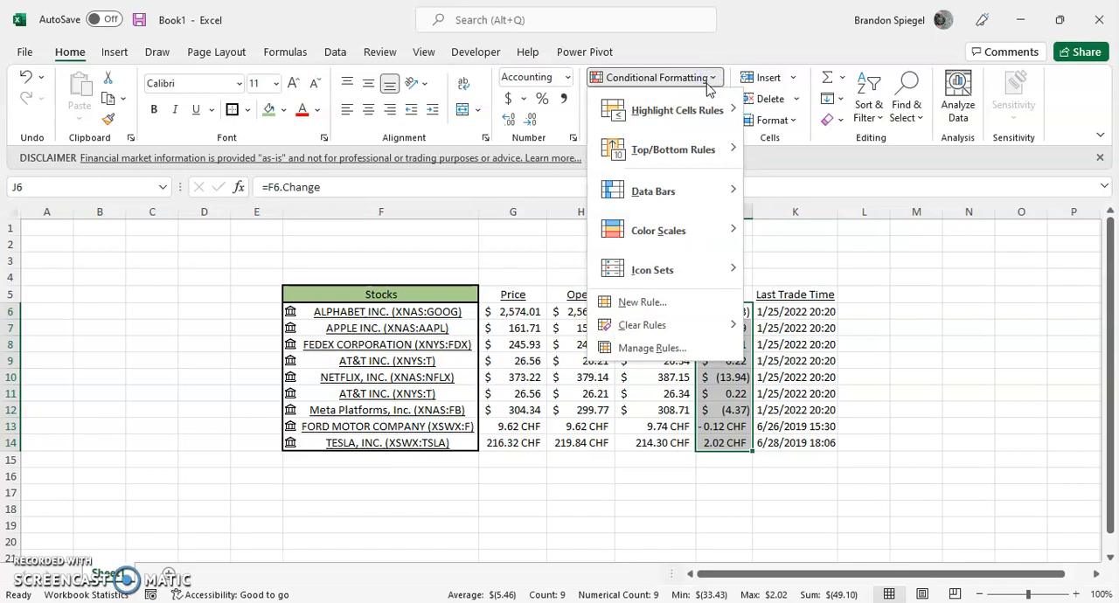
pyautogui.moveTo(695, 226)
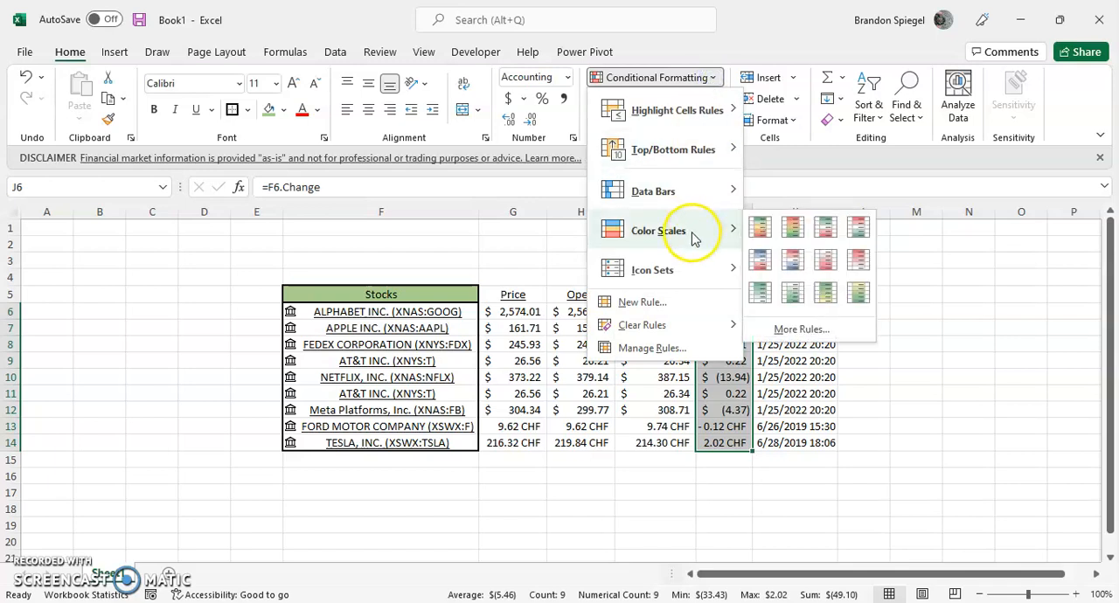
pyautogui.click(758, 230)
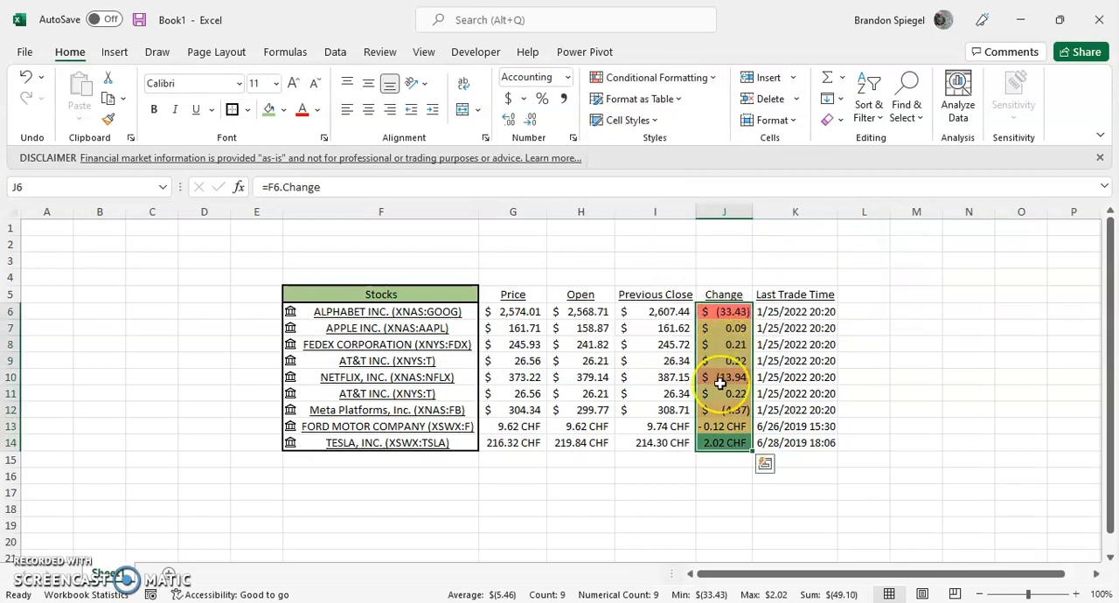
# Examine the color-scaled Change values from the first to the last stock in column J.
pyautogui.press('Down')
pyautogui.press('Down')
pyautogui.press('Down')
pyautogui.press('Down')
pyautogui.press('Down')
pyautogui.press('Down')
pyautogui.press('Down')
pyautogui.press('Down')
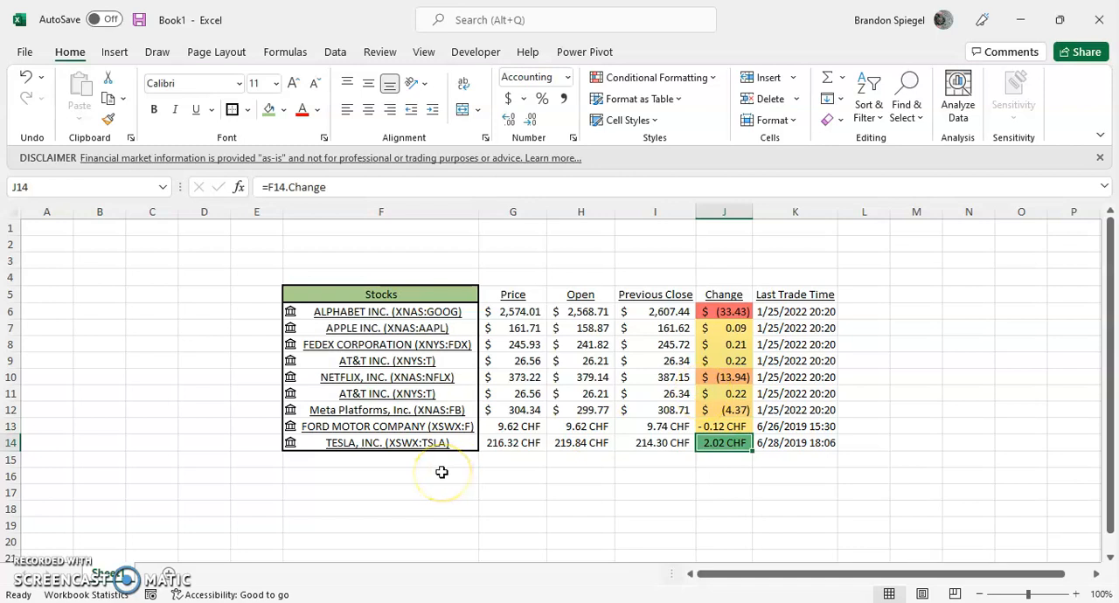
pyautogui.press('Up')
pyautogui.press('Up')
pyautogui.press('Up')
pyautogui.press('Up')
pyautogui.press('Up')
pyautogui.press('Up')
pyautogui.press('Up')
pyautogui.press('Up')
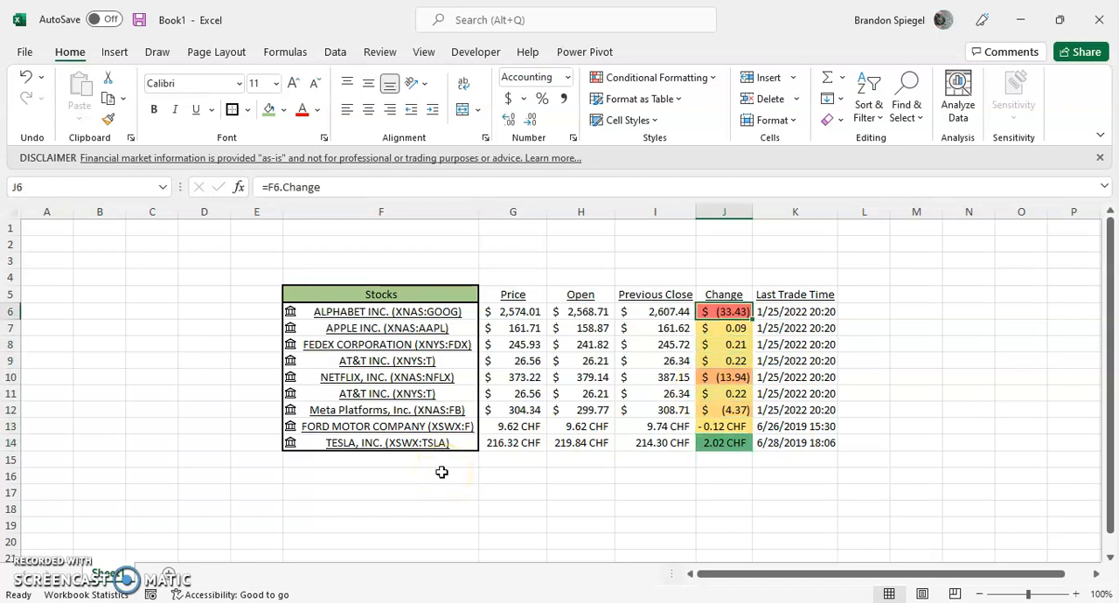
pyautogui.hotkey('ctrl', 'Down')
pyautogui.hotkey('ctrl', 'Up')
pyautogui.hotkey('ctrl', 'shift', 'Down')
pyautogui.hotkey('ctrl', 'shift', 'Up')
# Move the Last Trade Time column from K5:K14 to L5, leaving column K empty.
pyautogui.press('Right')
pyautogui.press('Up')
pyautogui.hotkey('ctrl', 'shift', 'Down')
pyautogui.hotkey('ctrl', 'c')
pyautogui.press('Right')
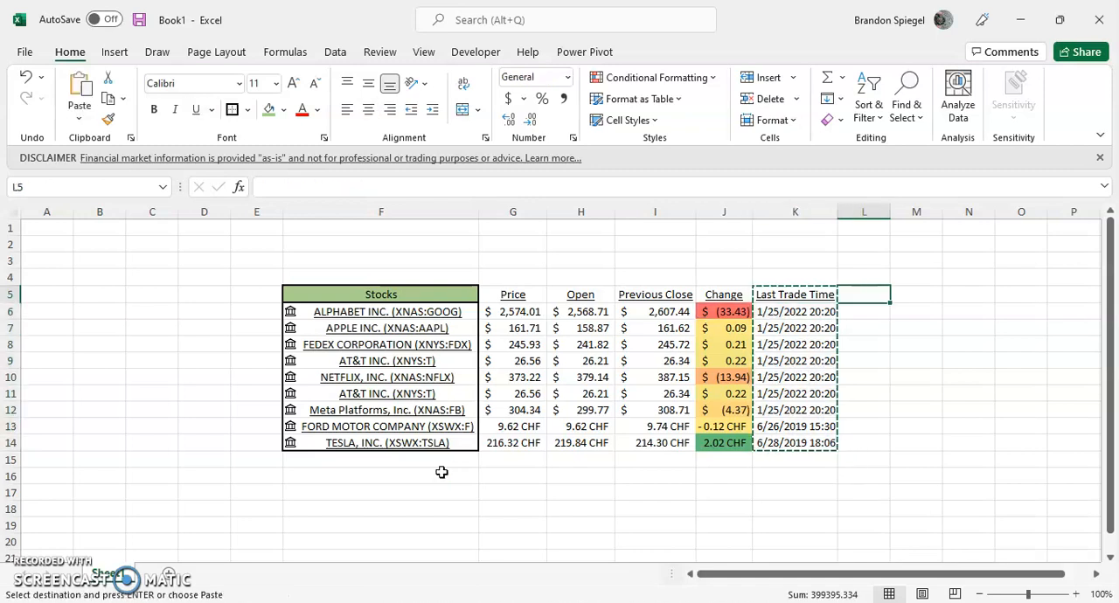
pyautogui.press('Return')
# AutoFit column L to the last trade times in L6:L14.
pyautogui.press('Down')
pyautogui.hotkey('ctrl', 'shift', 'Down')
pyautogui.press('alt')
pyautogui.press('h')
pyautogui.press('o')
pyautogui.press('i')
# Extract the Change (%) field for all stocks in F6:F14 into the empty column K.
pyautogui.press('Up')
pyautogui.hotkey('ctrl', 'Left')
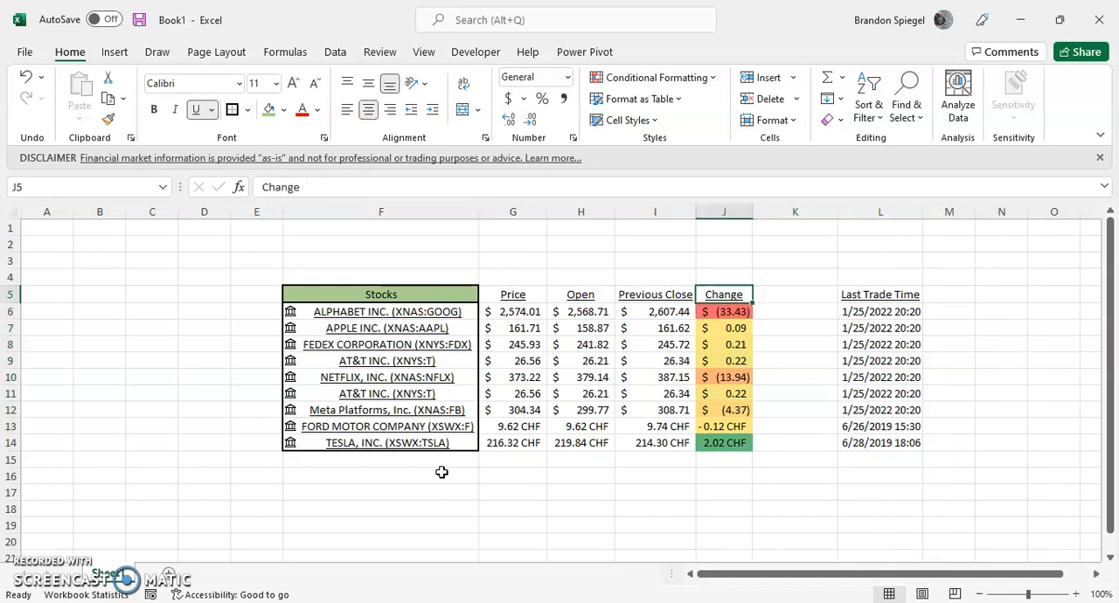
pyautogui.hotkey('ctrl', 'Left')
pyautogui.press('Down')
pyautogui.hotkey('ctrl', 'shift', 'Down')
pyautogui.click(494, 292)
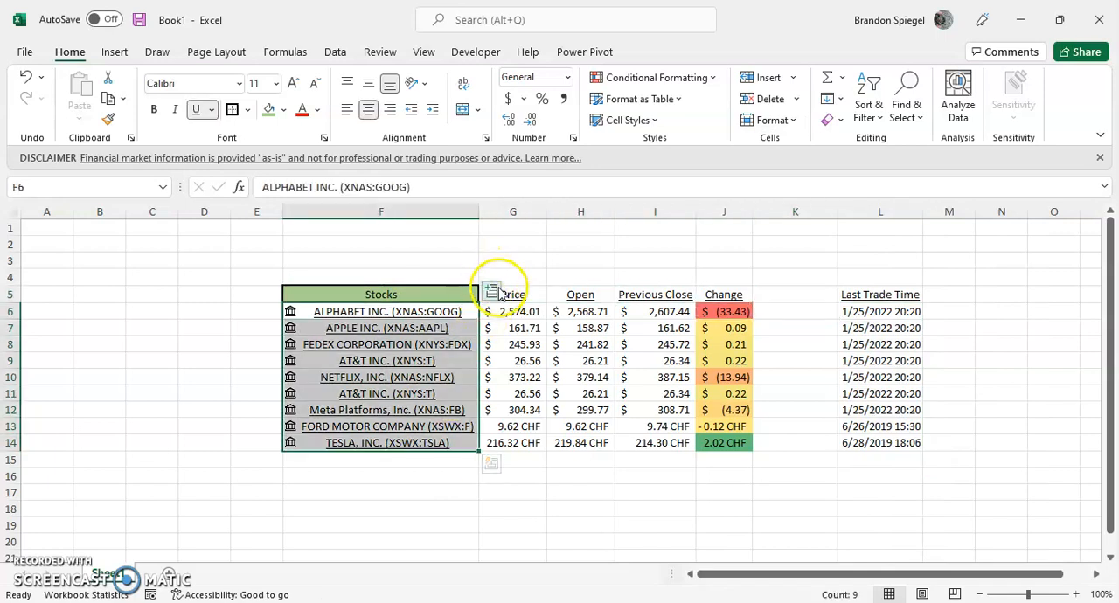
pyautogui.click(600, 324)
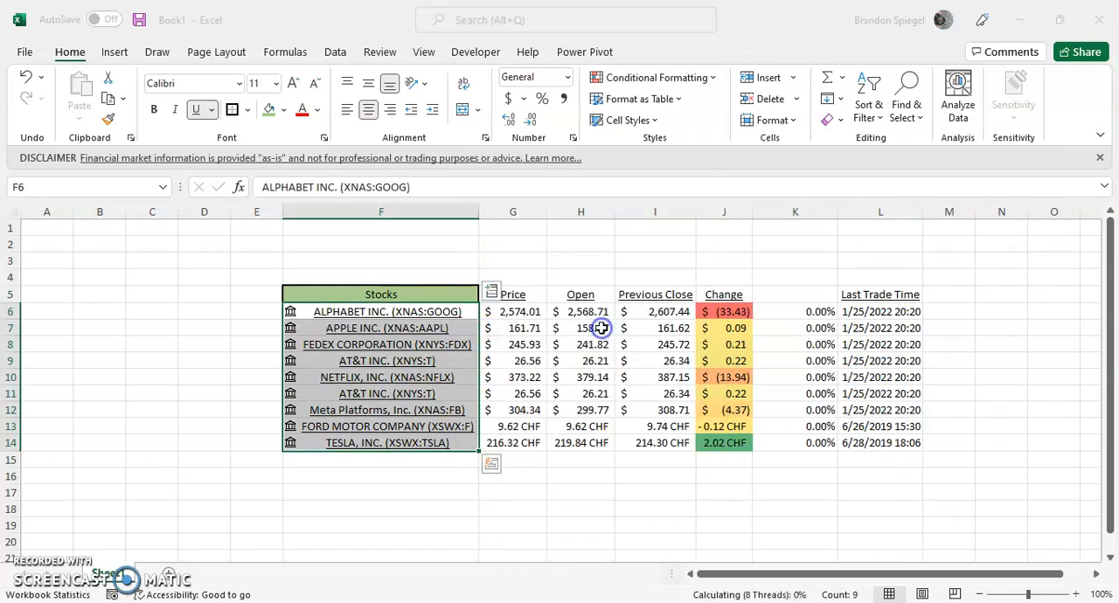
# Enter the header "Change (%)" in K5 above the extracted percentages.
pyautogui.press('Up')
pyautogui.press('Right')
pyautogui.press('Right')
pyautogui.press('Right')
pyautogui.press('Right')
pyautogui.press('Right')
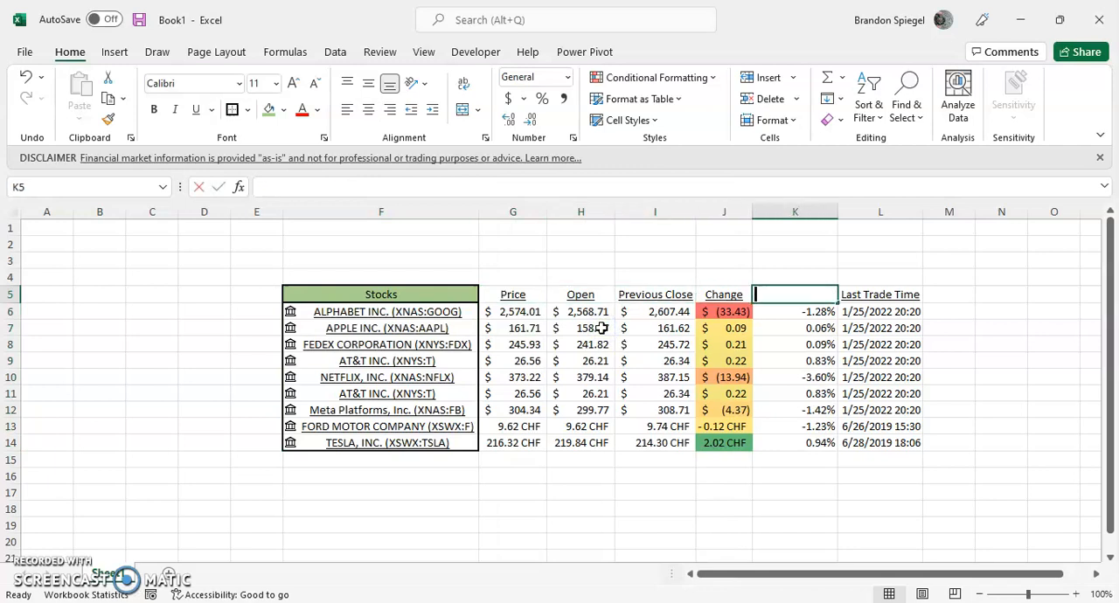
pyautogui.write('Ca')
pyautogui.press('BackSpace')
pyautogui.write('hane')
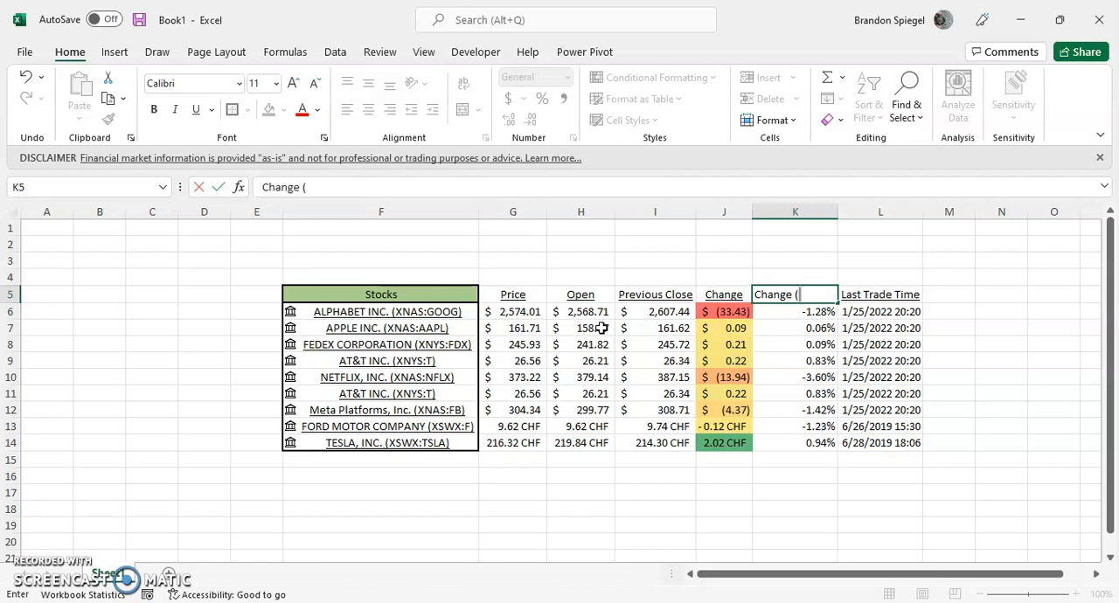
pyautogui.press('Return')
# Extend the header in J5 to read "Change ($)".
pyautogui.press('Up')
pyautogui.press('Left')
pyautogui.press('F2')
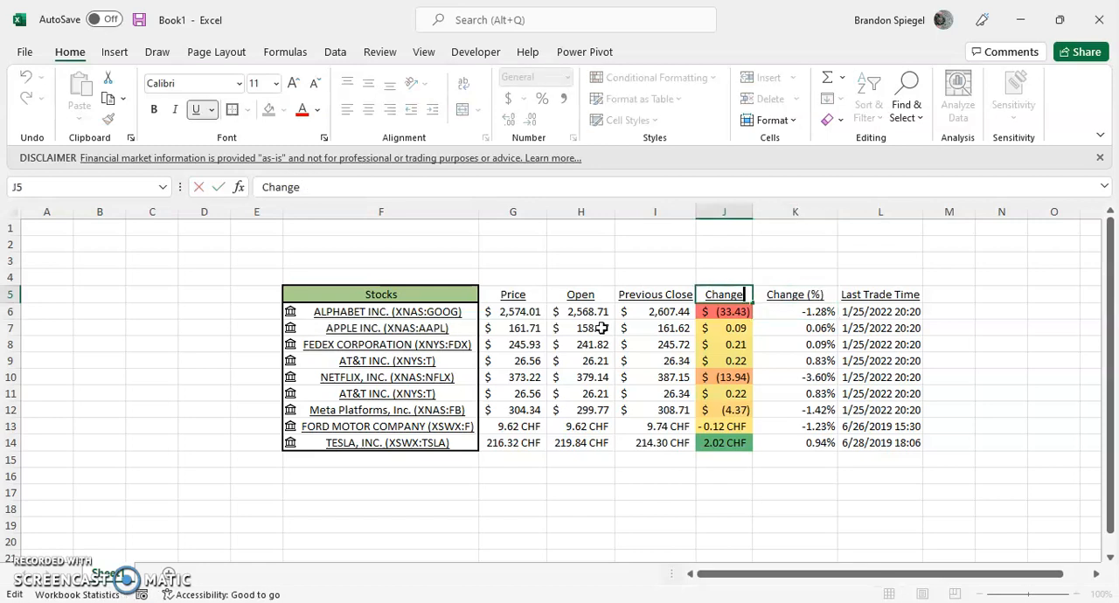
pyautogui.write('($)')
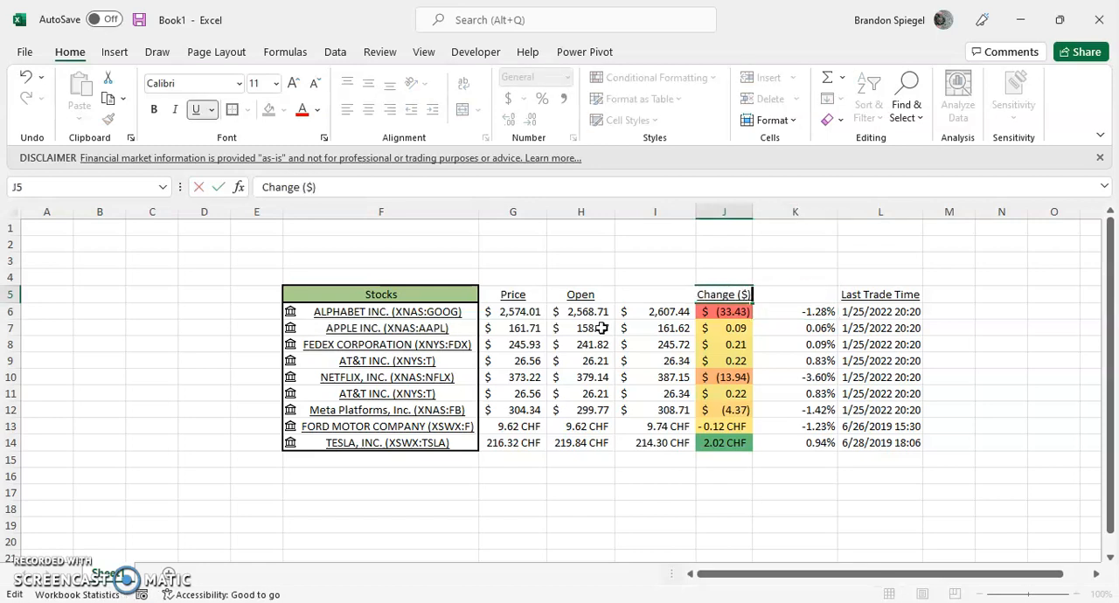
pyautogui.press('Return')
# Apply the Green - Yellow - Red Color Scale conditional formatting to the percentage changes in K6:K14.
pyautogui.press('Right')
pyautogui.hotkey('ctrl', 'shift', 'Down')
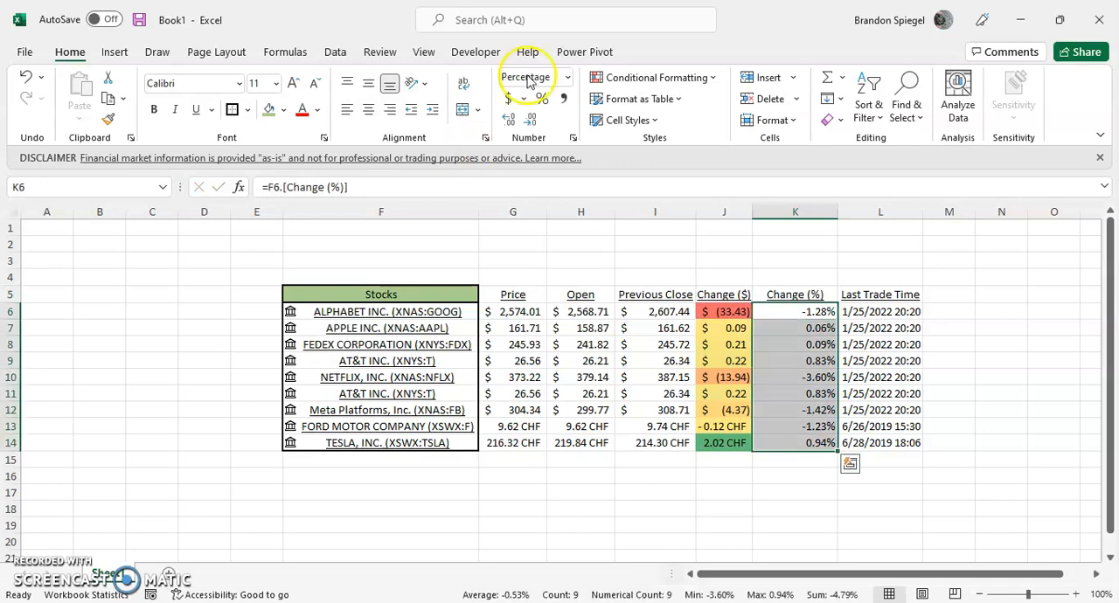
pyautogui.click(712, 80)
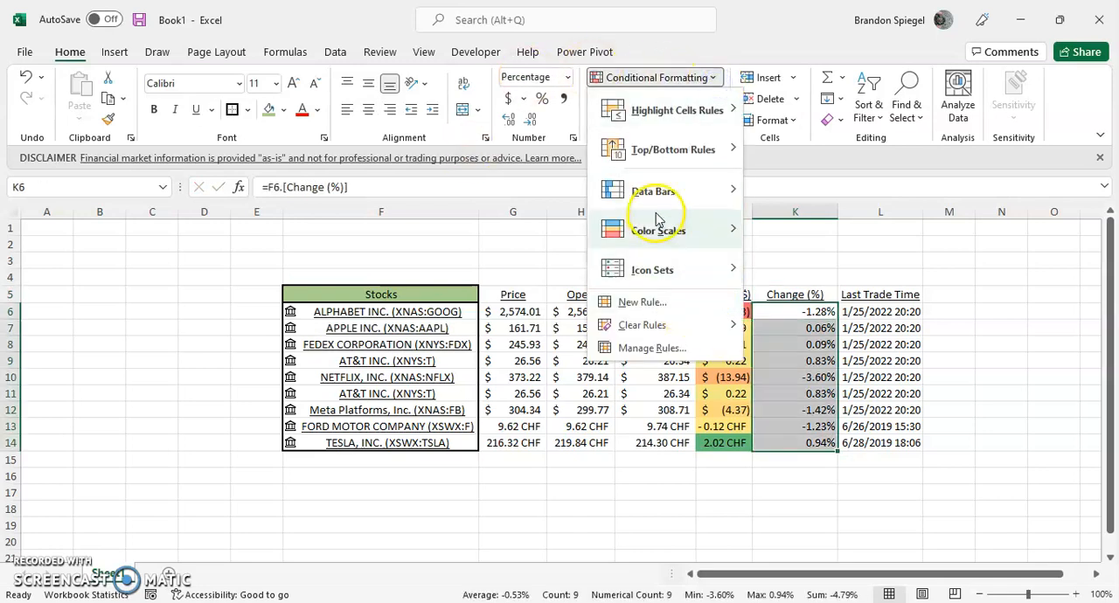
pyautogui.moveTo(660, 230)
pyautogui.click(757, 229)
# Examine the color-scaled percentage changes in column K against the dollar changes in column J.
pyautogui.press('Down')
pyautogui.press('Down')
pyautogui.press('Down')
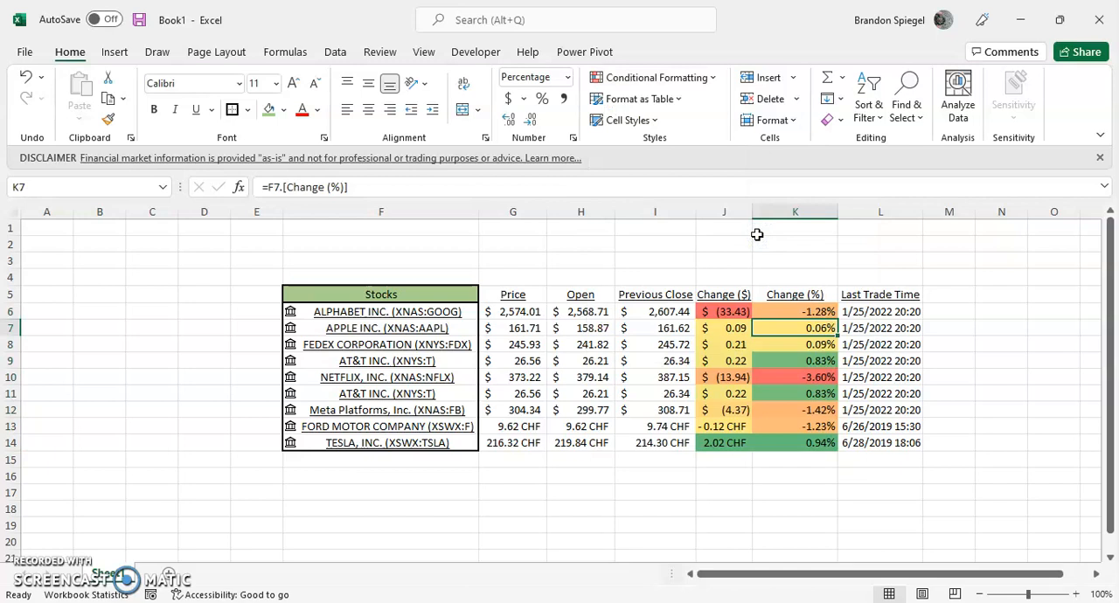
pyautogui.press('Down')
pyautogui.press('Up')
pyautogui.press('Up')
pyautogui.press('Up')
pyautogui.press('Up')
pyautogui.press('Left')
pyautogui.press('Right')
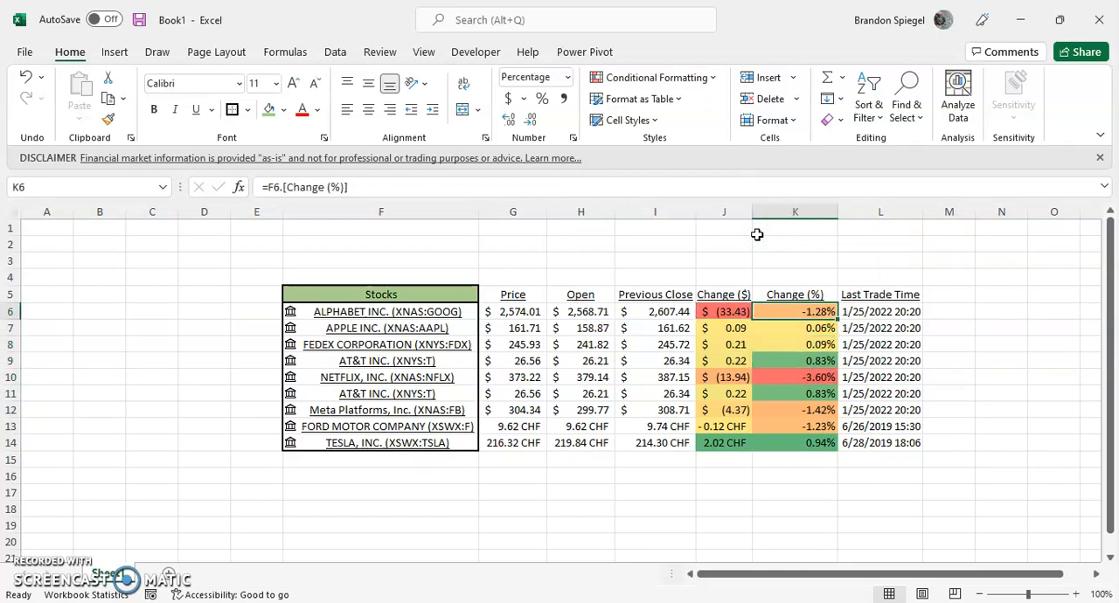
# Examine the Netflix row across all extracted fields, comparing its dollar and percentage change.
pyautogui.press('Down')
pyautogui.press('Down')
pyautogui.press('Down')
pyautogui.press('Down')
pyautogui.press('Left')
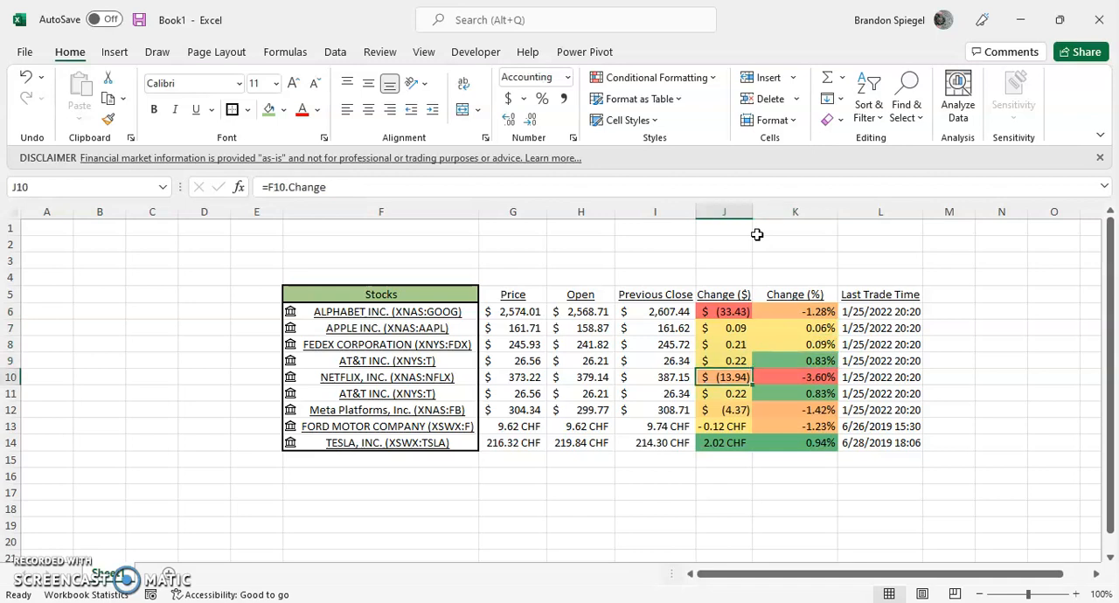
pyautogui.press('Left')
pyautogui.press('Left')
pyautogui.press('Left')
pyautogui.press('Left')
pyautogui.hotkey('ctrl', 'shift', 'Right')
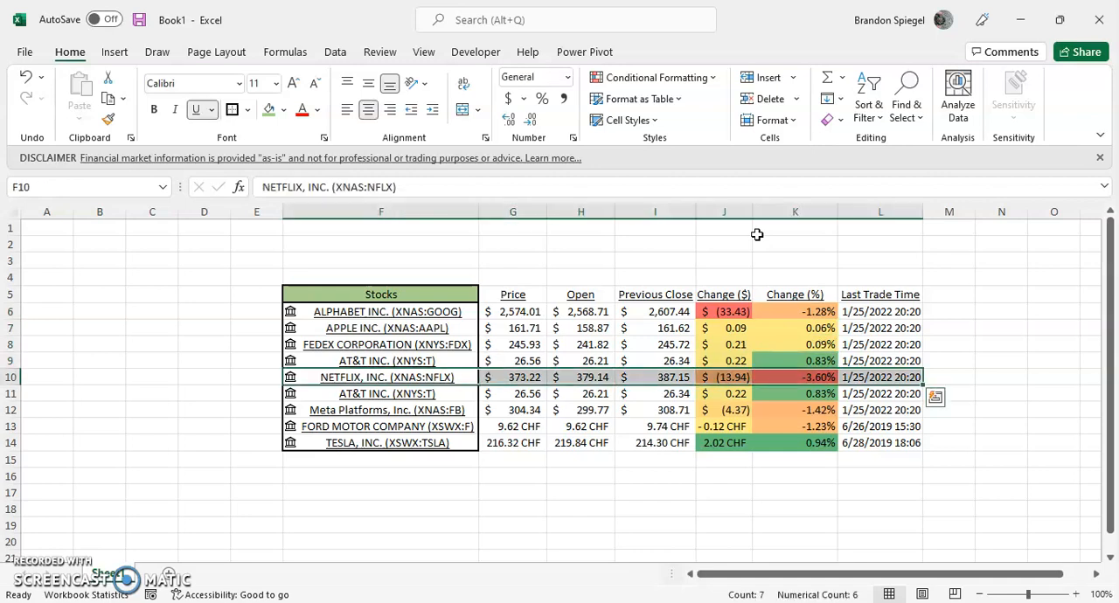
pyautogui.press('Right')
pyautogui.press('Right')
pyautogui.press('Right')
pyautogui.press('Right')
pyautogui.press('Right')
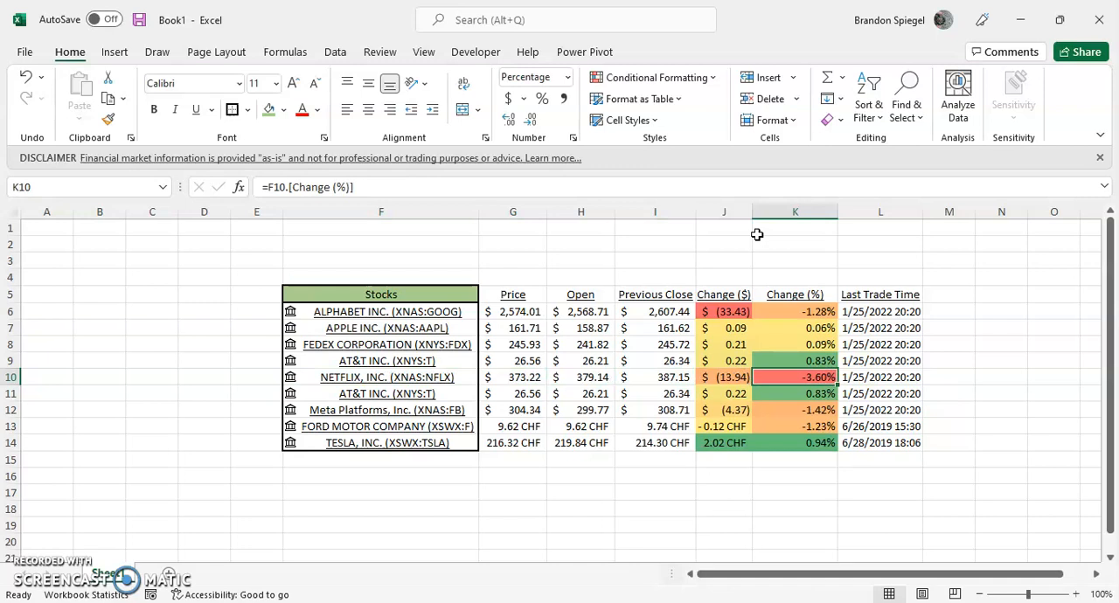
# Refresh all stock data in the workbook and select an empty cell outside the table.
pyautogui.hotkey('ctrl', 'alt', 'F5')
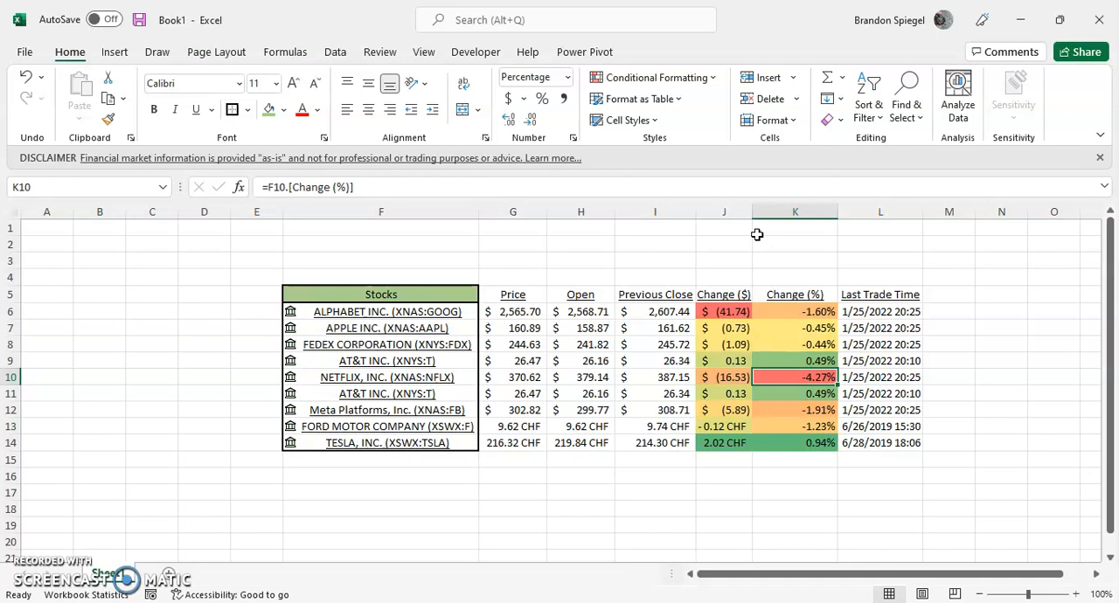
pyautogui.press('Up')
pyautogui.press('Up')
pyautogui.press('Up')
pyautogui.press('Up')
pyautogui.press('Right')
pyautogui.press('Right')
pyautogui.press('Right')
pyautogui.press('Right')
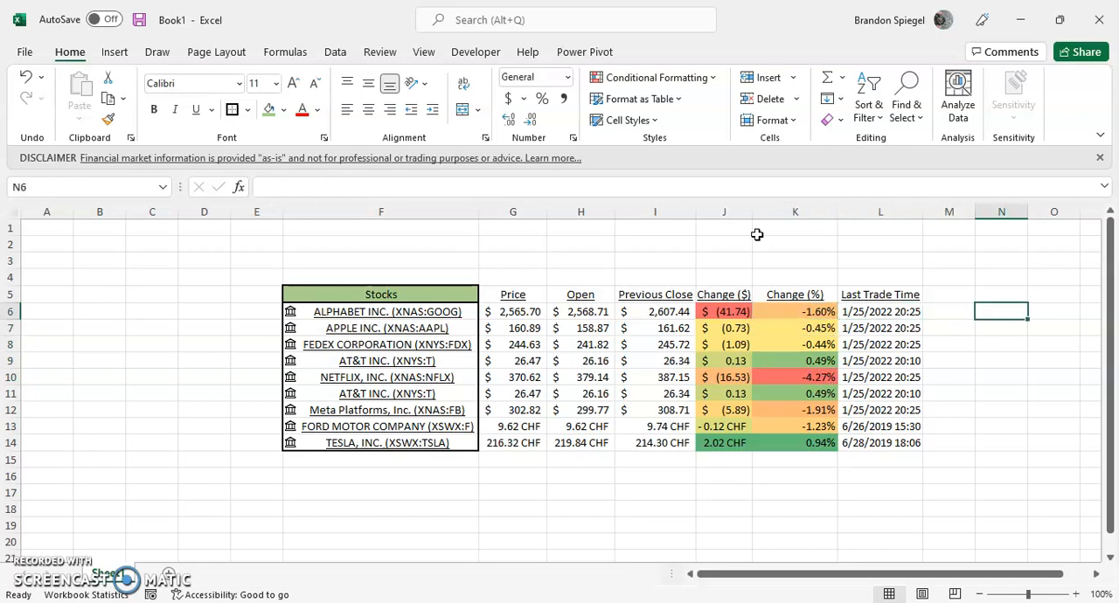
pyautogui.press('Left')
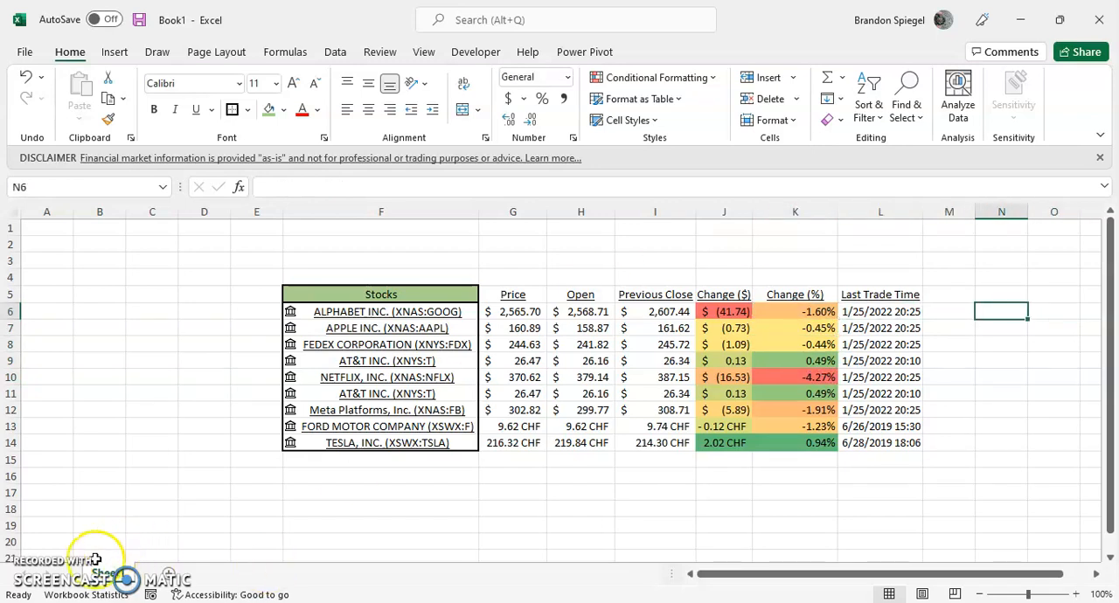
# Add a Quantity header in cell M5, beside the Last Trade Time column.
pyautogui.press('Right')
pyautogui.press('Left')
pyautogui.press('Up')
pyautogui.press('Left')
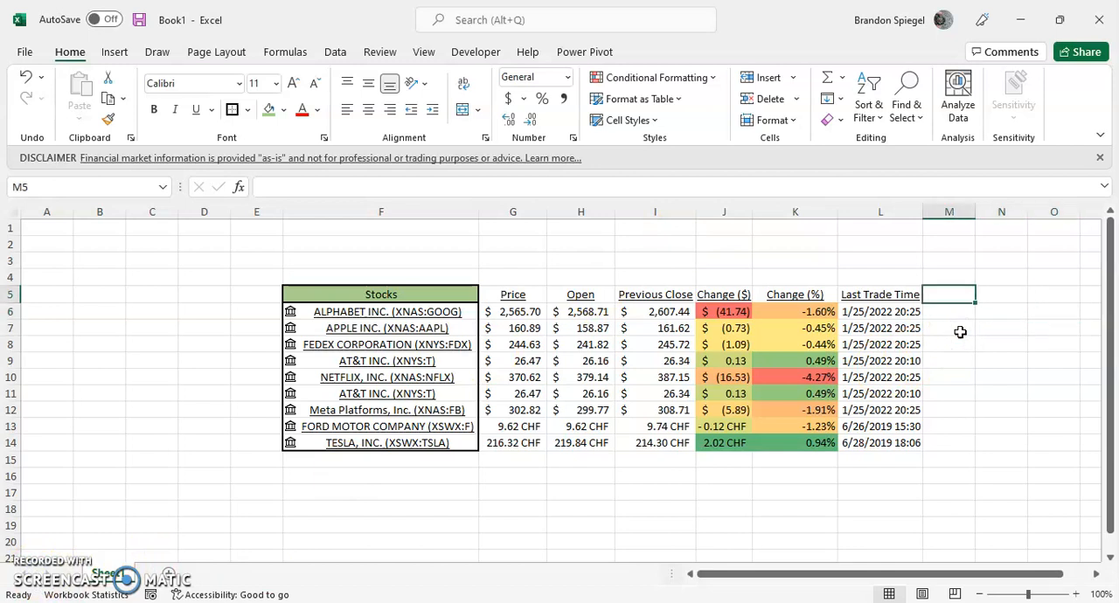
pyautogui.write('Quan')
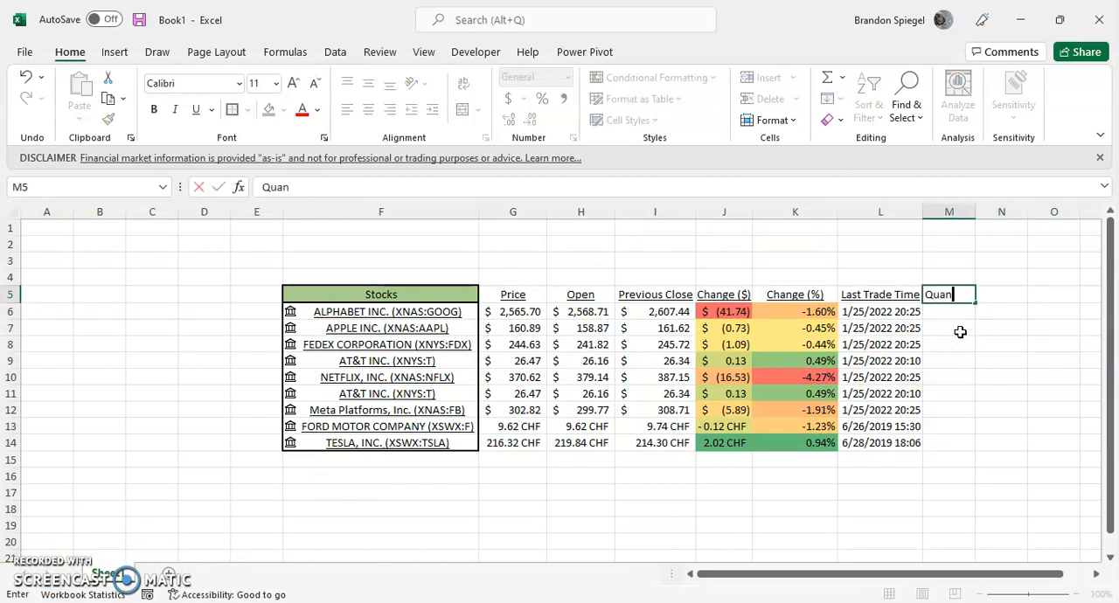
pyautogui.write('tity')
pyautogui.press('Return')
pyautogui.write('=')
pyautogui.press('Left')
pyautogui.press('Left')
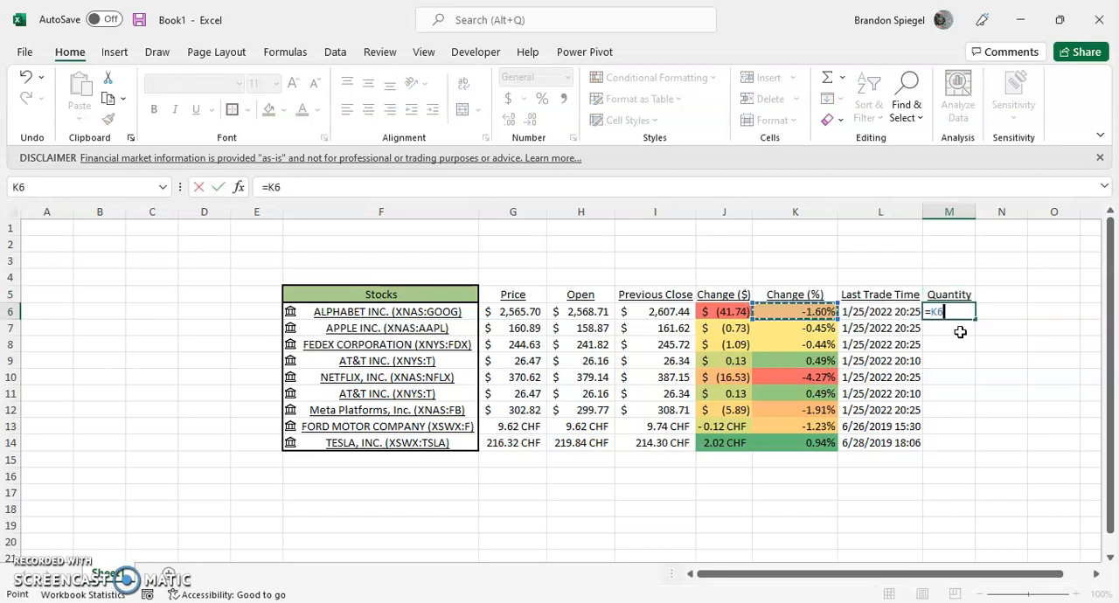
pyautogui.press('Escape')
# Enter a quantity of 1 for Alphabet in cell M6.
pyautogui.write('1')
pyautogui.press('Return')
pyautogui.press('Up')
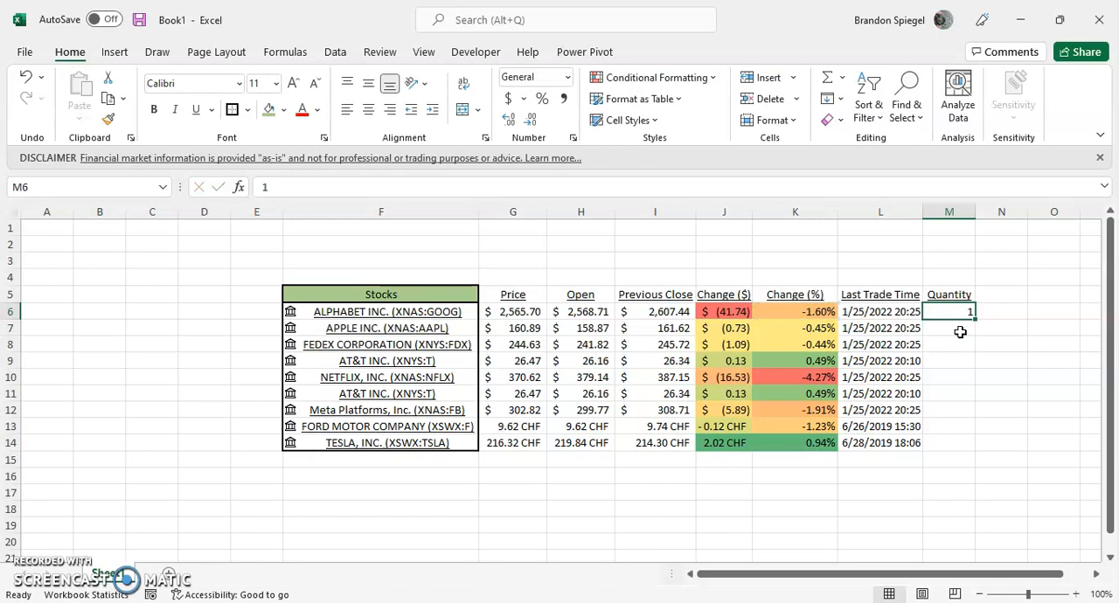
# Add the header "Amount In Portfolio" in cell N5.
pyautogui.press('Right')
pyautogui.press('Up')
pyautogui.write('Amount Inve')
pyautogui.press('BackSpace')
pyautogui.write('In p')
pyautogui.press('BackSpace')
pyautogui.write('P')
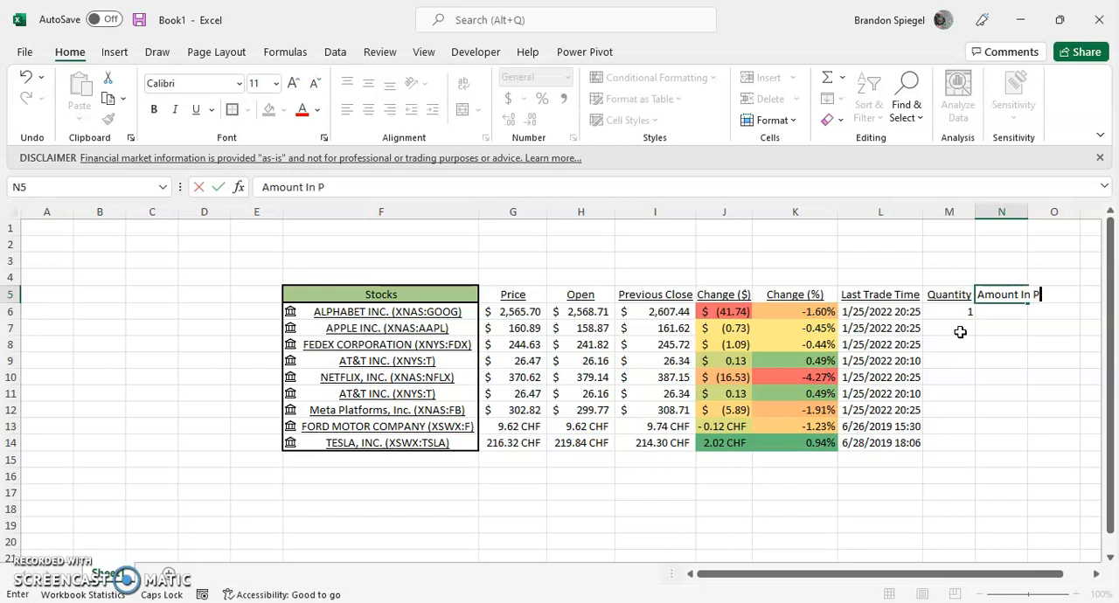
pyautogui.write('ortfolio')
pyautogui.hotkey('ctrl', 'Return')
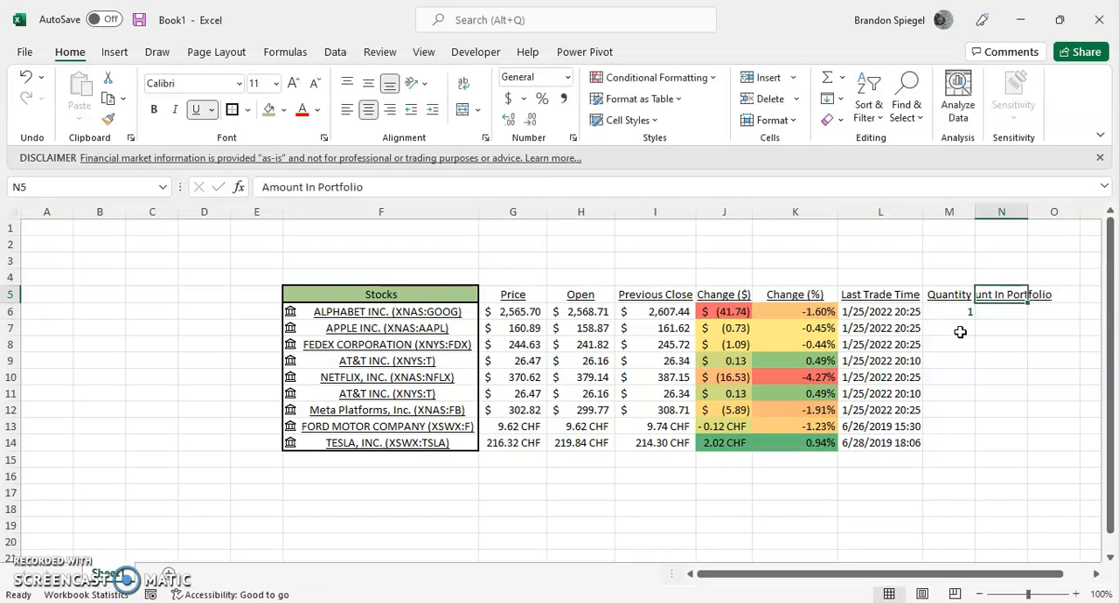
# AutoFit the width of column N to its Amount In Portfolio header.
pyautogui.press('h')
pyautogui.press('o')
pyautogui.press('i')
pyautogui.press('Right')
pyautogui.press('Right')
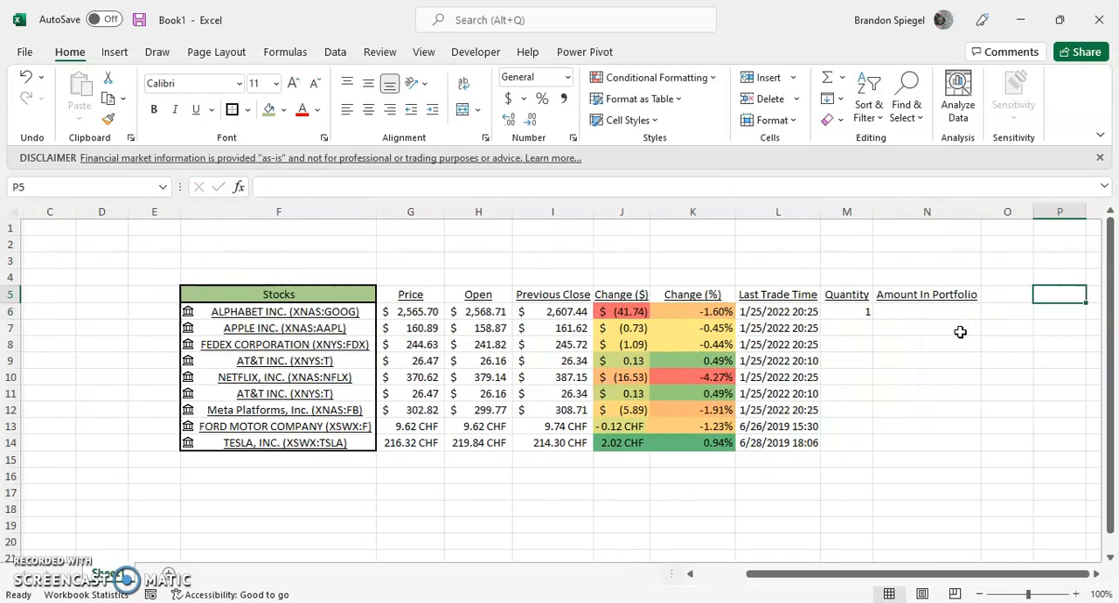
# Copy the quantity of 1 from M6 down through M14 for all remaining stocks.
pyautogui.press('Left')
pyautogui.press('Left')
pyautogui.press('Left')
pyautogui.press('Down')
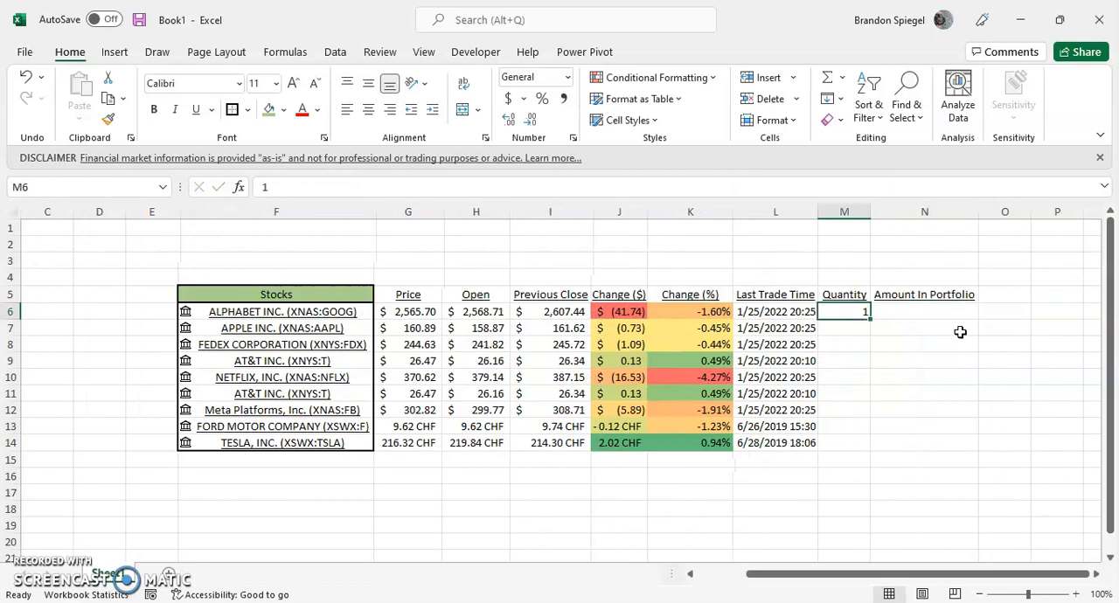
pyautogui.press('Down')
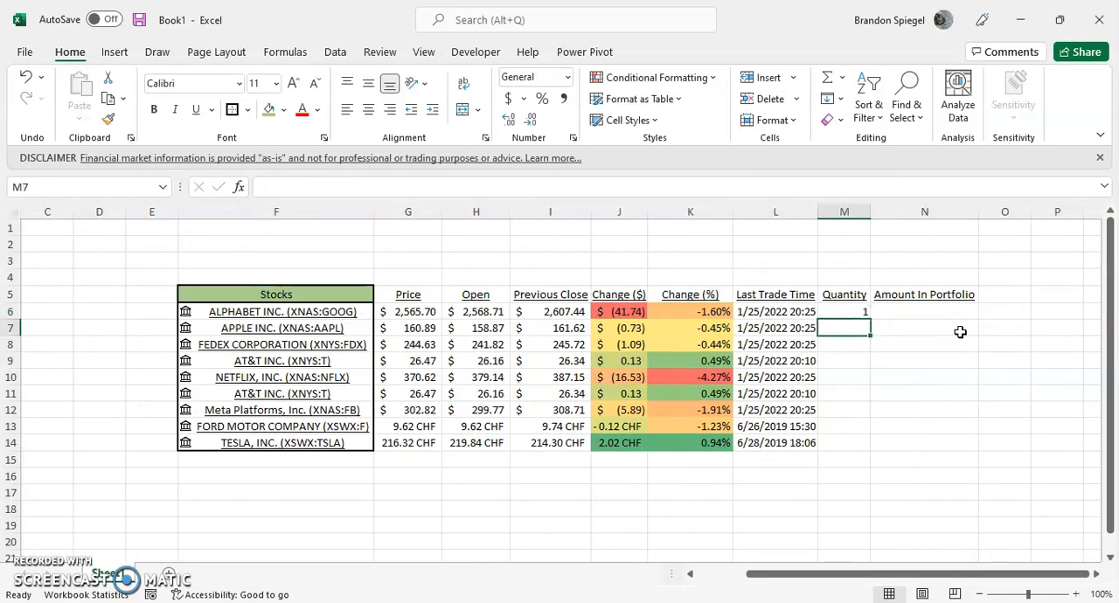
pyautogui.press('Up')
pyautogui.hotkey('ctrl', 'c')
pyautogui.hotkey('shift', 'Down')
pyautogui.hotkey('shift', 'Down')
pyautogui.hotkey('shift', 'Down')
pyautogui.hotkey('shift', 'Down')
pyautogui.hotkey('shift', 'Down')
pyautogui.hotkey('shift', 'Down')
pyautogui.hotkey('shift', 'Down')
pyautogui.hotkey('shift', 'Down')
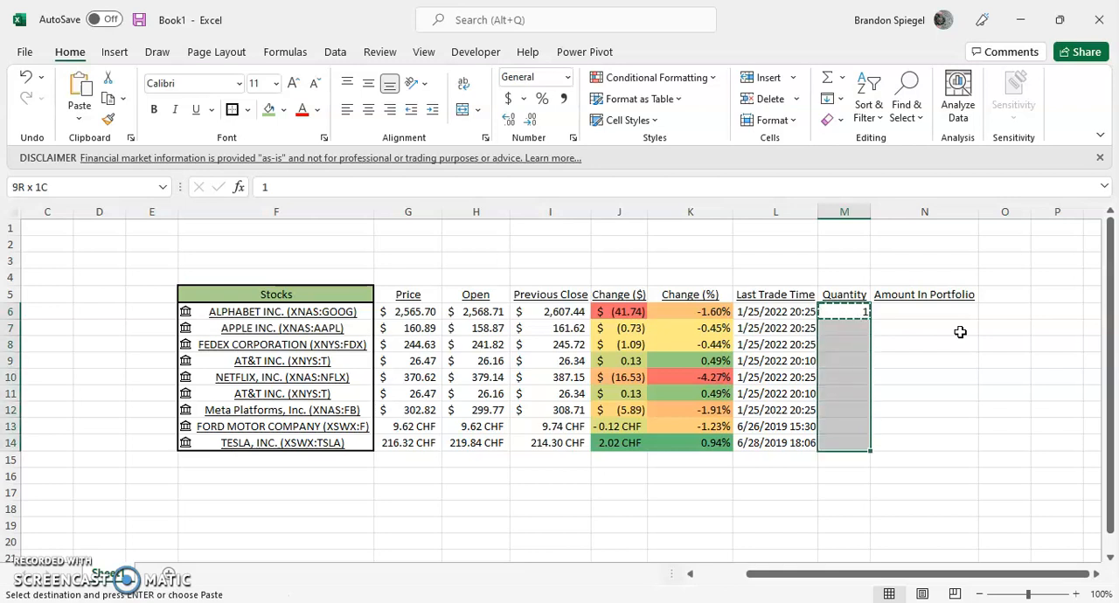
pyautogui.hotkey('ctrl', 'v')
pyautogui.press('Escape')
# Set the quantities for FedEx in M8 and Meta Platforms in M12 to 2.
pyautogui.press('Down')
pyautogui.press('Down')
pyautogui.write('2')
pyautogui.press('Return')
pyautogui.press('Down')
pyautogui.press('Down')
pyautogui.press('Down')
pyautogui.press('Down')
pyautogui.press('Up')
pyautogui.write('2')
pyautogui.press('Return')
pyautogui.hotkey('ctrl', 'Up')
pyautogui.press('Down')
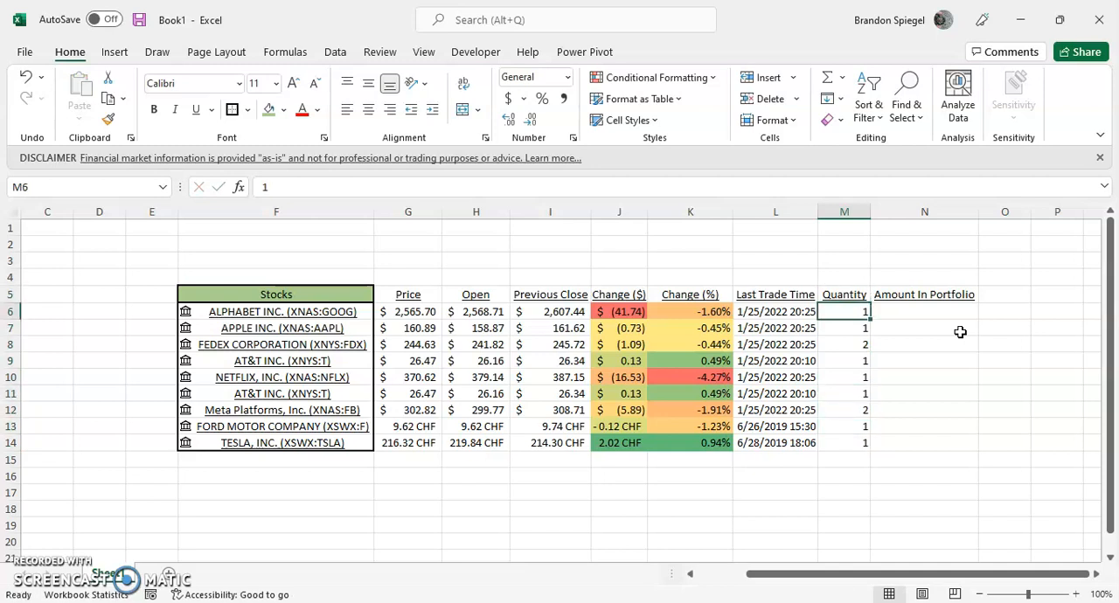
# Calculate Alphabet's portfolio amount in N6 as quantity times price with the formula =M6*G6.
pyautogui.press('Right')
pyautogui.write('=')
pyautogui.press('Left')
pyautogui.write('*')
pyautogui.press('Left')
pyautogui.press('Left')
pyautogui.press('Left')
pyautogui.press('Left')
pyautogui.press('Left')
pyautogui.press('Left')
pyautogui.press('Left')
pyautogui.press('Return')
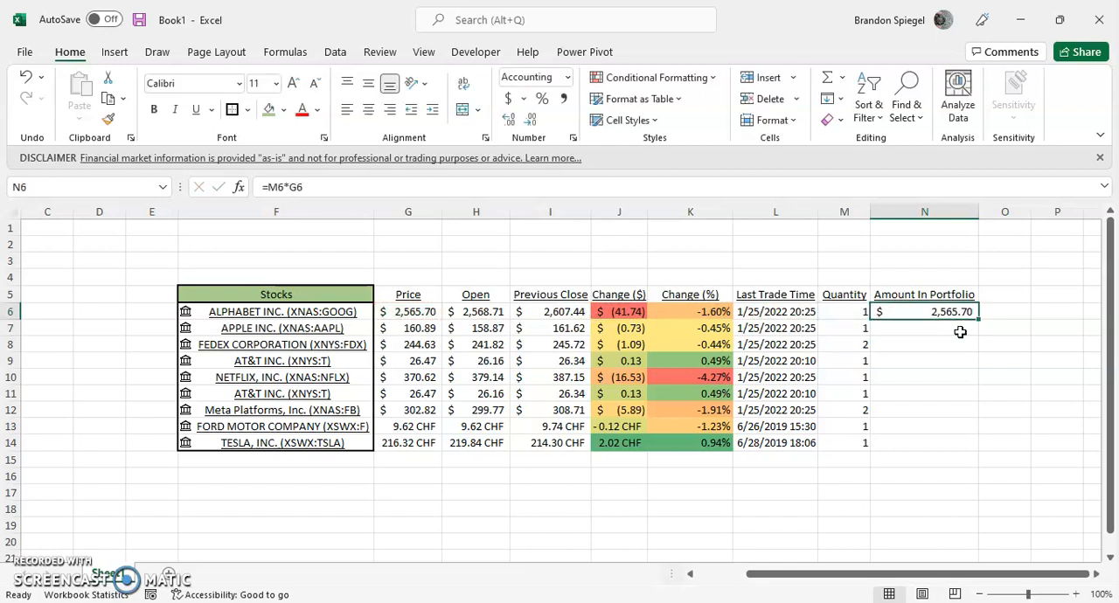
# Copy the portfolio amount formula from N6 down through N14.
pyautogui.hotkey('ctrl', 'c')
pyautogui.hotkey('shift', 'Down')
pyautogui.hotkey('shift', 'Down')
pyautogui.hotkey('shift', 'Down')
pyautogui.hotkey('shift', 'Down')
pyautogui.hotkey('shift', 'Down')
pyautogui.hotkey('shift', 'Down')
pyautogui.hotkey('shift', 'Down')
pyautogui.hotkey('shift', 'Down')
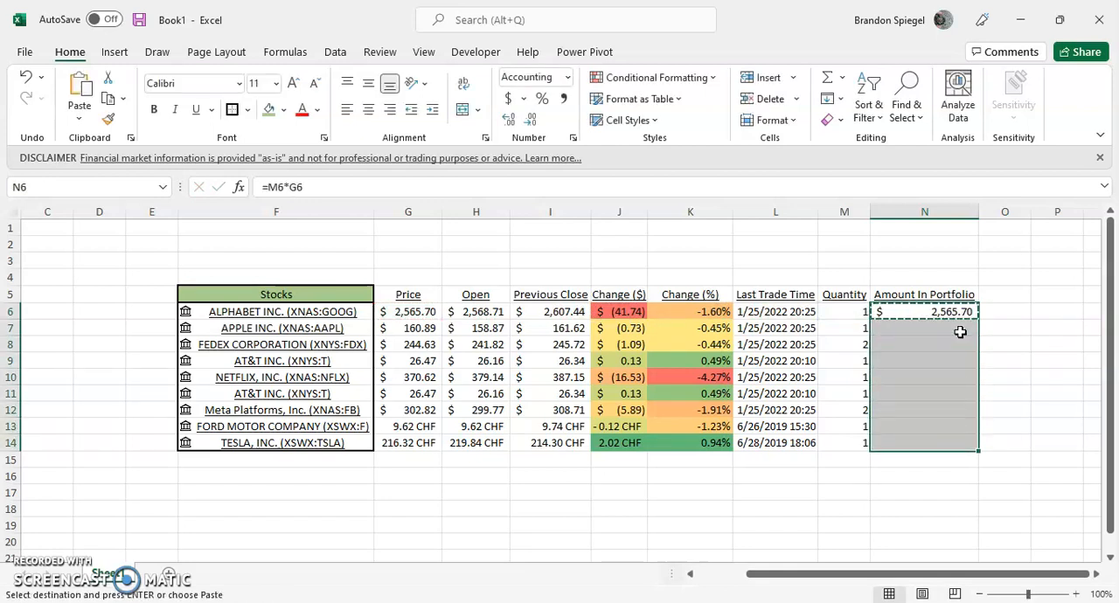
pyautogui.hotkey('ctrl', 'v')
pyautogui.press('Escape')
# Label cell M15 below the quantities as Total.
pyautogui.press('Left')
pyautogui.press('Down')
pyautogui.press('Left')
pyautogui.press('Down')
pyautogui.press('Down')
pyautogui.press('Down')
pyautogui.press('Down')
pyautogui.press('Right')
pyautogui.press('Down')
pyautogui.press('Down')
pyautogui.press('Down')
pyautogui.press('Down')
pyautogui.write('Total')
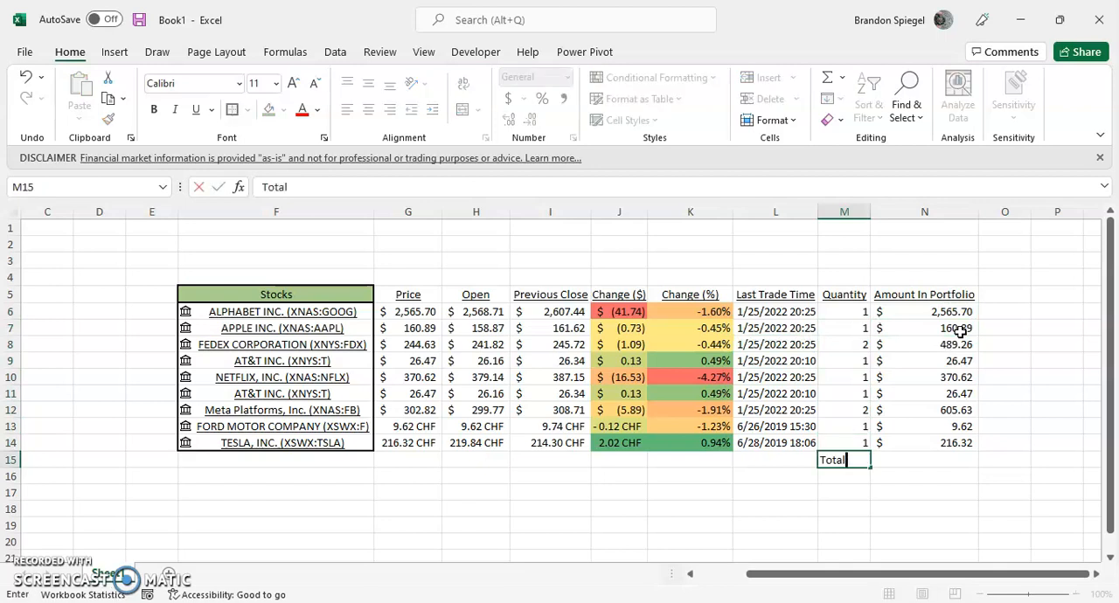
pyautogui.press('Tab')
# Sum the portfolio amounts in N15 with =SUM(N6:N14) and select the total row cells M15:N15.
pyautogui.write('=sum')
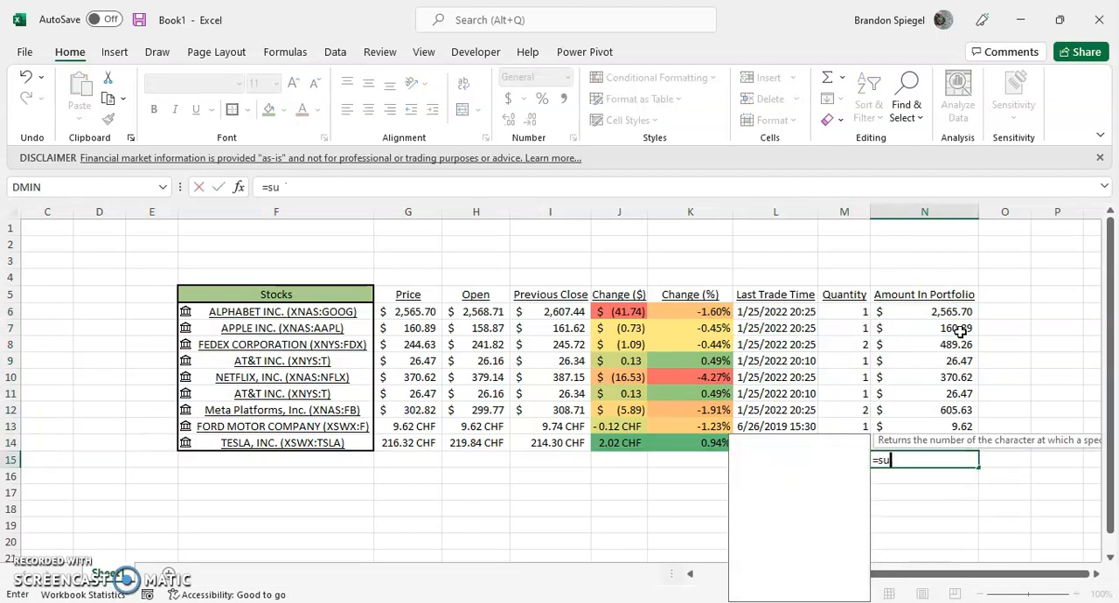
pyautogui.press('Tab')
pyautogui.press('Up')
pyautogui.hotkey('shift', 'Up')
pyautogui.hotkey('shift', 'Up')
pyautogui.hotkey('shift', 'Up')
pyautogui.hotkey('shift', 'Up')
pyautogui.hotkey('shift', 'Up')
pyautogui.hotkey('shift', 'Up')
pyautogui.hotkey('shift', 'Up')
pyautogui.hotkey('shift', 'Up')
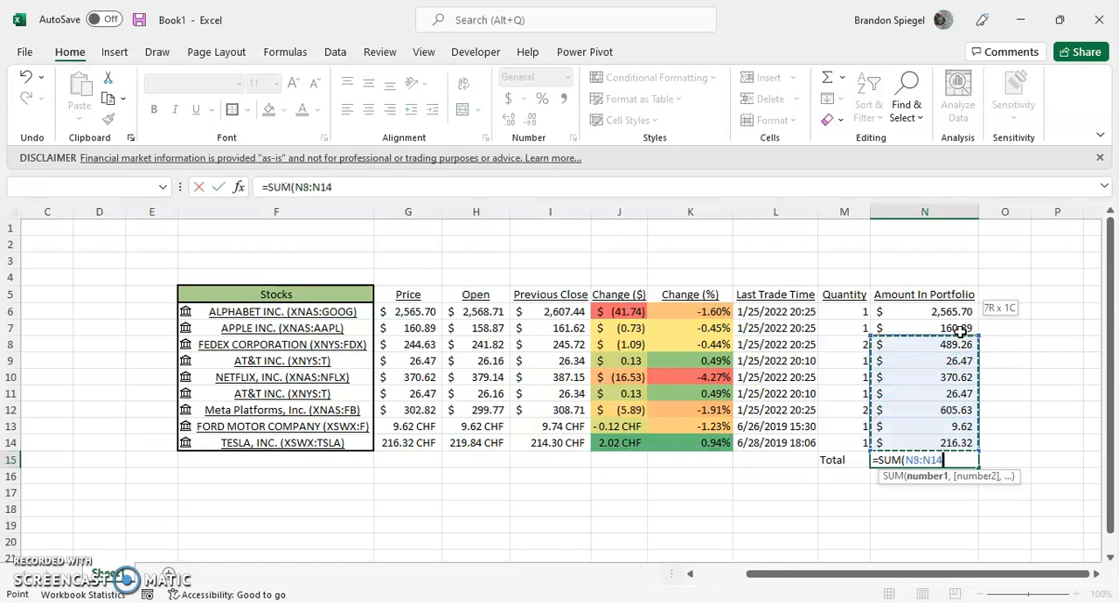
pyautogui.hotkey('ctrl', 'Return')
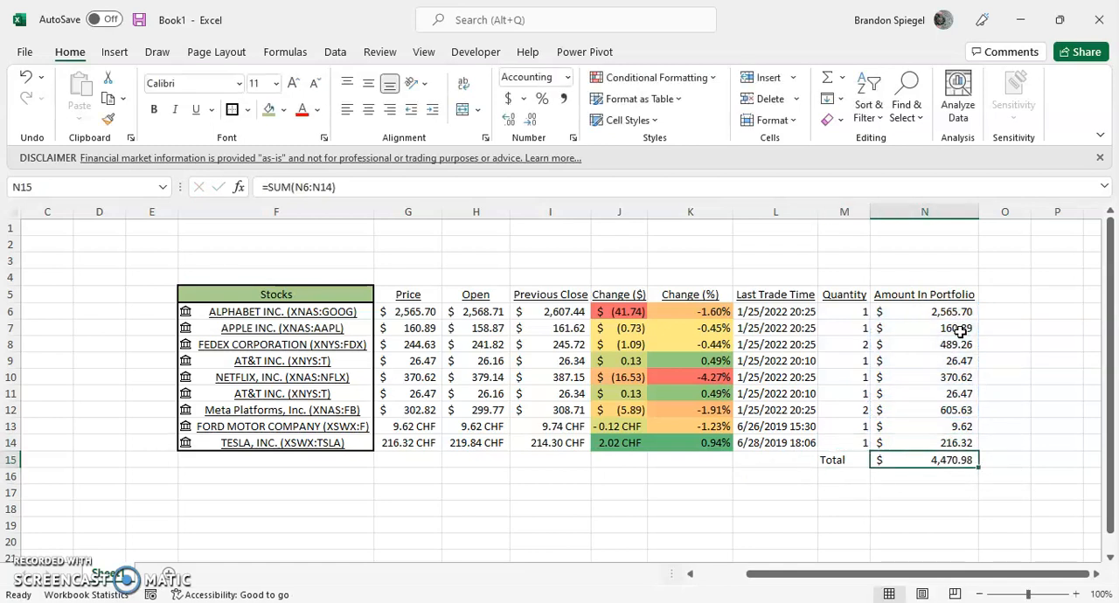
pyautogui.press('Left')
pyautogui.hotkey('shift', 'Right')
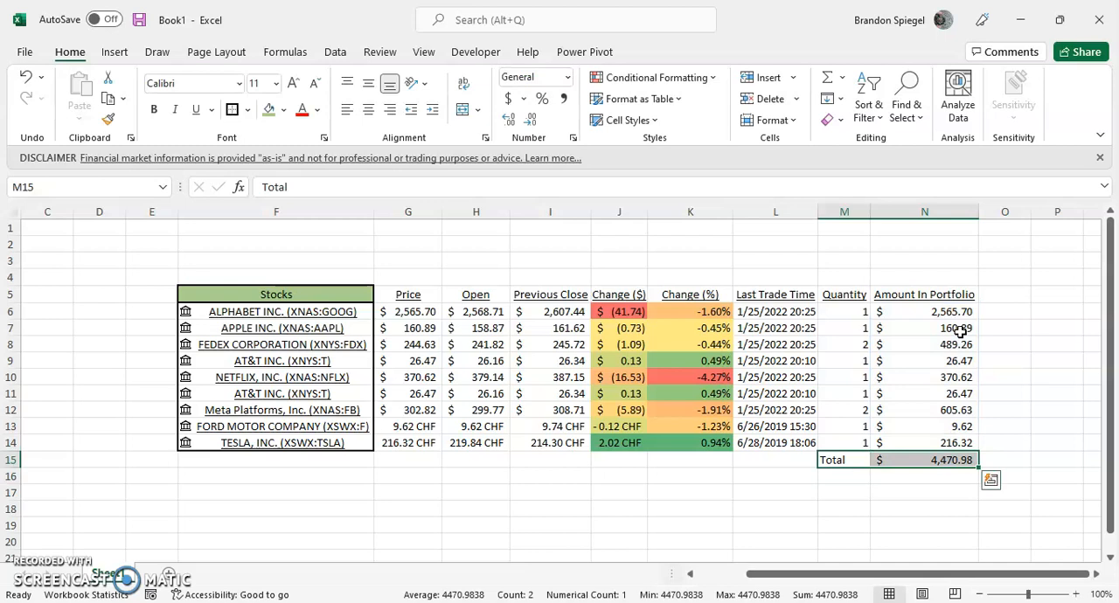
# Insert a 2-D pie chart from the portfolio amounts in N6:N14.
pyautogui.press('Right')
pyautogui.press('Up')
pyautogui.press('Up')
pyautogui.hotkey('ctrl', 'Up')
pyautogui.press('Down')
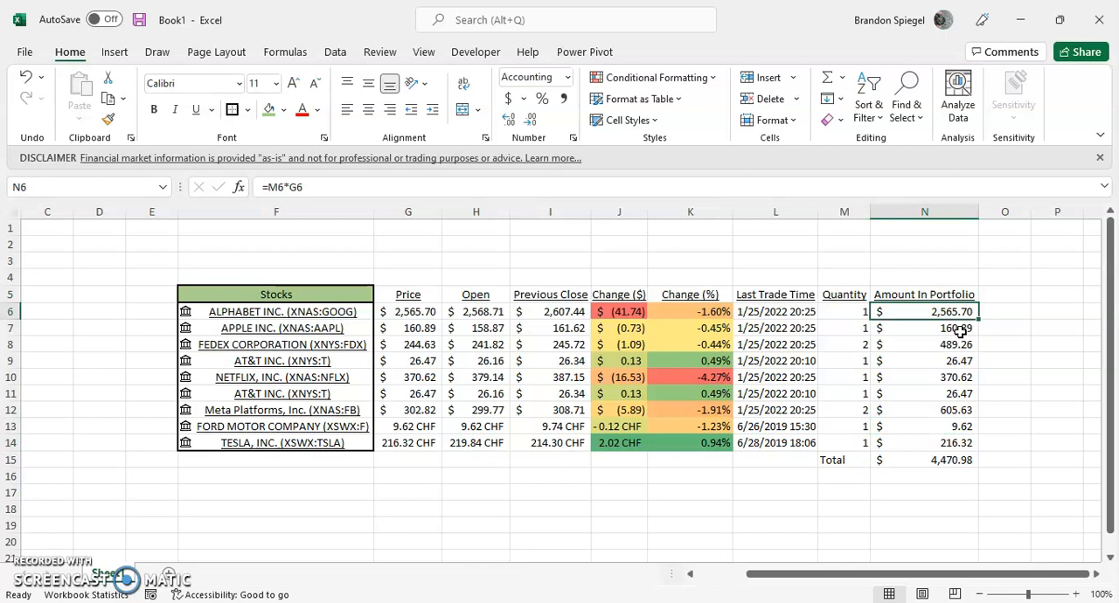
pyautogui.hotkey('ctrl', 'shift', 'Down')
pyautogui.hotkey('shift', 'Up')
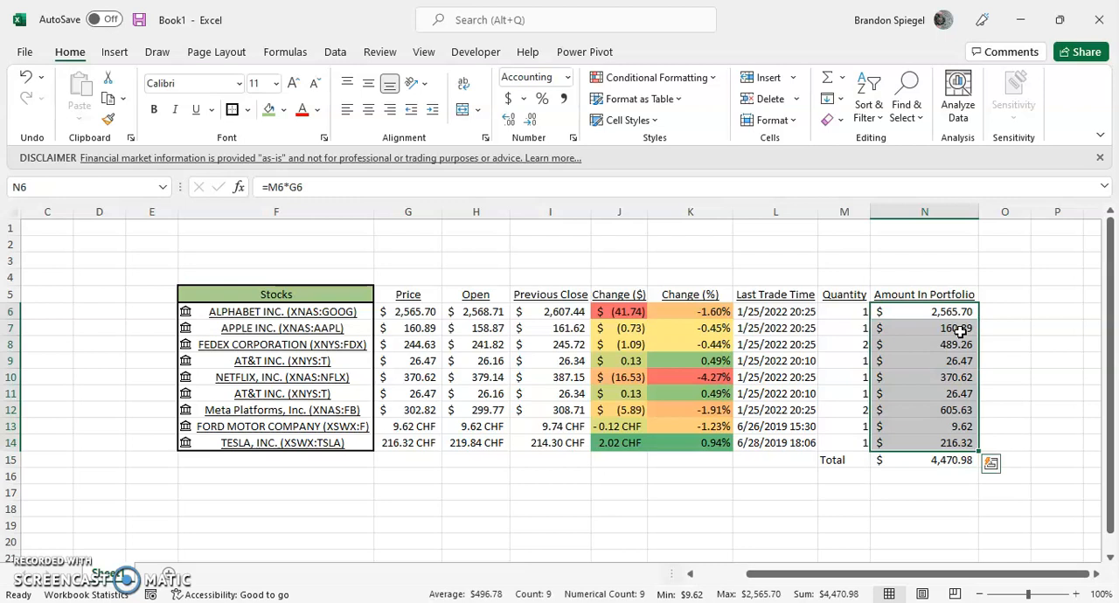
pyautogui.click(123, 52)
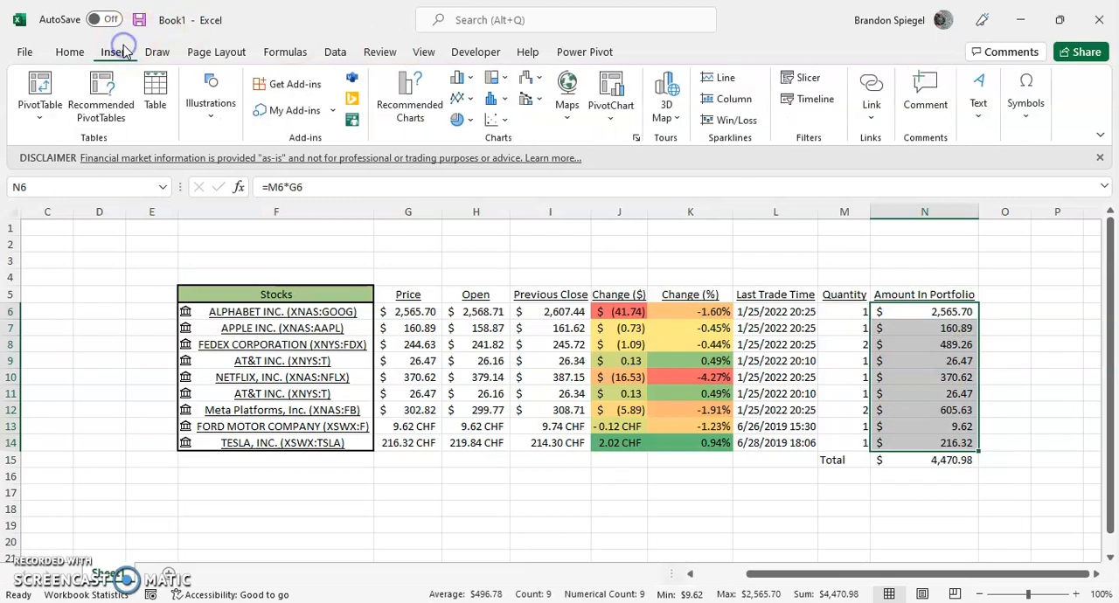
pyautogui.click(461, 121)
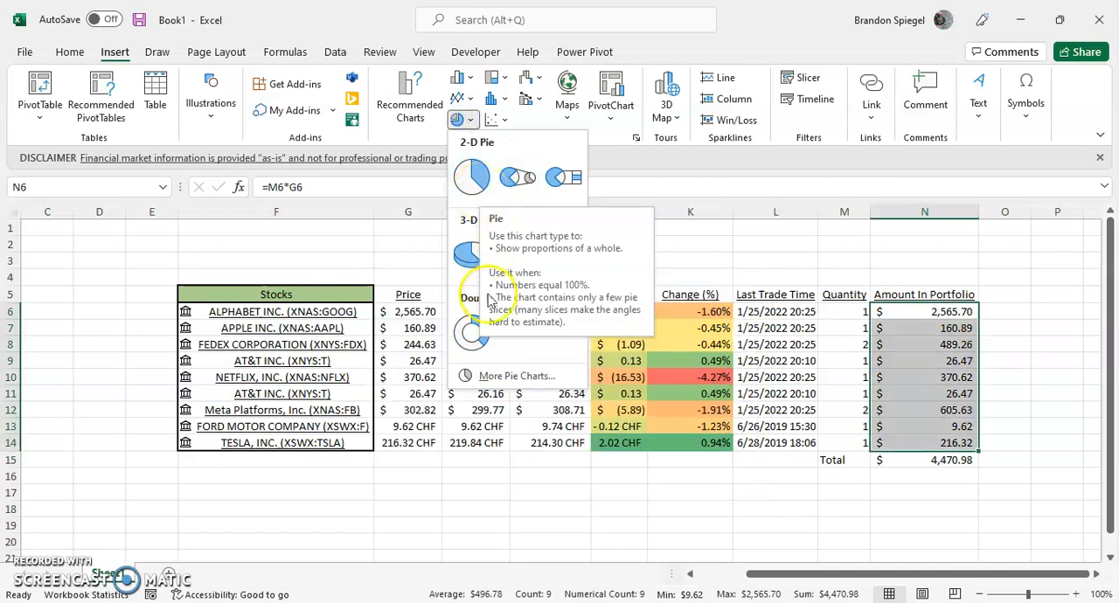
pyautogui.click(472, 177)
# Move the pie chart lower on the sheet so it starts around row 9, and deselect it.
pyautogui.moveTo(612, 288); pyautogui.dragTo(765, 369)
pyautogui.click(855, 259)
pyautogui.press('Right')
pyautogui.press('Right')
pyautogui.press('Right')
pyautogui.press('Right')
pyautogui.press('Right')
pyautogui.press('Down')
pyautogui.press('Down')
pyautogui.press('Down')
pyautogui.press('Down')
pyautogui.press('Down')
pyautogui.press('Down')
pyautogui.press('Down')
pyautogui.press('Down')
pyautogui.press('Down')
pyautogui.press('Down')
pyautogui.press('Down')
pyautogui.press('Down')
pyautogui.press('Down')
pyautogui.press('Down')
pyautogui.press('Down')
pyautogui.press('Down')
pyautogui.press('Down')
pyautogui.press('Down')
pyautogui.press('Down')
pyautogui.press('Down')
pyautogui.press('Down')
pyautogui.press('Down')
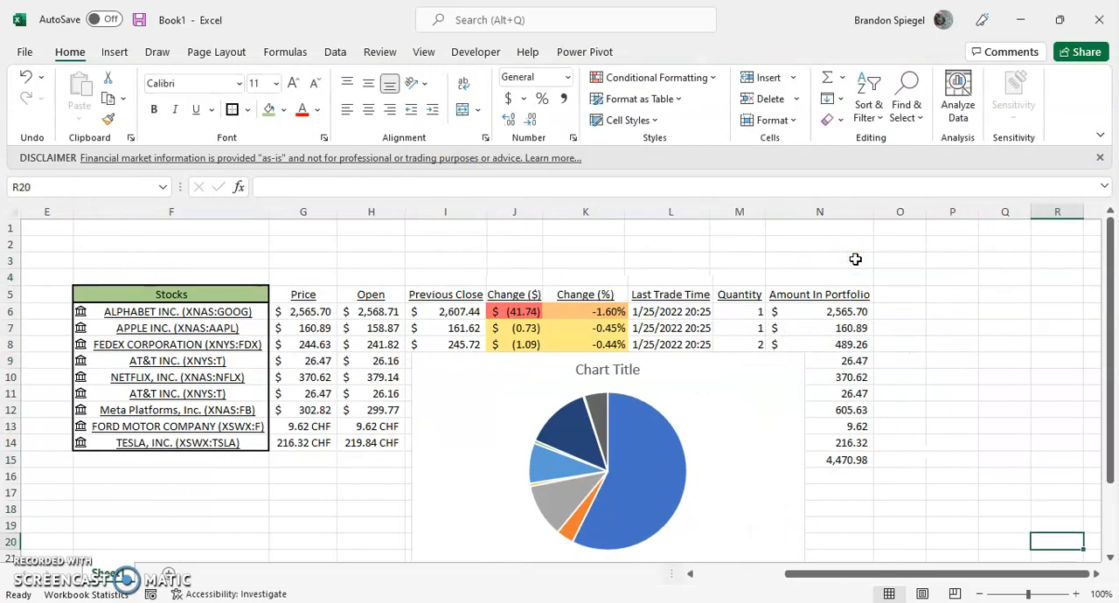
# Change the pie chart's title to "Our Portfolio".
pyautogui.click(637, 285)
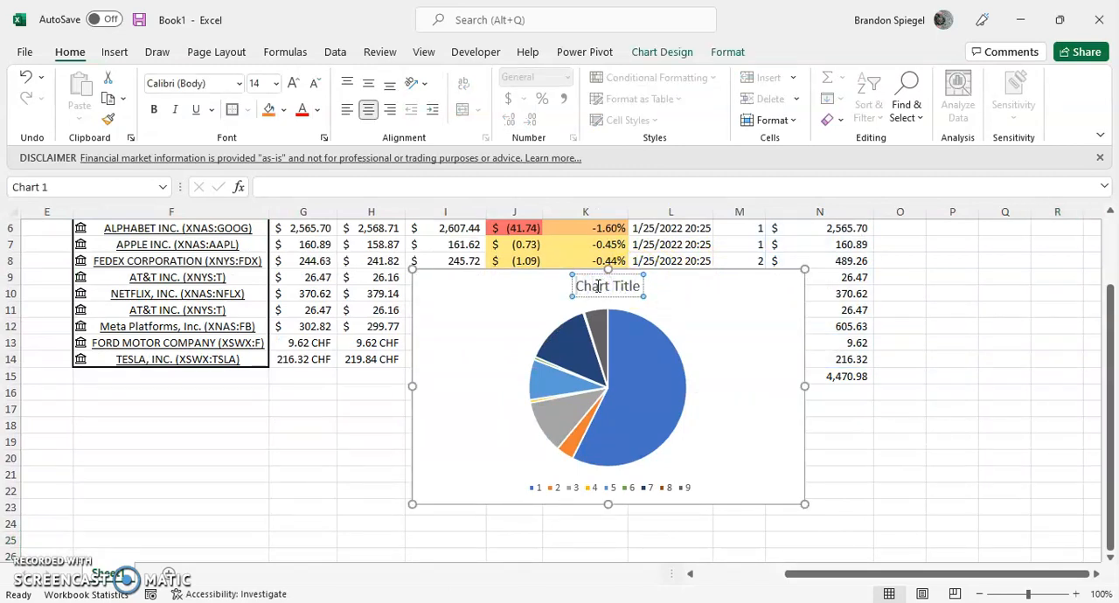
pyautogui.tripleClick(598, 290)
pyautogui.write('Stocks')
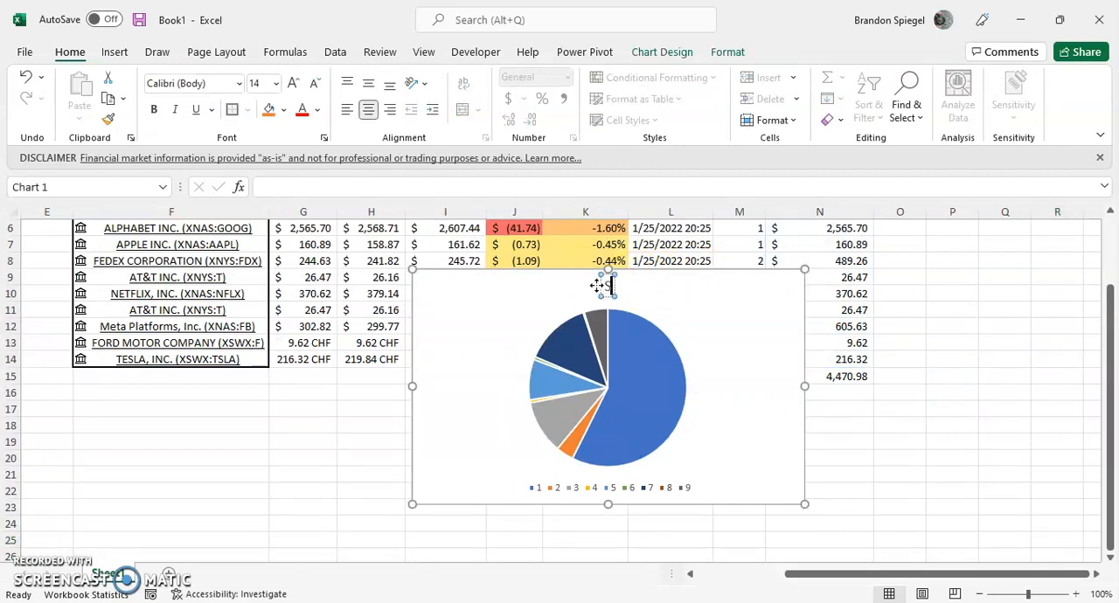
pyautogui.press('BackSpace')
pyautogui.press('BackSpace')
pyautogui.press('BackSpace')
pyautogui.press('BackSpace')
pyautogui.press('BackSpace')
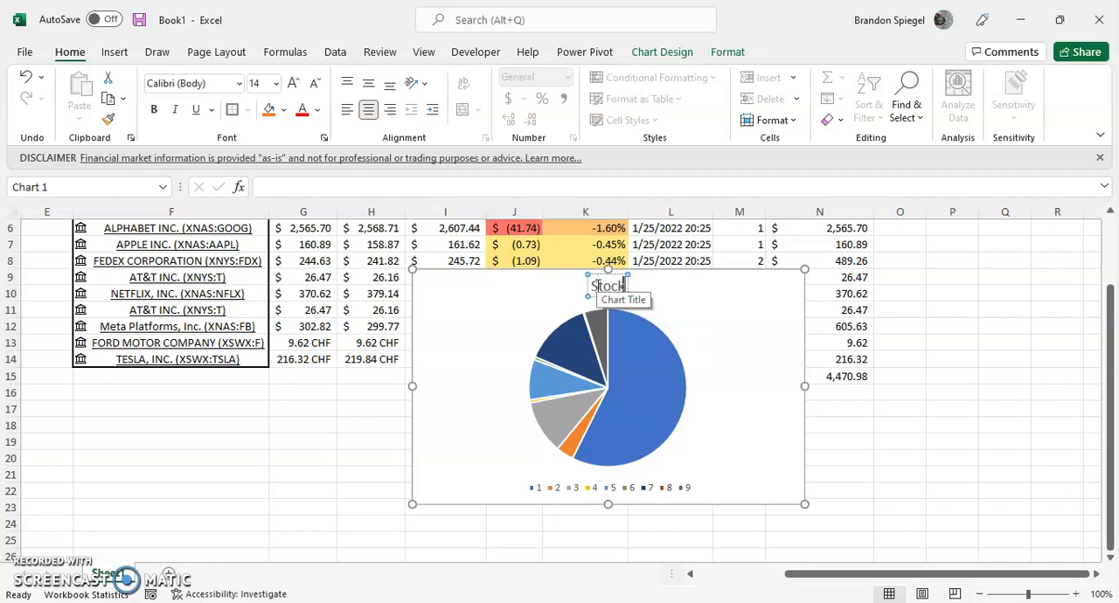
pyautogui.write('O')
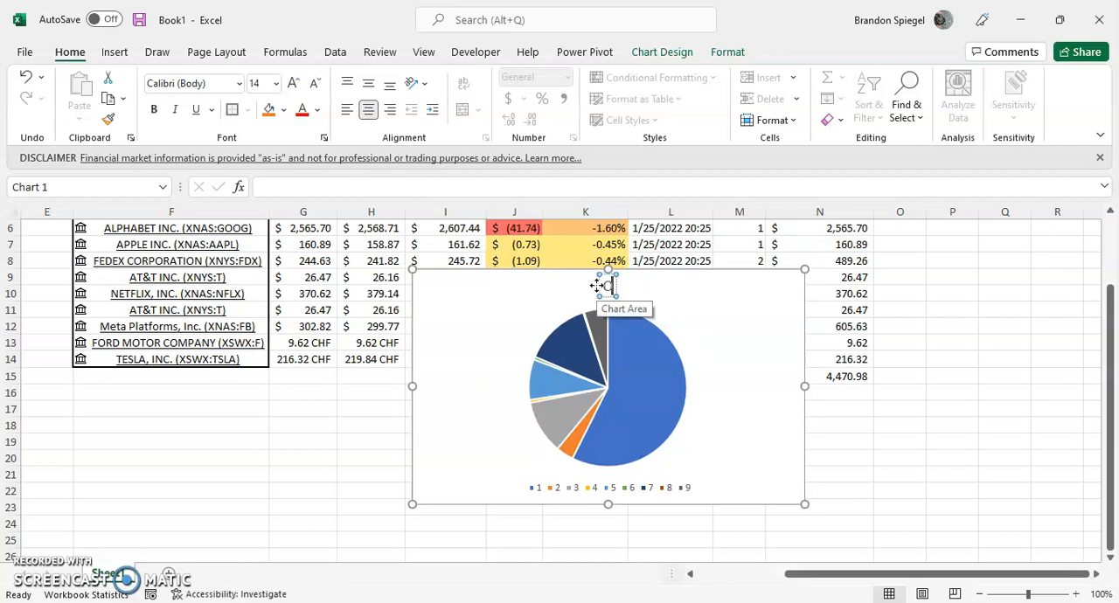
pyautogui.write('ur Portfolio')
pyautogui.click(707, 312)
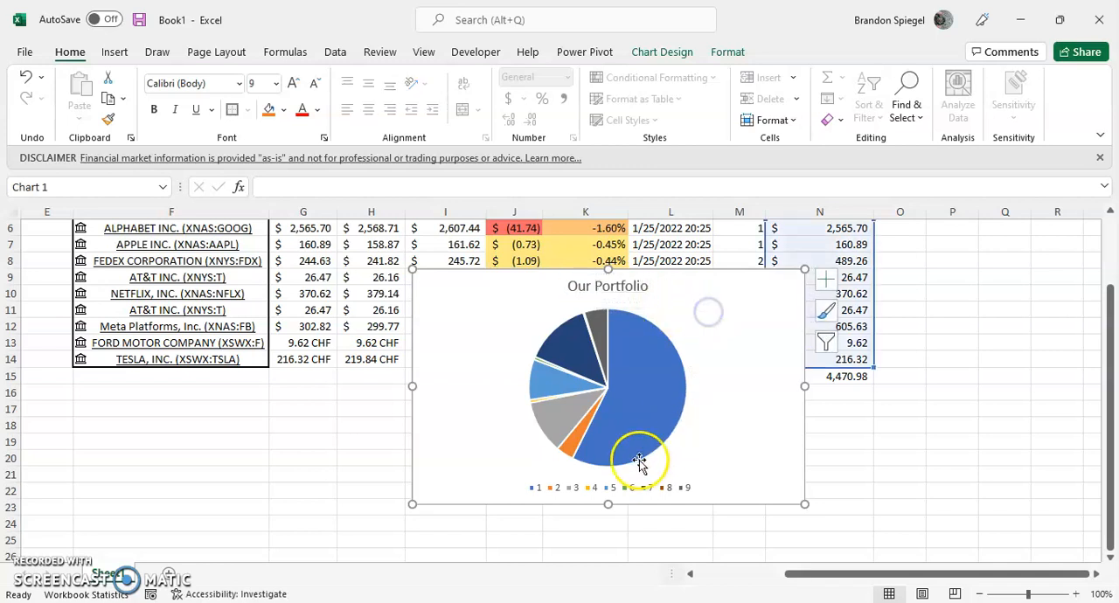
# Open the data source settings of the pie chart.
pyautogui.click(623, 487)
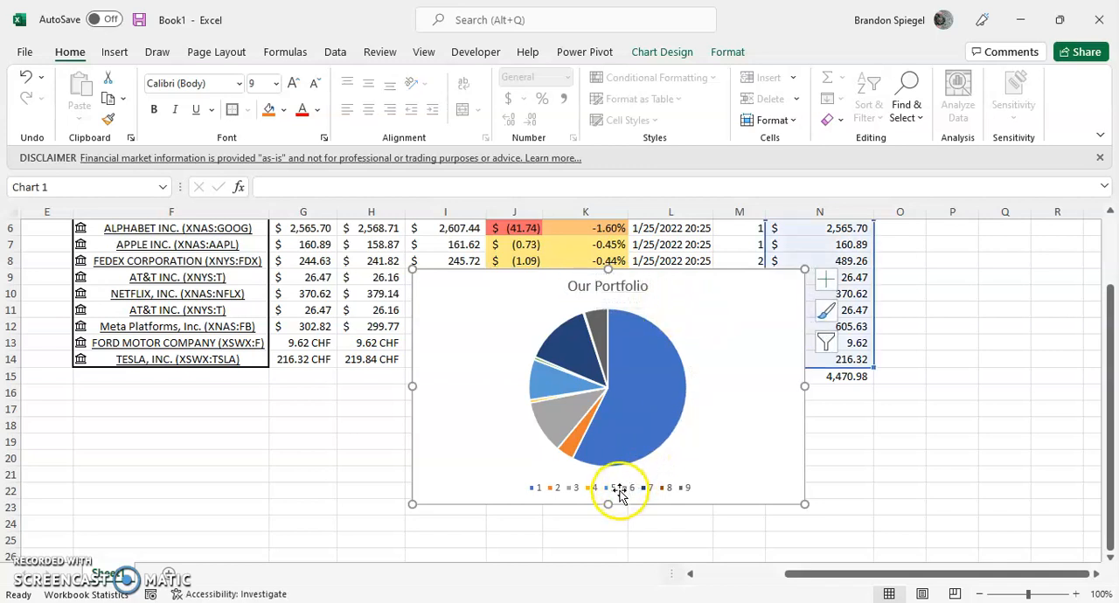
pyautogui.click(744, 368)
pyautogui.click(826, 343)
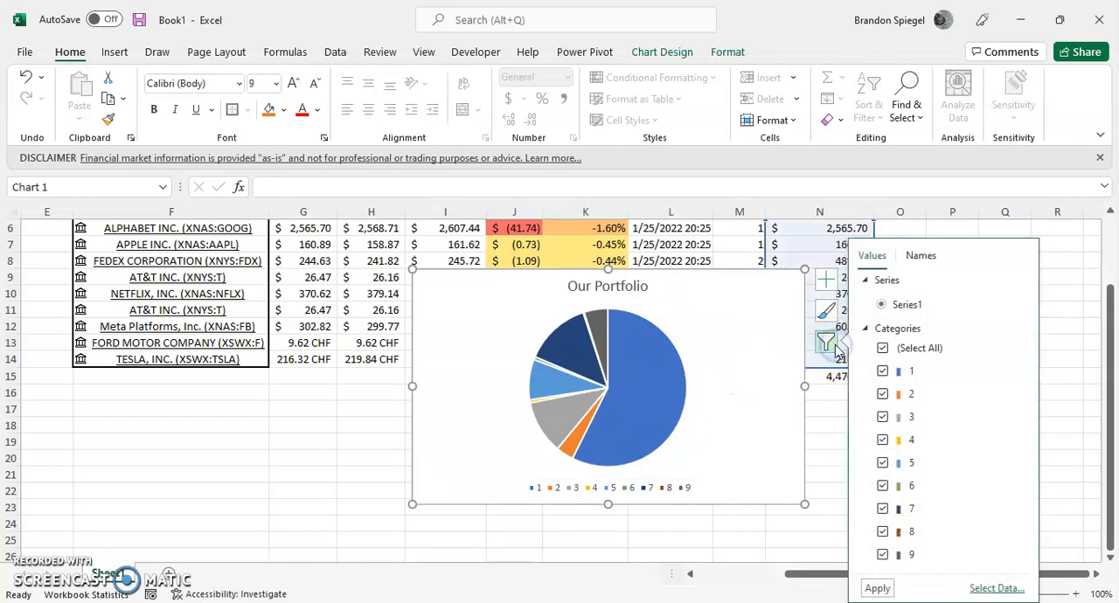
pyautogui.click(826, 312)
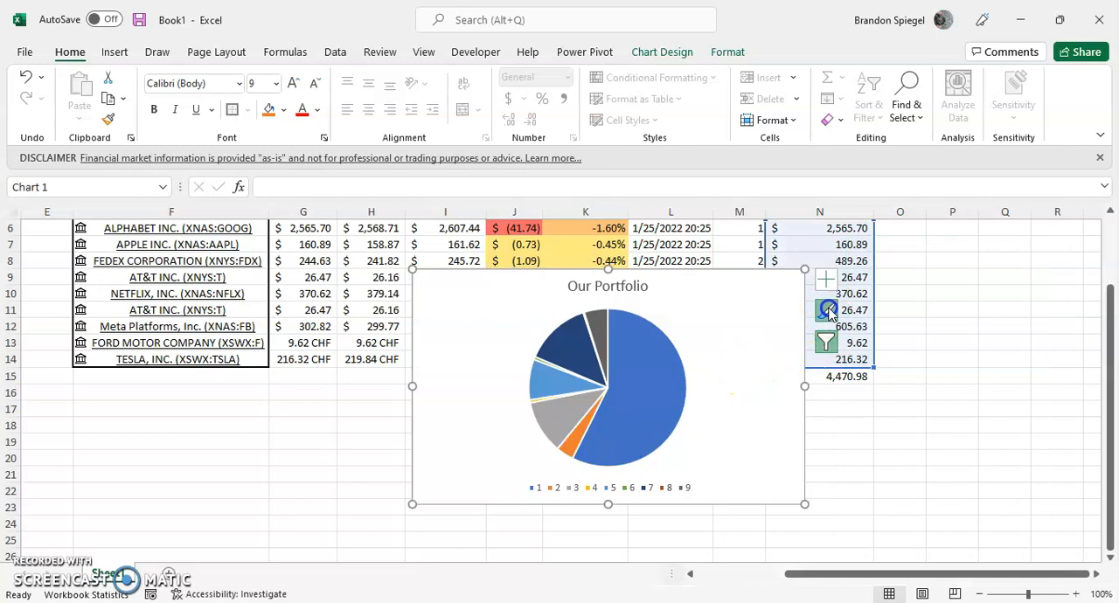
pyautogui.click(827, 343)
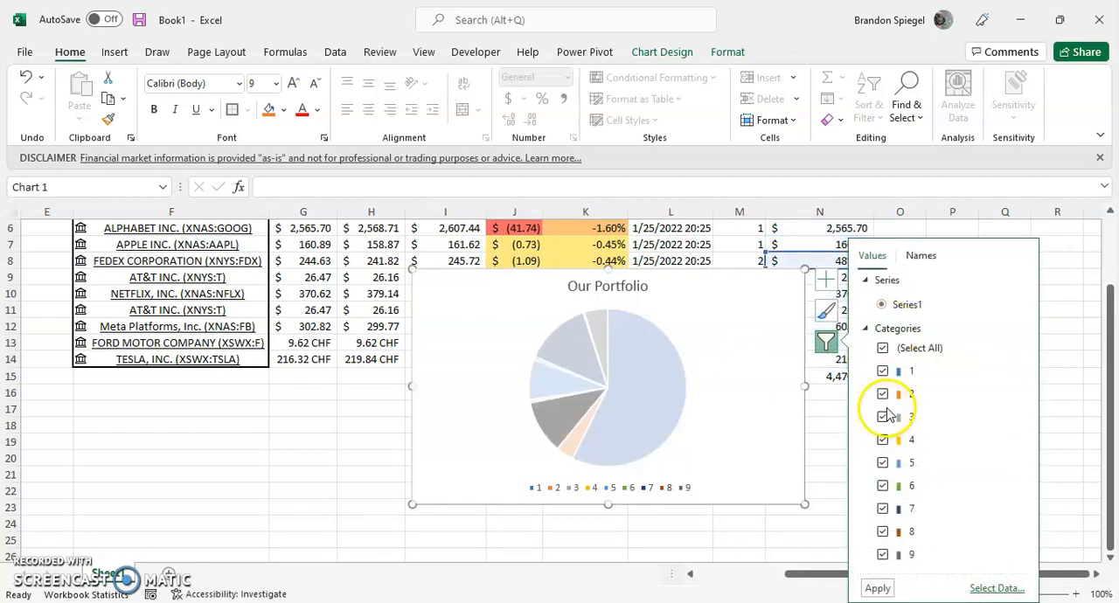
pyautogui.click(996, 589)
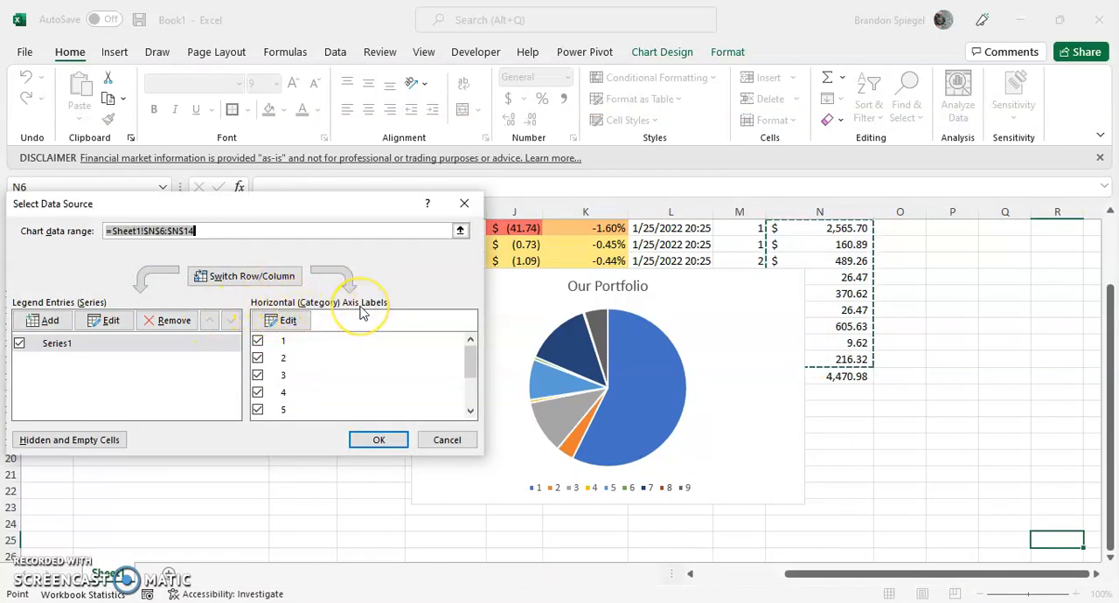
# Use the stock names in F6:F14 as the pie chart's category labels and apply the data source change.
pyautogui.click(289, 322)
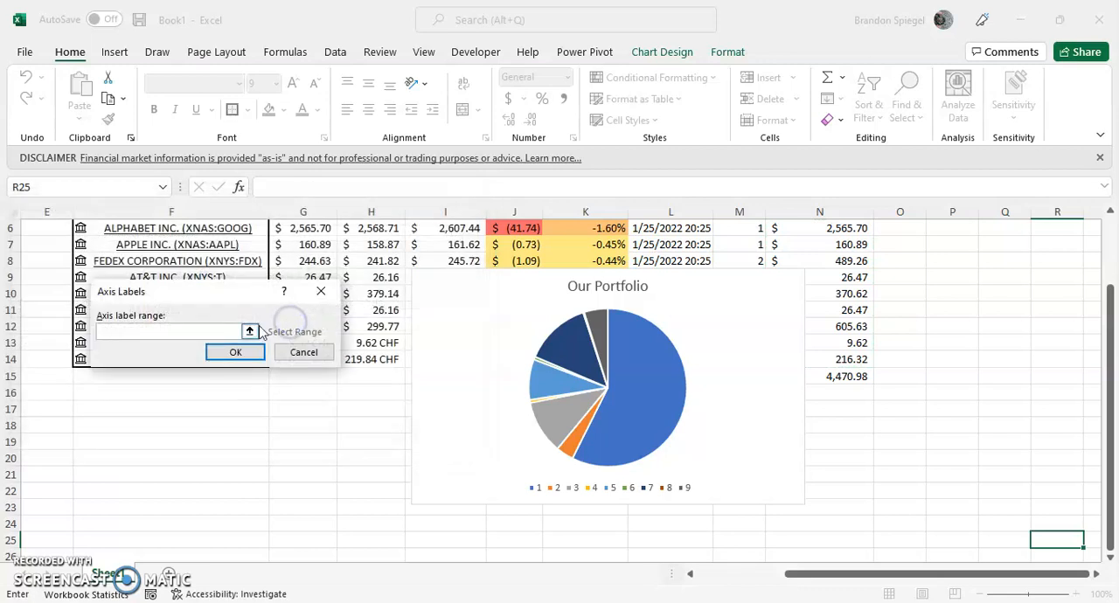
pyautogui.click(292, 244)
pyautogui.scroll(1, 289, 247)
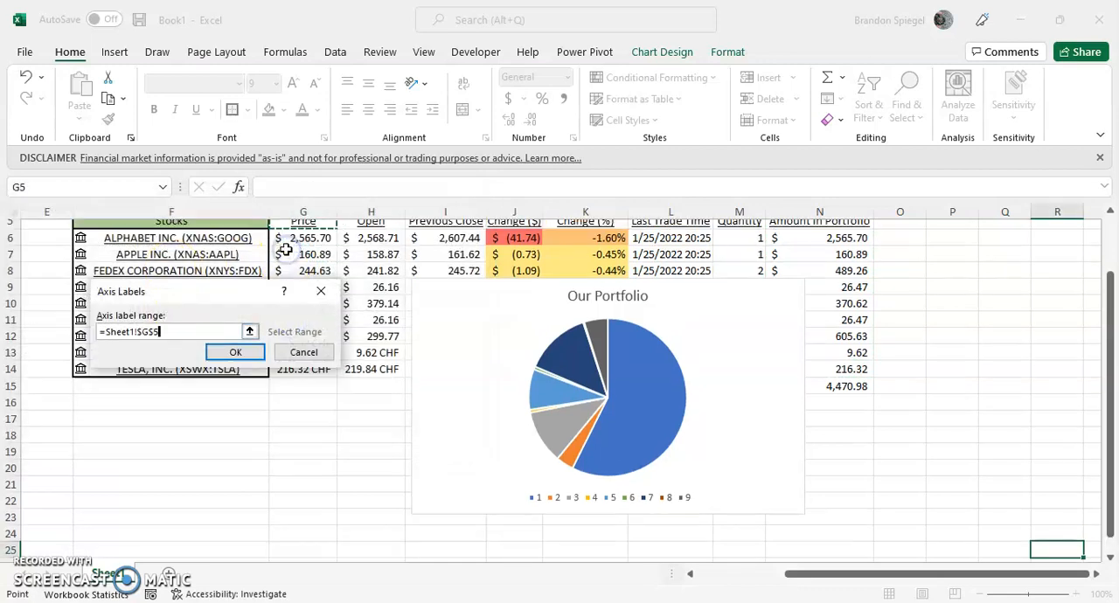
pyautogui.click(286, 250)
pyautogui.press('Left')
pyautogui.press('Down')
pyautogui.press('Down')
pyautogui.hotkey('ctrl', 'shift', 'Down')
pyautogui.click(245, 356)
pyautogui.click(372, 438)
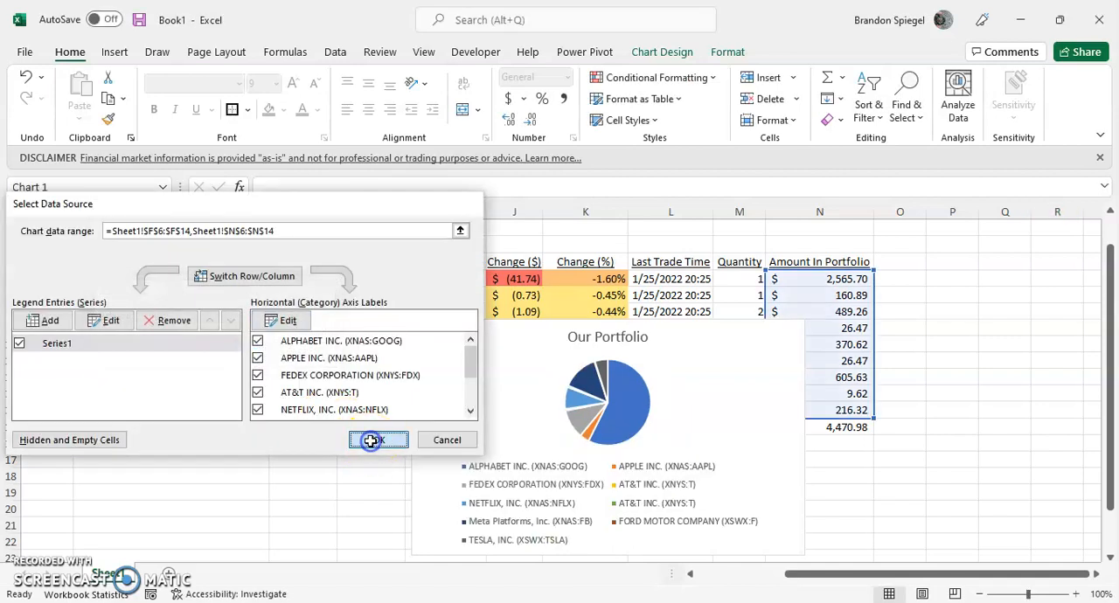
# Enlarge the pie chart by extending its upper-left corner to about cell F5.
pyautogui.moveTo(411, 320); pyautogui.dragTo(243, 262)
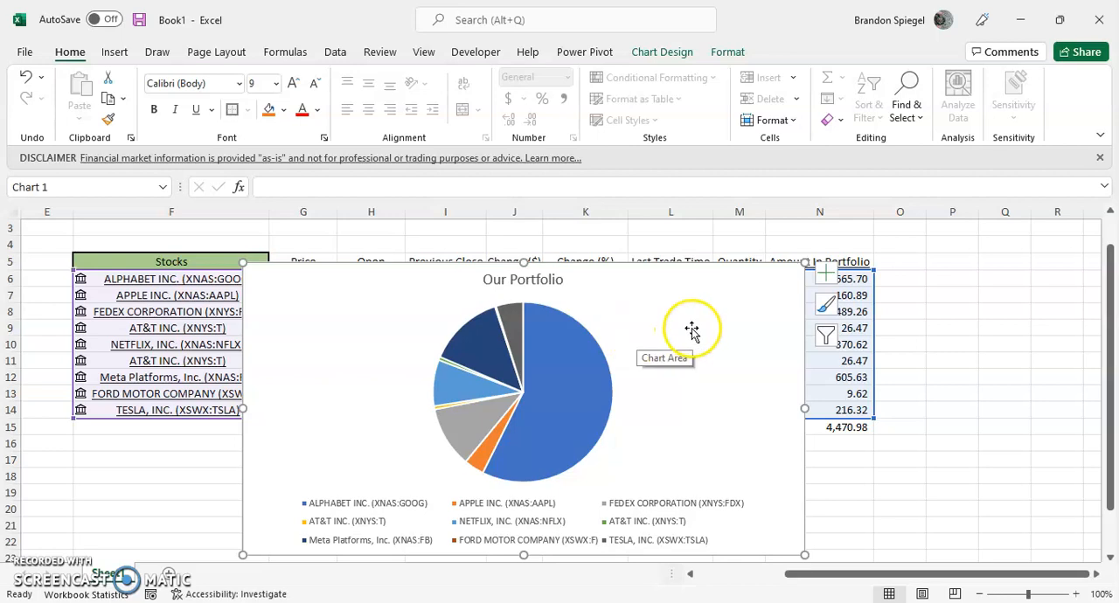
pyautogui.click(589, 362)
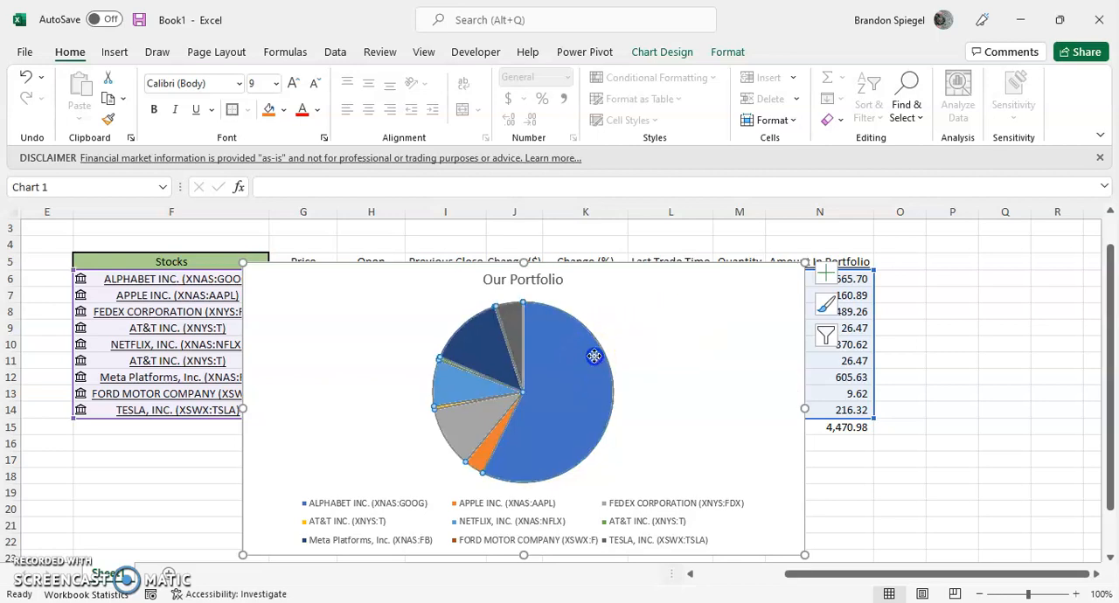
pyautogui.click(697, 338)
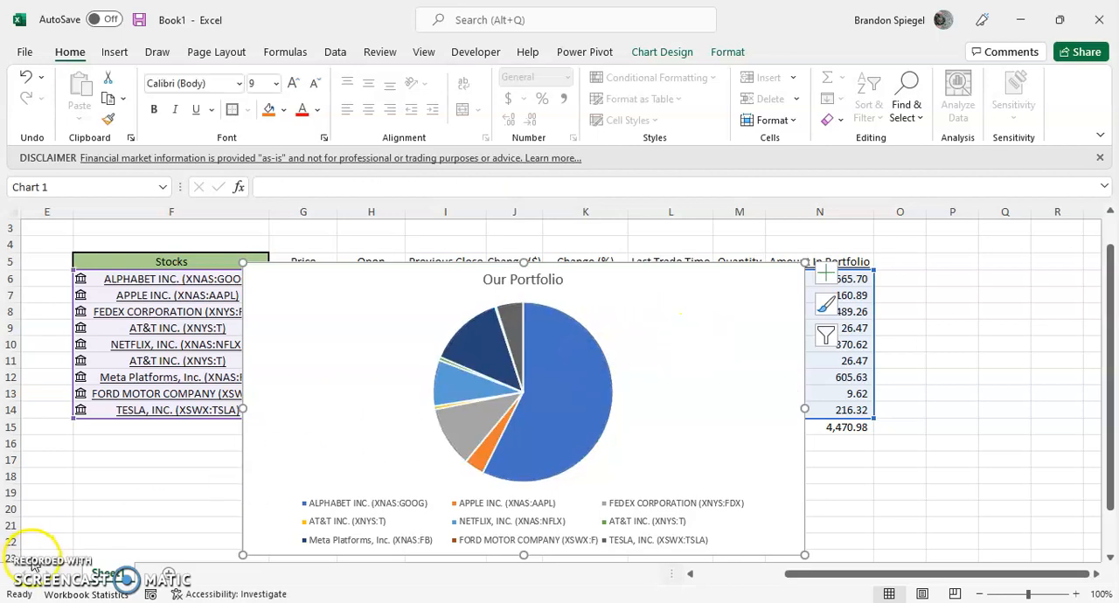
# Add data labels to the pie chart and deselect it.
pyautogui.click(825, 276)
pyautogui.click(715, 306)
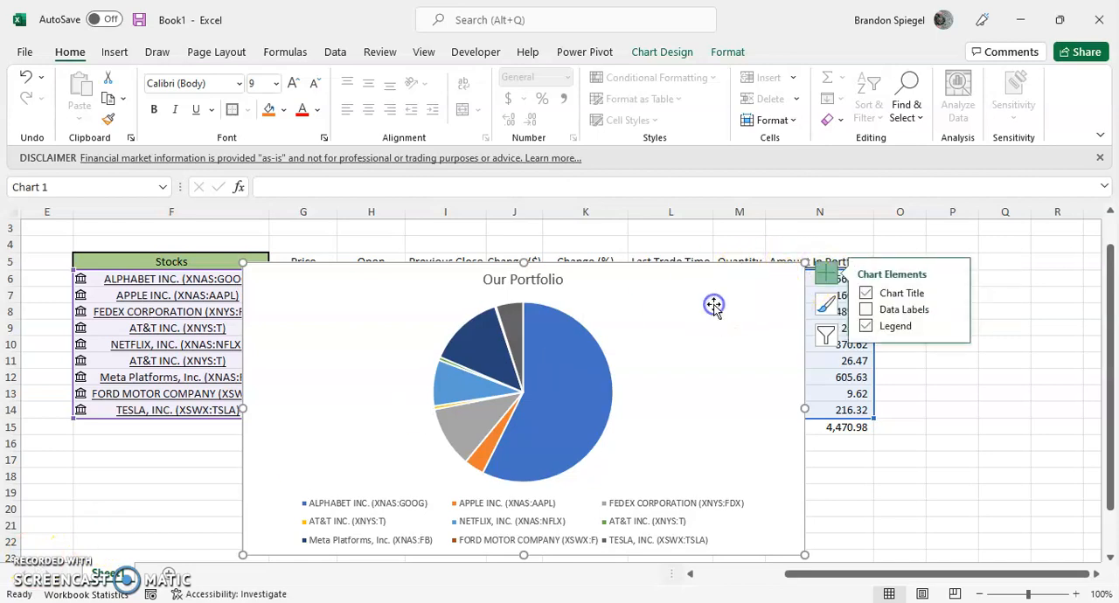
pyautogui.click(865, 311)
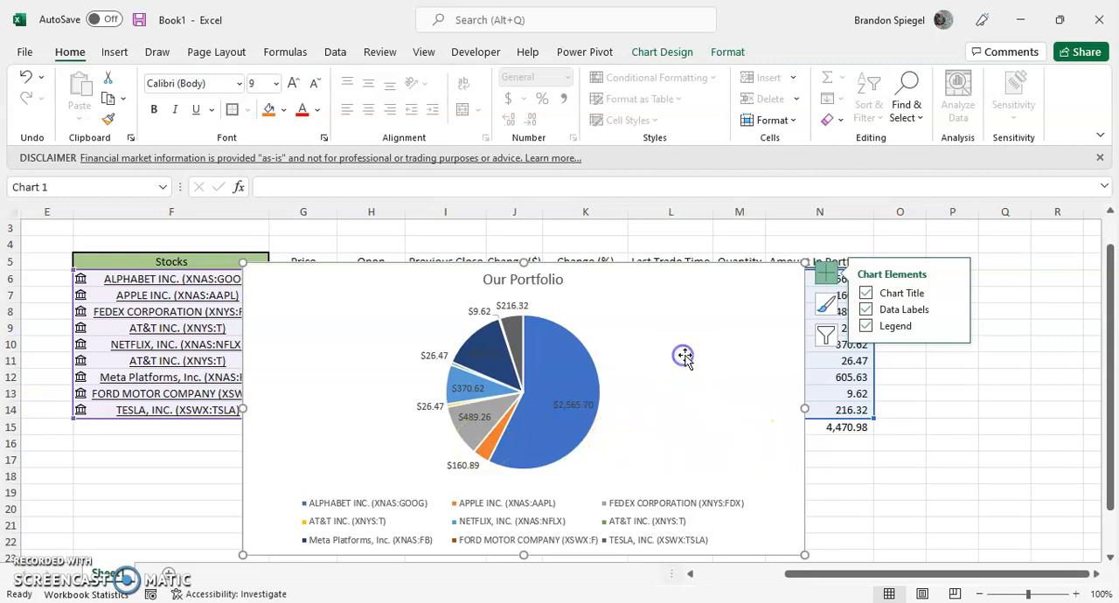
pyautogui.click(875, 453)
# Move the pie chart down so it starts around G12 and uncovers the upper rows of the stock table.
pyautogui.click(679, 282)
pyautogui.moveTo(680, 283); pyautogui.dragTo(662, 237)
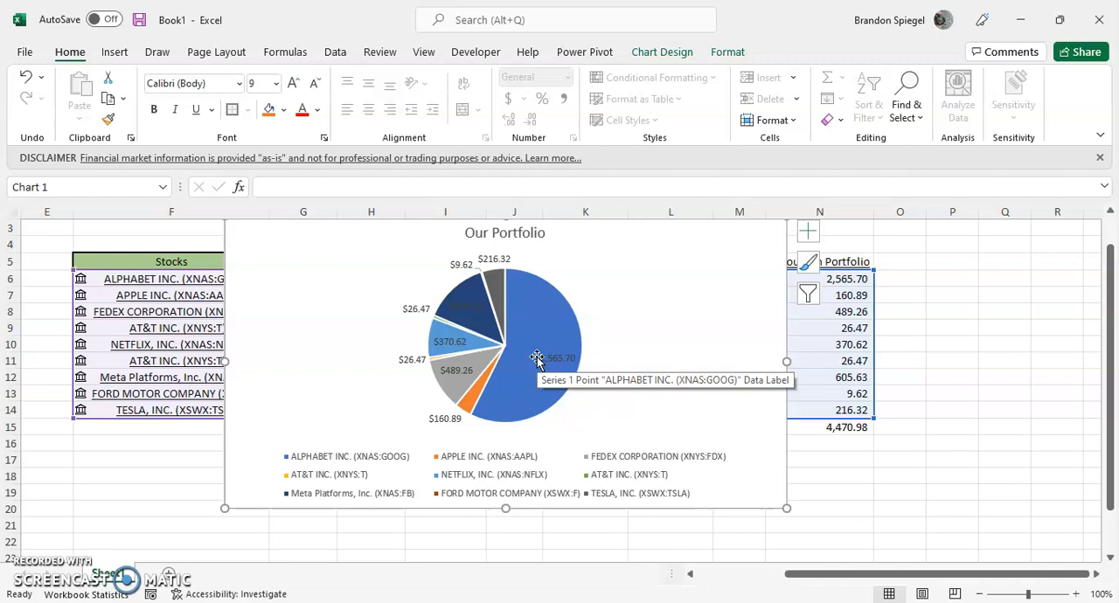
pyautogui.moveTo(674, 277); pyautogui.dragTo(659, 338)
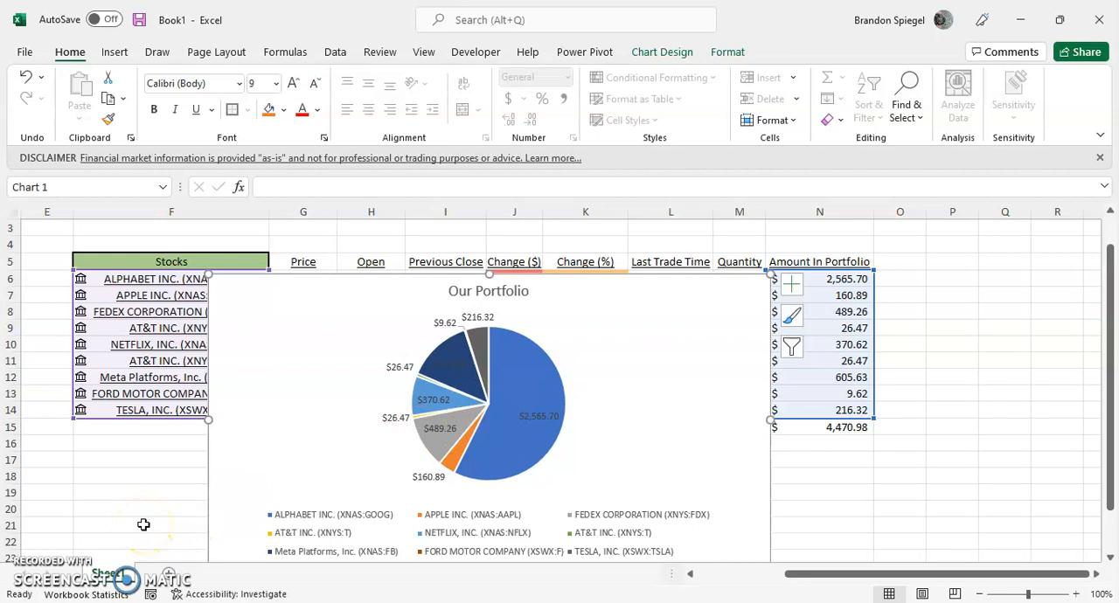
pyautogui.click(106, 533)
pyautogui.moveTo(687, 292); pyautogui.dragTo(972, 281)
pyautogui.click(289, 322)
pyautogui.press('Up')
pyautogui.press('Up')
pyautogui.press('Left')
pyautogui.press('Left')
pyautogui.press('Right')
pyautogui.press('Up')
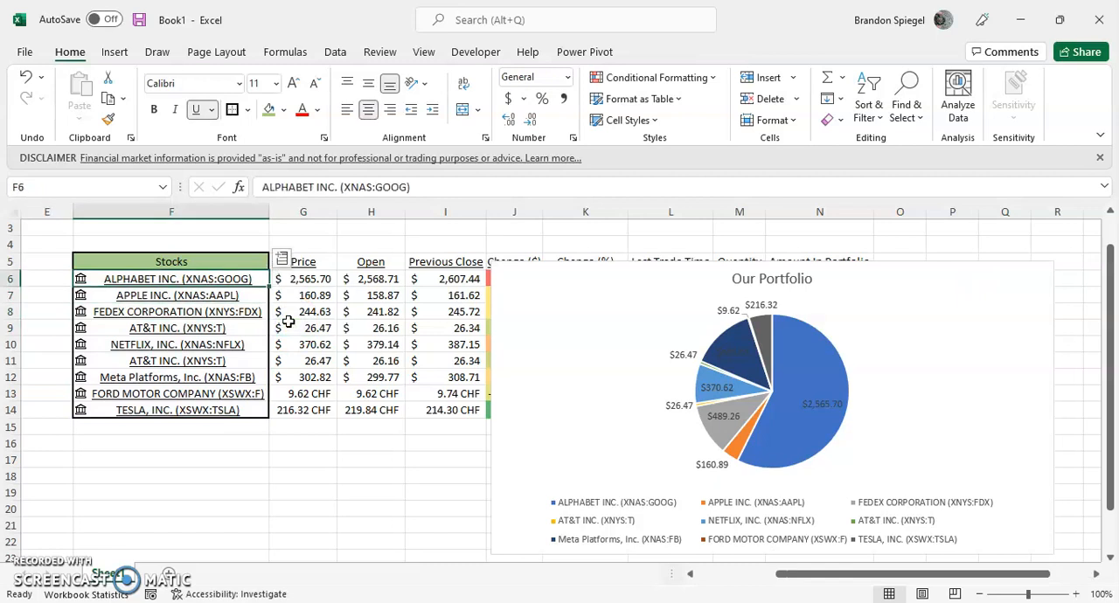
pyautogui.moveTo(616, 287); pyautogui.dragTo(416, 393)
# Add the P/E data field for the stocks in F6:F14, filling column O.
pyautogui.click(342, 315)
pyautogui.press('Up')
pyautogui.press('Left')
pyautogui.press('Left')
pyautogui.press('Up')
pyautogui.hotkey('ctrl', 'shift', 'Down')
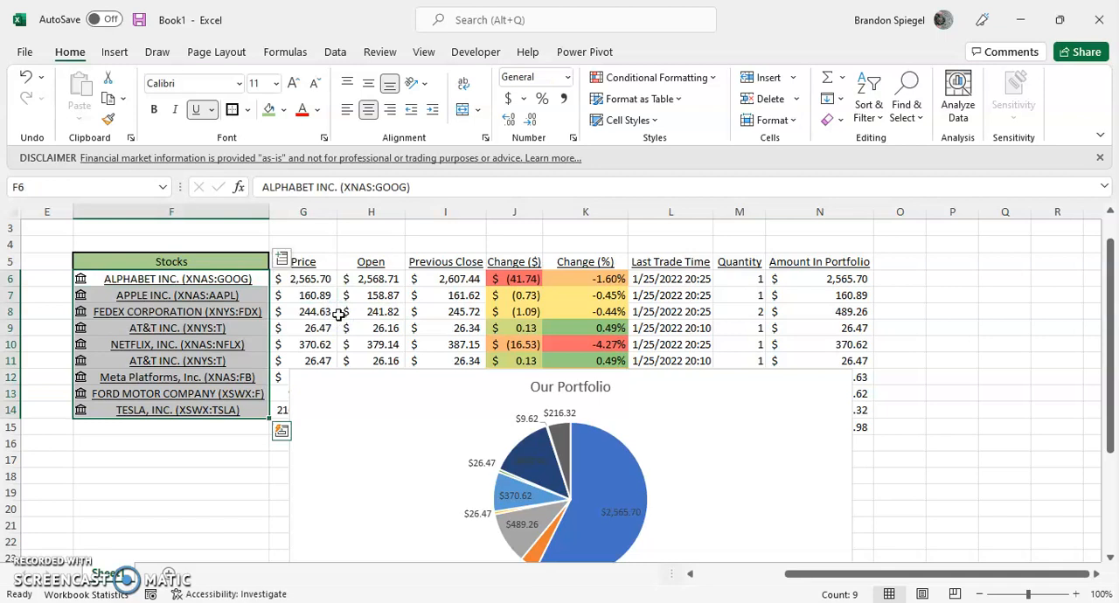
pyautogui.hotkey('ctrl', 'q')
pyautogui.click(282, 258)
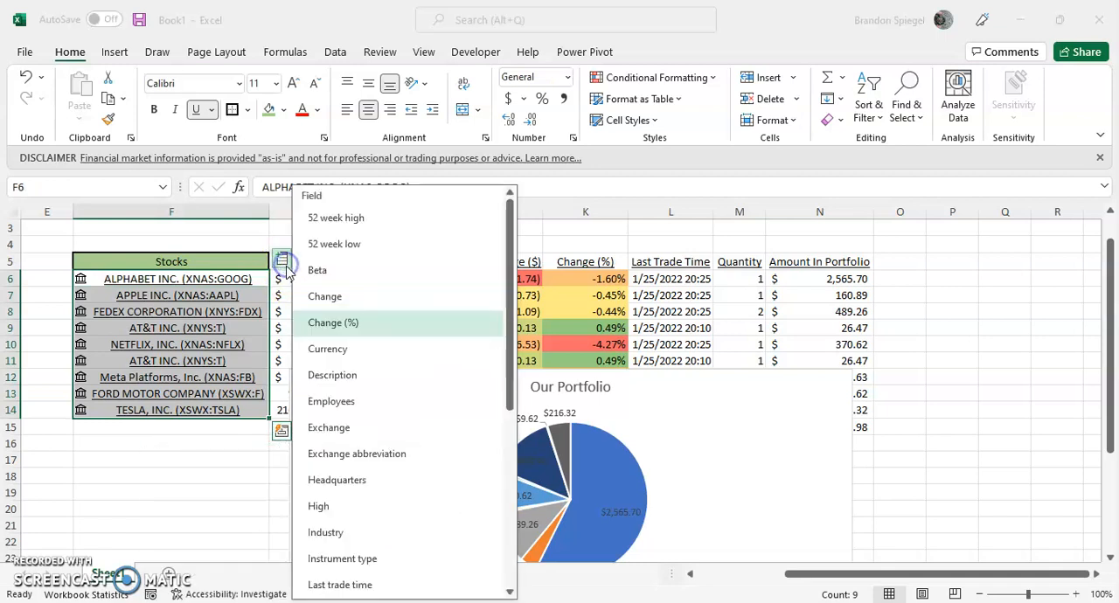
pyautogui.moveTo(514, 372); pyautogui.dragTo(502, 502)
pyautogui.click(393, 477)
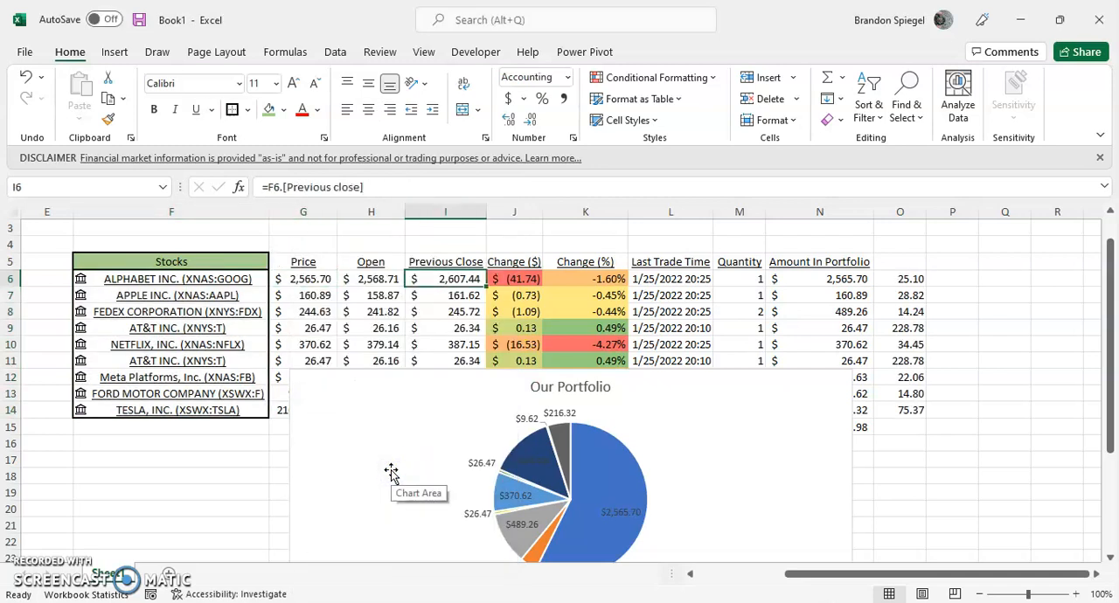
# Enter the header "P/E Ratio" in O5.
pyautogui.press('Up')
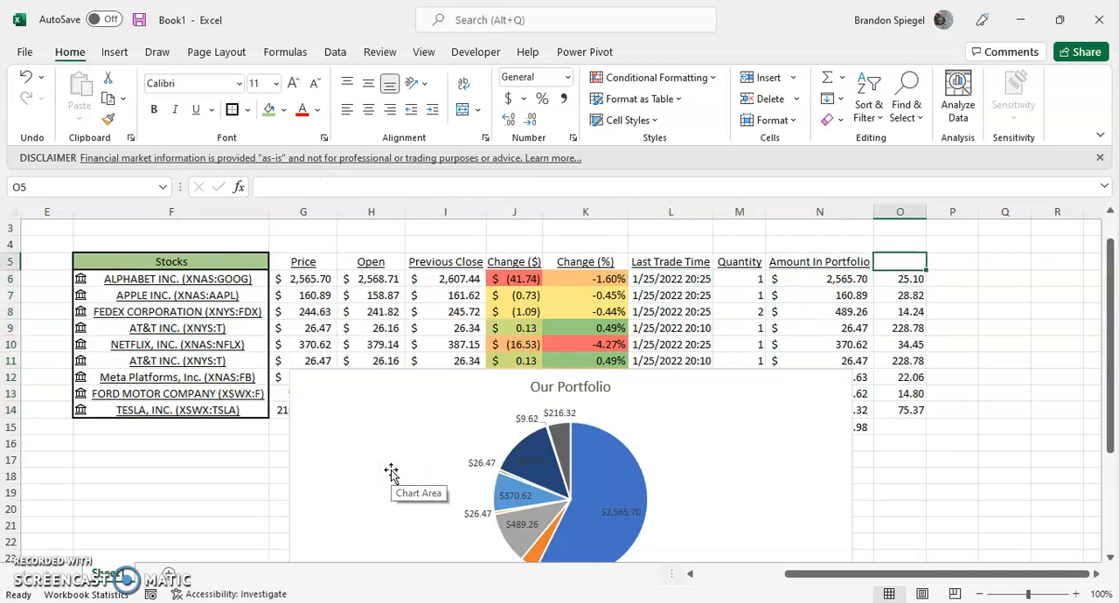
pyautogui.write('P/E Ra')
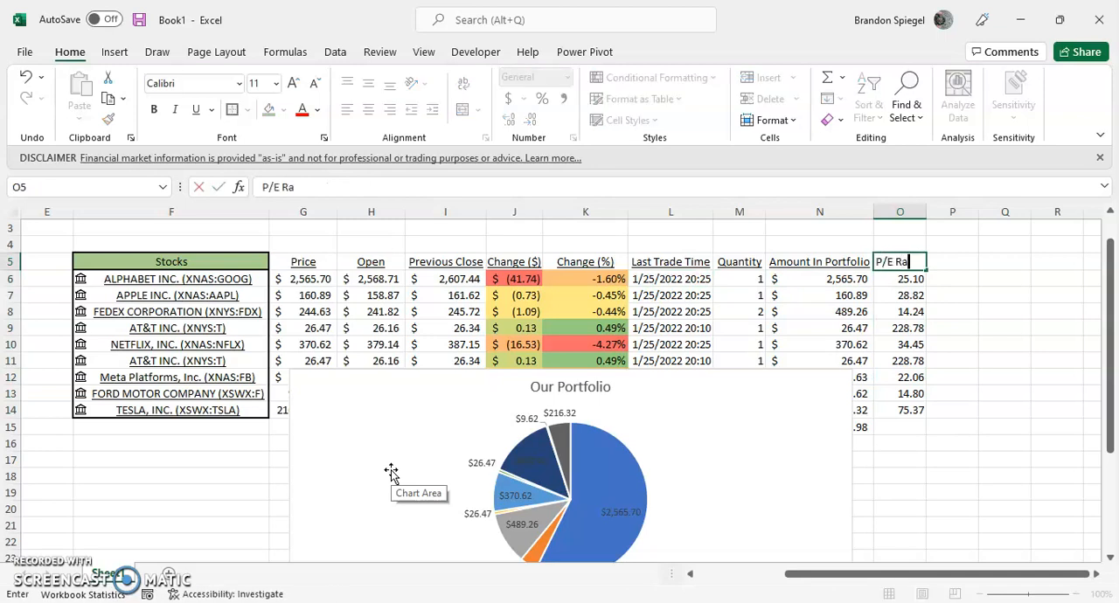
pyautogui.press('Return')
# Add the Beta data field for the stocks in F6:F14, filling column P.
pyautogui.press('Left')
pyautogui.hotkey('ctrl', 'Left')
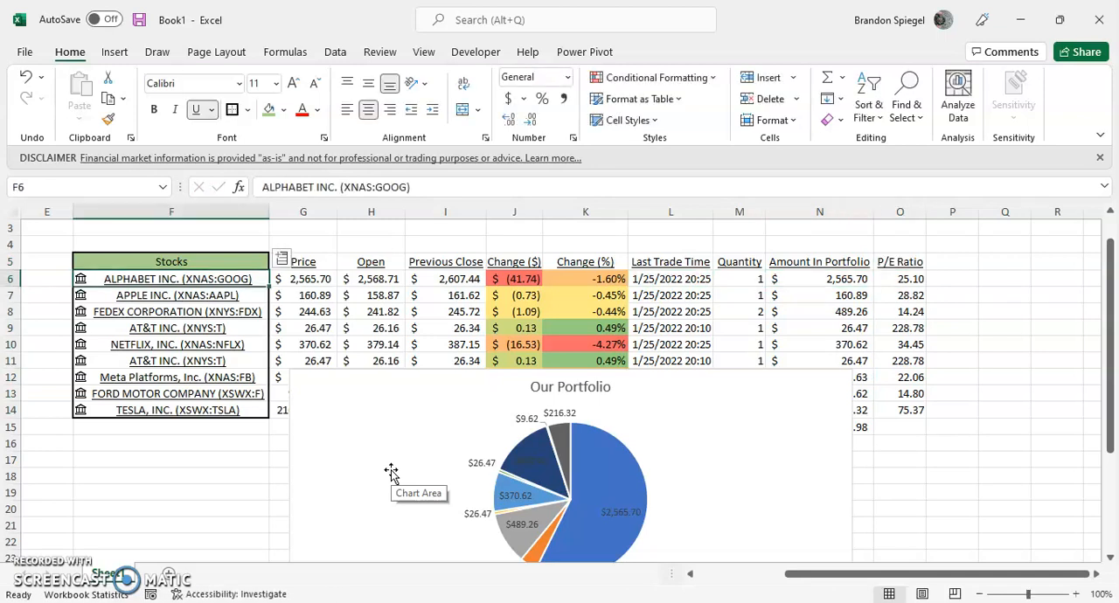
pyautogui.hotkey('ctrl', 'shift', 'Down')
pyautogui.click(280, 267)
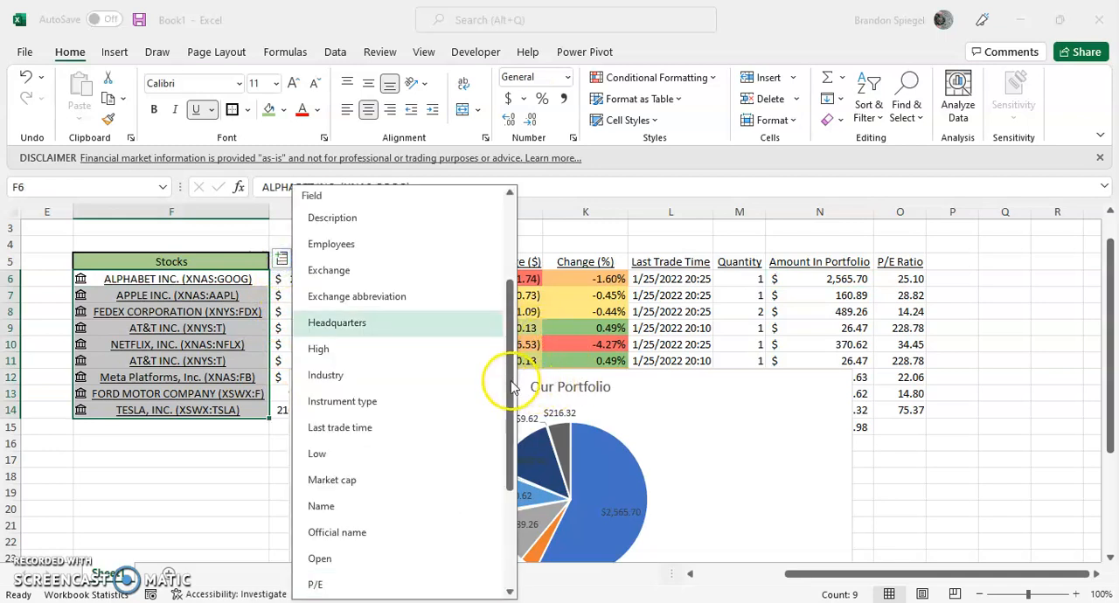
pyautogui.moveTo(509, 383); pyautogui.dragTo(507, 297)
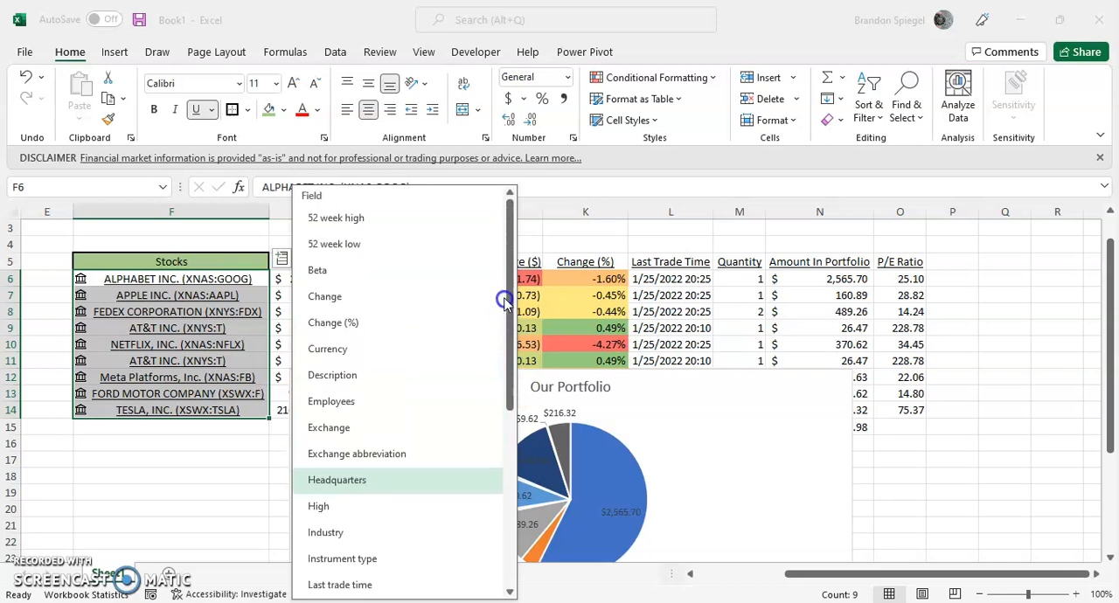
pyautogui.click(424, 268)
# Enter the header "Beta" in P5.
pyautogui.press('Down')
pyautogui.press('Right')
pyautogui.hotkey('ctrl', 'Right')
pyautogui.press('Up')
pyautogui.press('Up')
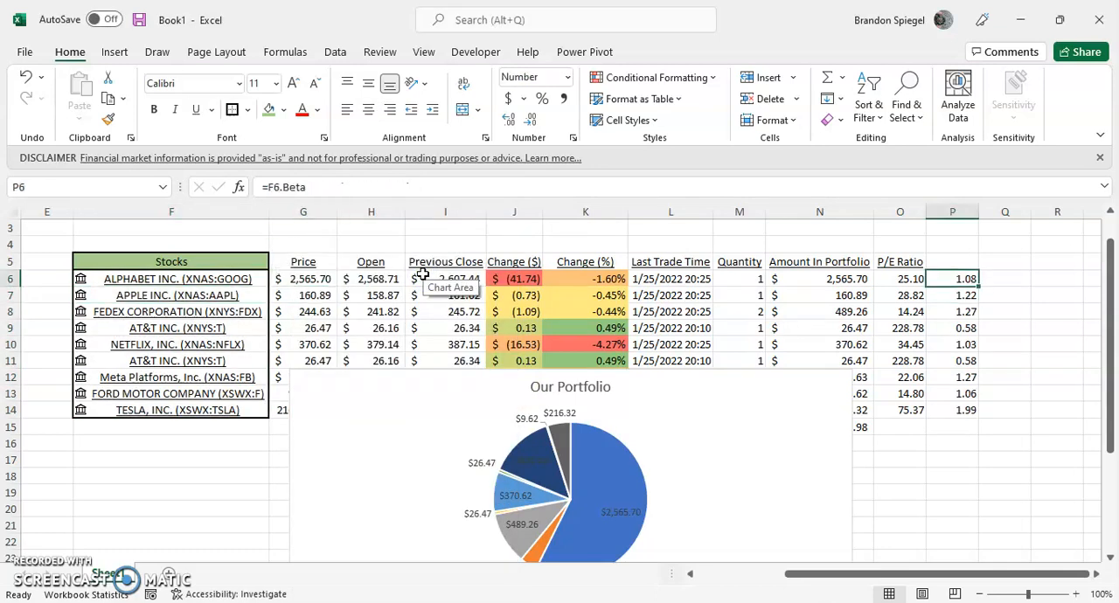
pyautogui.write('Beta')
pyautogui.press('Return')
# Add the Volume data field for the stocks in F6:F14, filling column Q.
pyautogui.hotkey('ctrl', 'Left')
pyautogui.hotkey('ctrl', 'shift', 'Down')
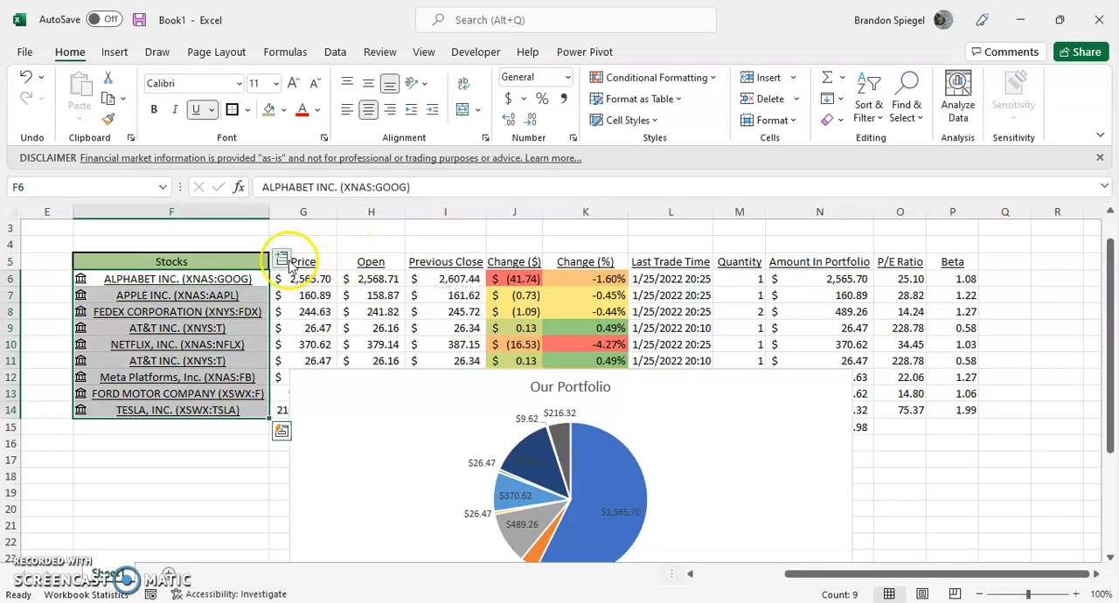
pyautogui.click(285, 259)
pyautogui.moveTo(509, 298); pyautogui.dragTo(503, 473)
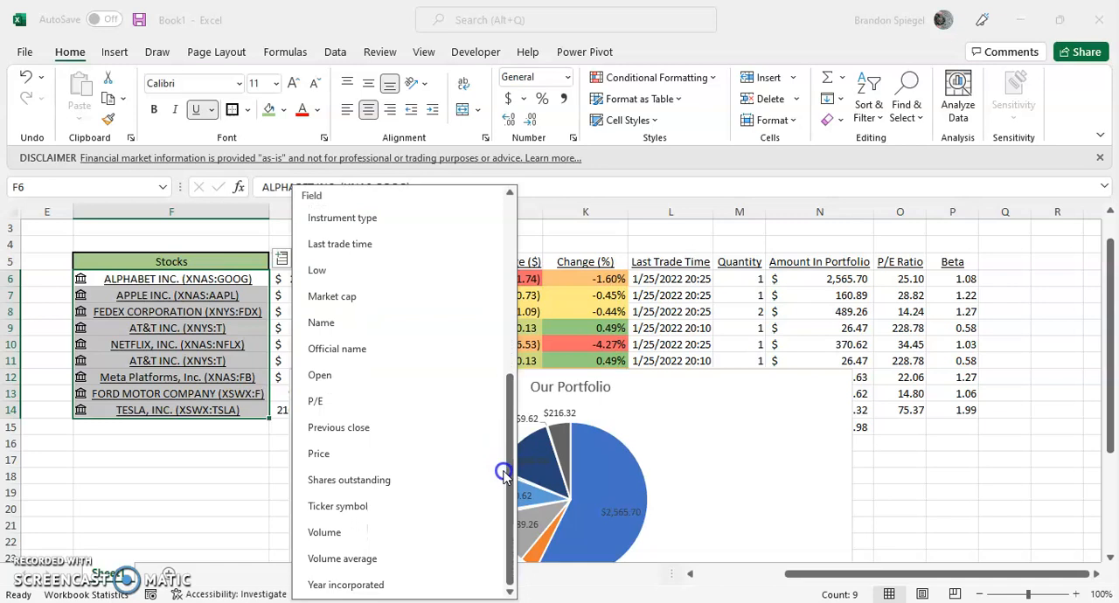
pyautogui.click(402, 530)
# Enter the header "Volume" in Q5.
pyautogui.press('Up')
pyautogui.write('Volume')
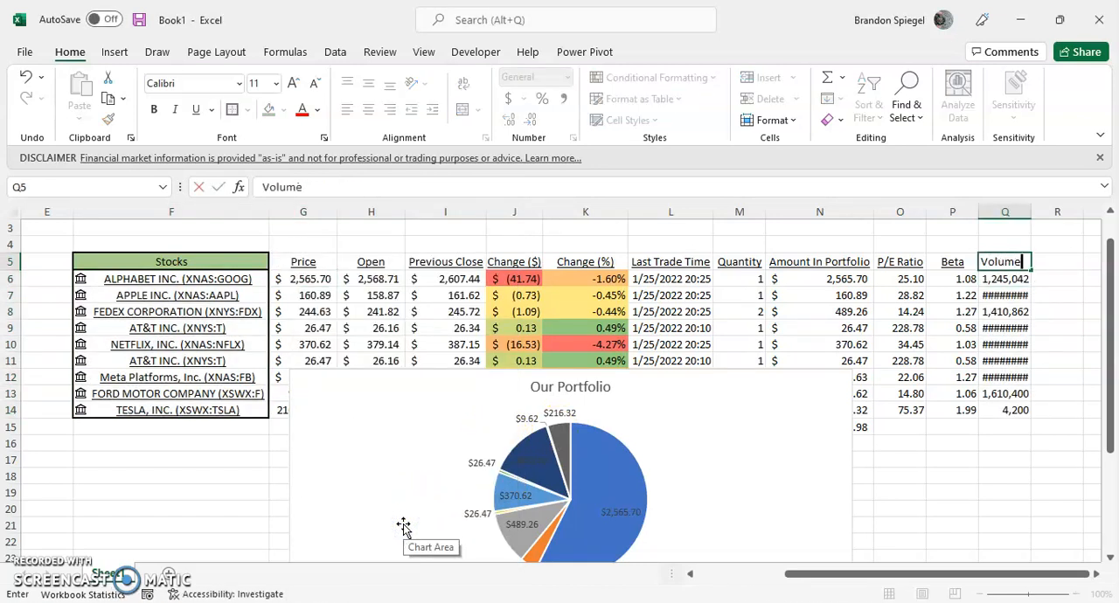
pyautogui.press('Return')
# Add the Volume average data field for the stocks in F6:F14, filling column R.
pyautogui.hotkey('ctrl', 'Left')
pyautogui.hotkey('ctrl', 'shift', 'Down')
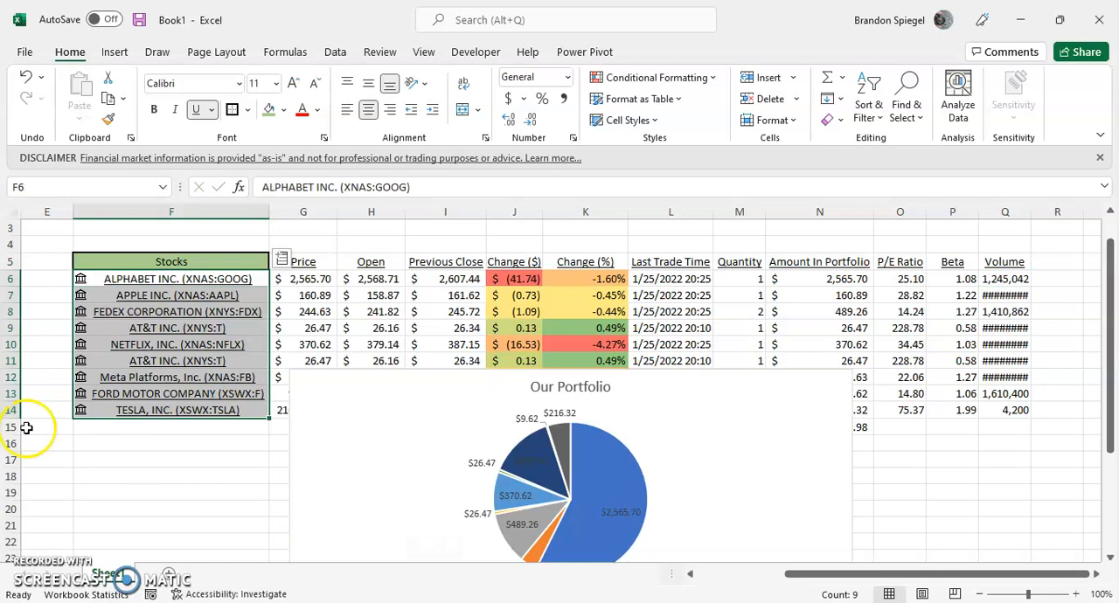
pyautogui.click(281, 259)
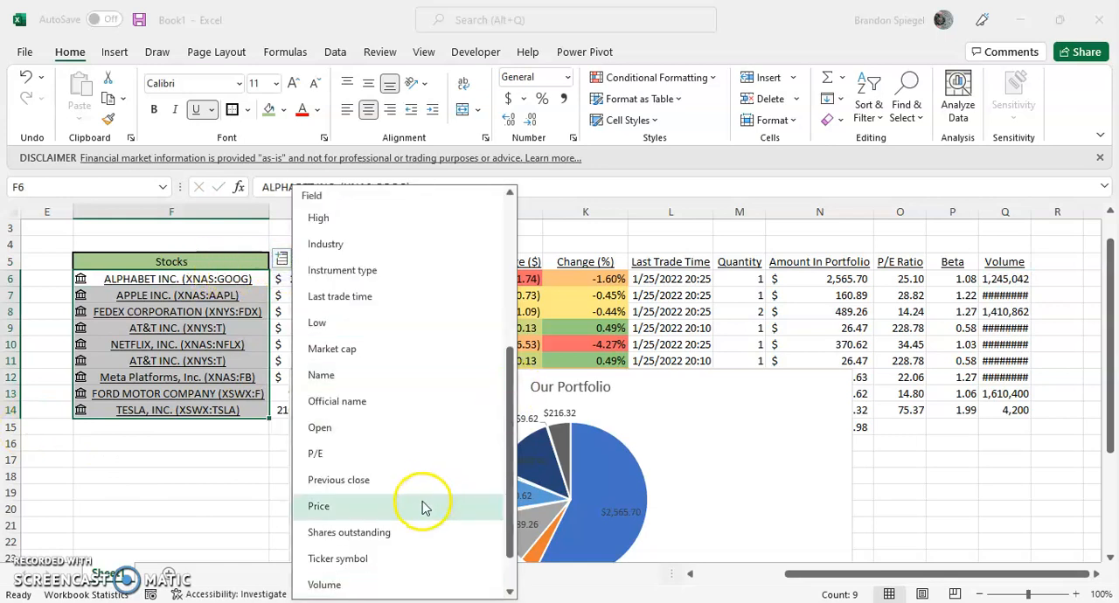
pyautogui.moveTo(508, 430); pyautogui.dragTo(513, 488)
pyautogui.click(373, 558)
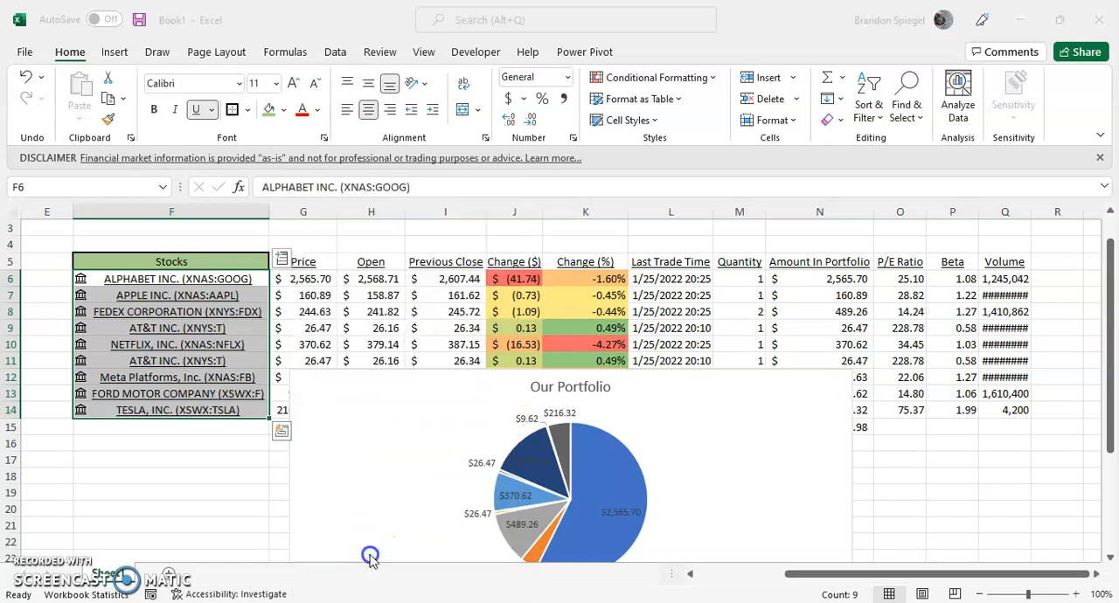
# Enter the header "Volume Average" in R5.
pyautogui.write('Volu')
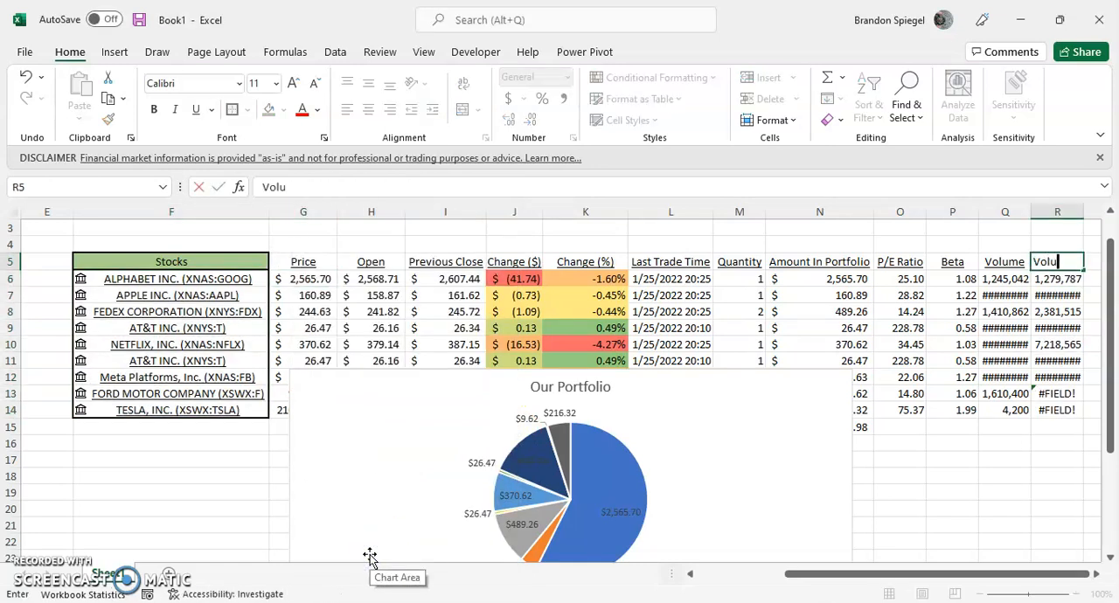
pyautogui.write('me Average')
pyautogui.press('Return')
# Autofit the widths of columns Q and R to the volume figures in Q6:R14.
pyautogui.press('Left')
pyautogui.hotkey('shift', 'Right')
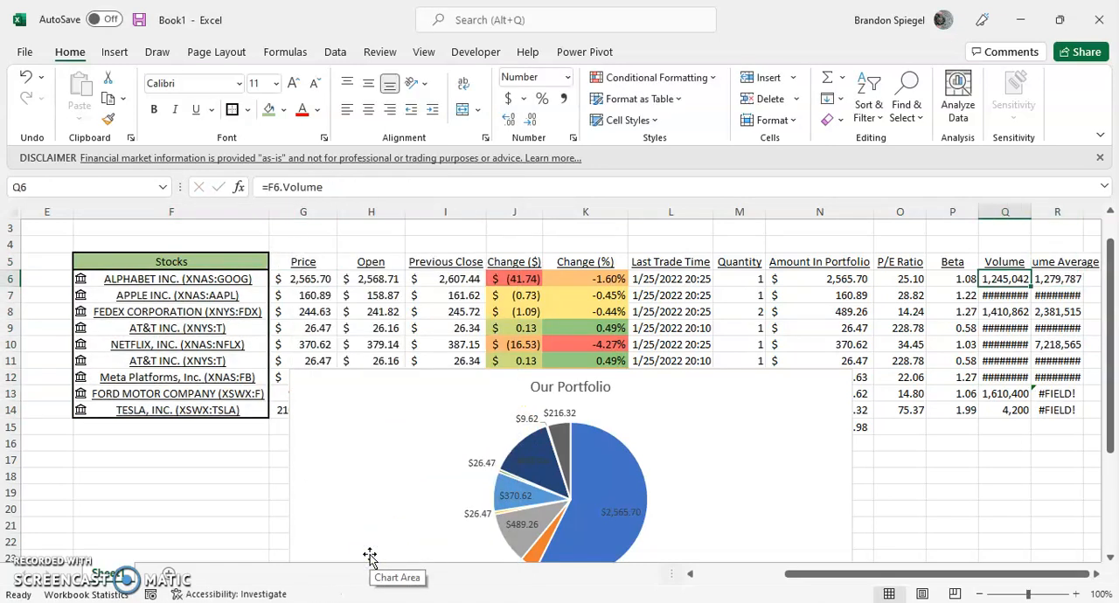
pyautogui.hotkey('ctrl', 'shift', 'Down')
pyautogui.hotkey('alt', 'h')
pyautogui.press('o')
pyautogui.press('i')
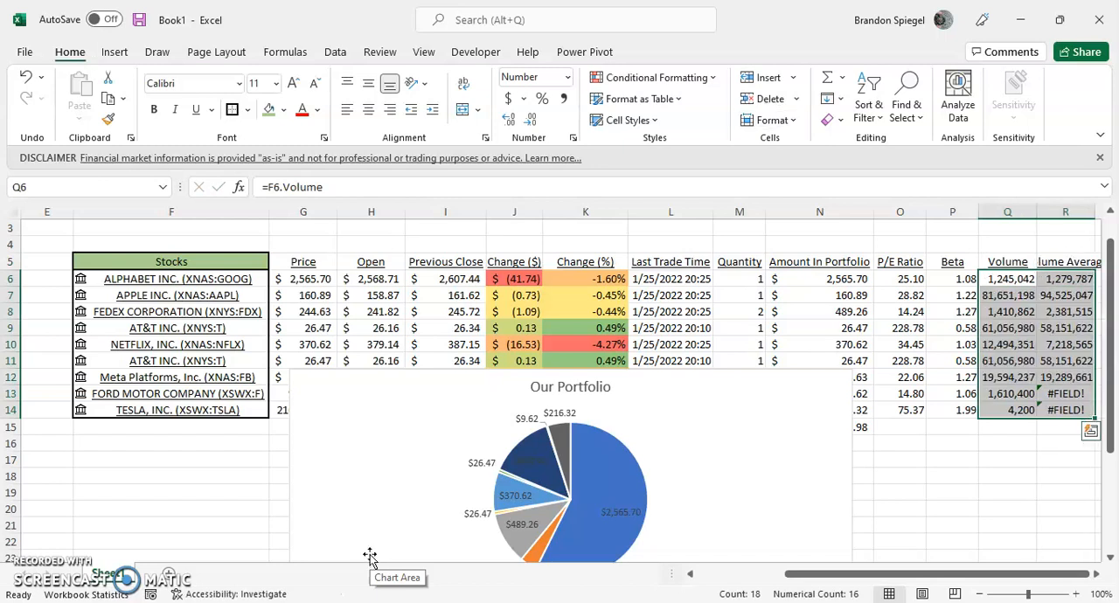
# Move the P/E Ratio, Beta, Volume and Volume Average columns from O5:R14 to the range starting at S5.
pyautogui.press('Up')
pyautogui.press('Right')
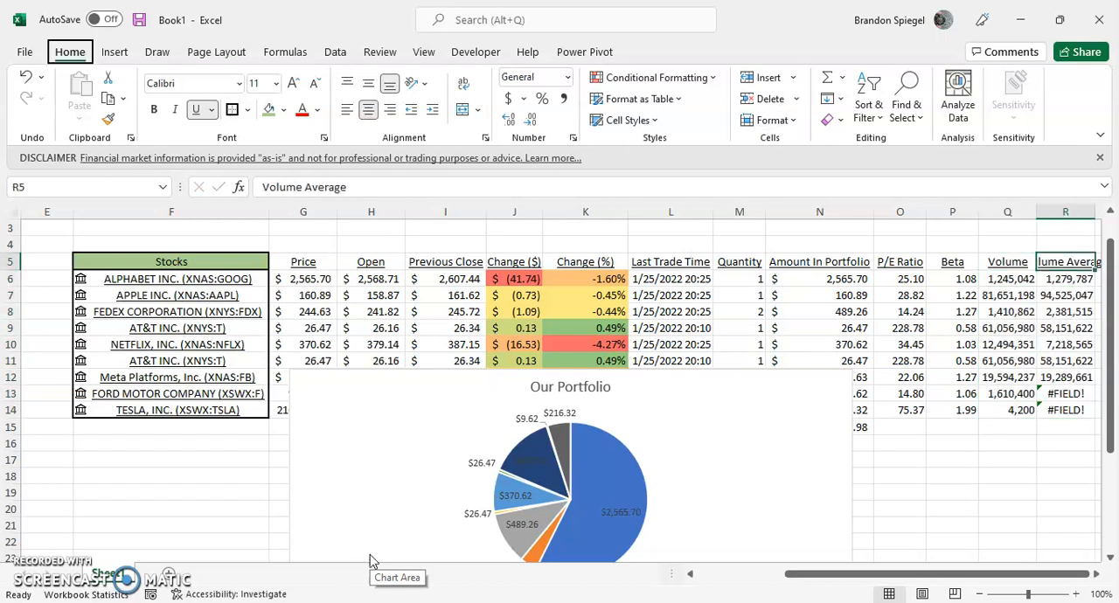
pyautogui.press('Left')
pyautogui.press('Left')
pyautogui.press('Left')
pyautogui.hotkey('ctrl', 'shift', 'Down')
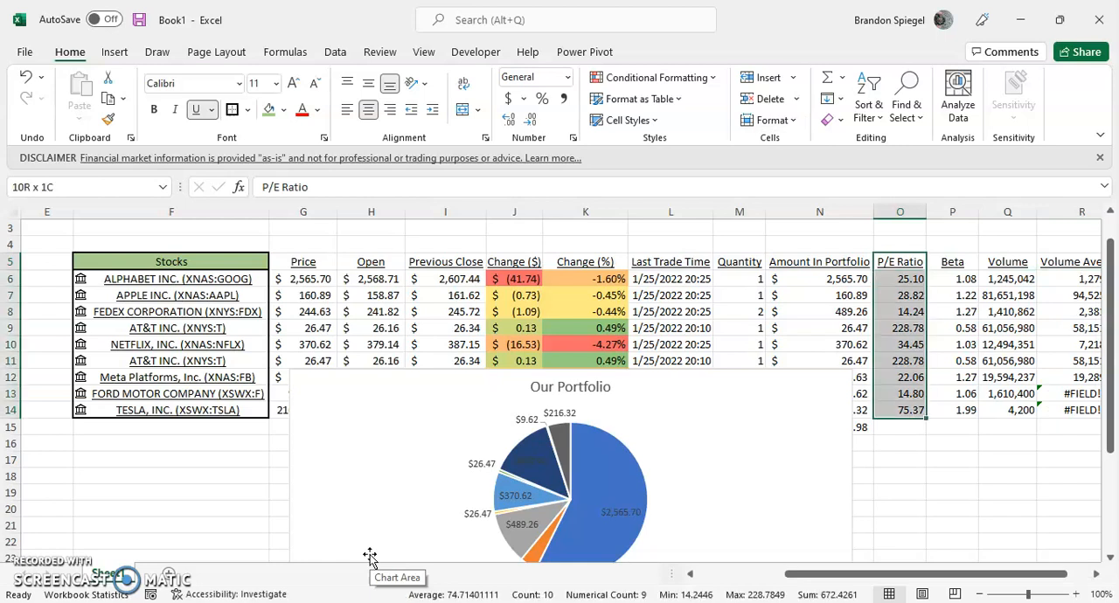
pyautogui.hotkey('shift', 'Right')
pyautogui.hotkey('shift', 'Right')
pyautogui.hotkey('shift', 'Right')
pyautogui.hotkey('ctrl', 'x')
pyautogui.press('Right')
pyautogui.press('Right')
pyautogui.press('Right')
# Autofit the column widths to the contents of the relocated data in S5:V14.
pyautogui.press('Right')
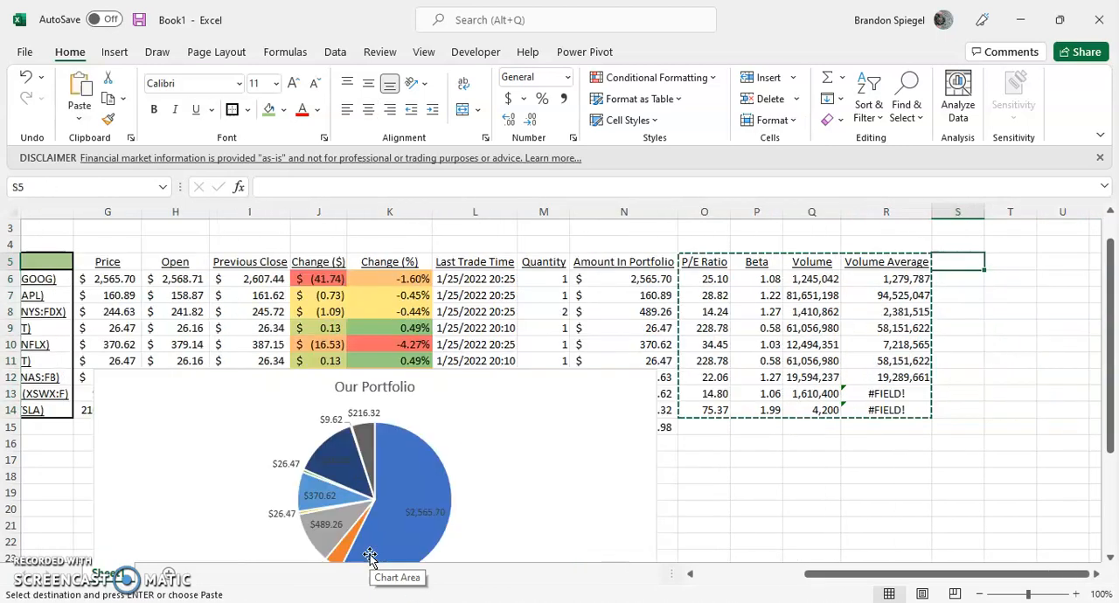
pyautogui.hotkey('ctrl', 'v')
pyautogui.press('Right')
pyautogui.press('Left')
pyautogui.hotkey('ctrl', 'shift', 'Right')
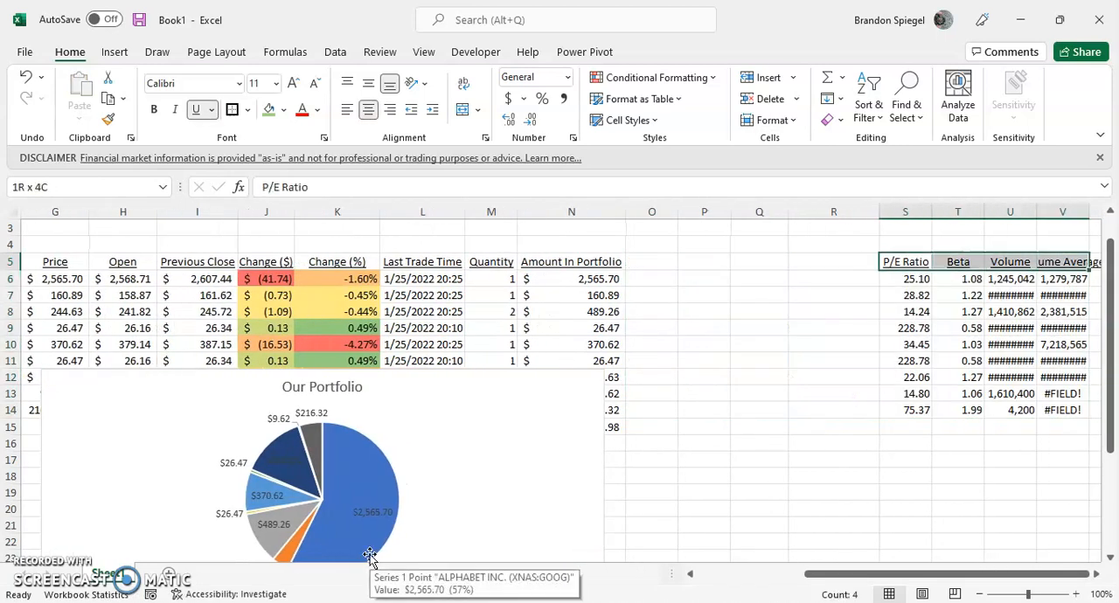
pyautogui.hotkey('ctrl', 'shift', 'Down')
pyautogui.press('i')
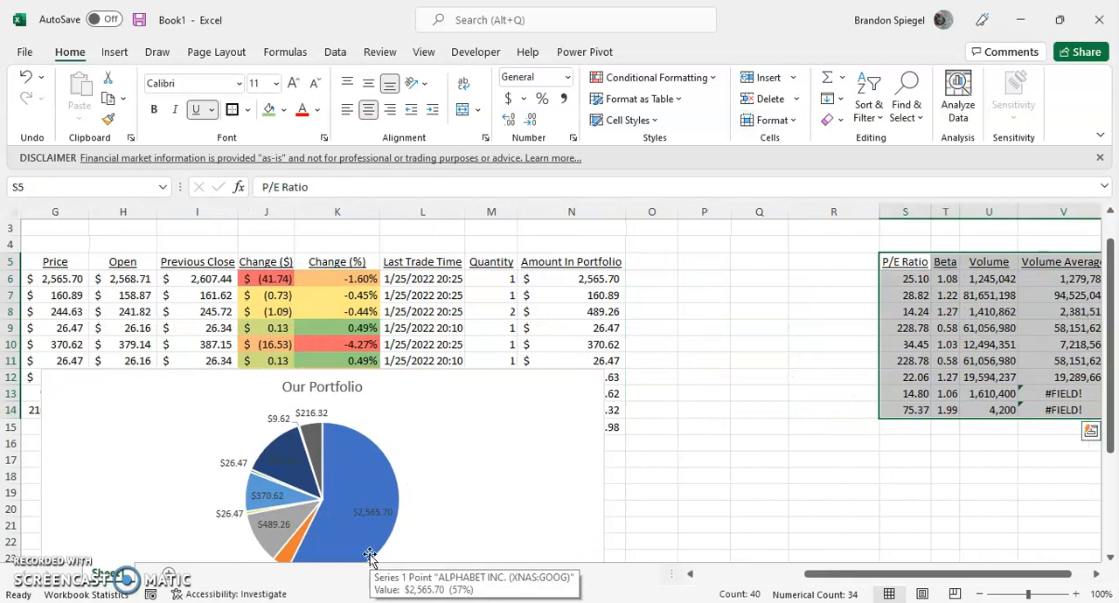
pyautogui.hotkey('ctrl', 'q')
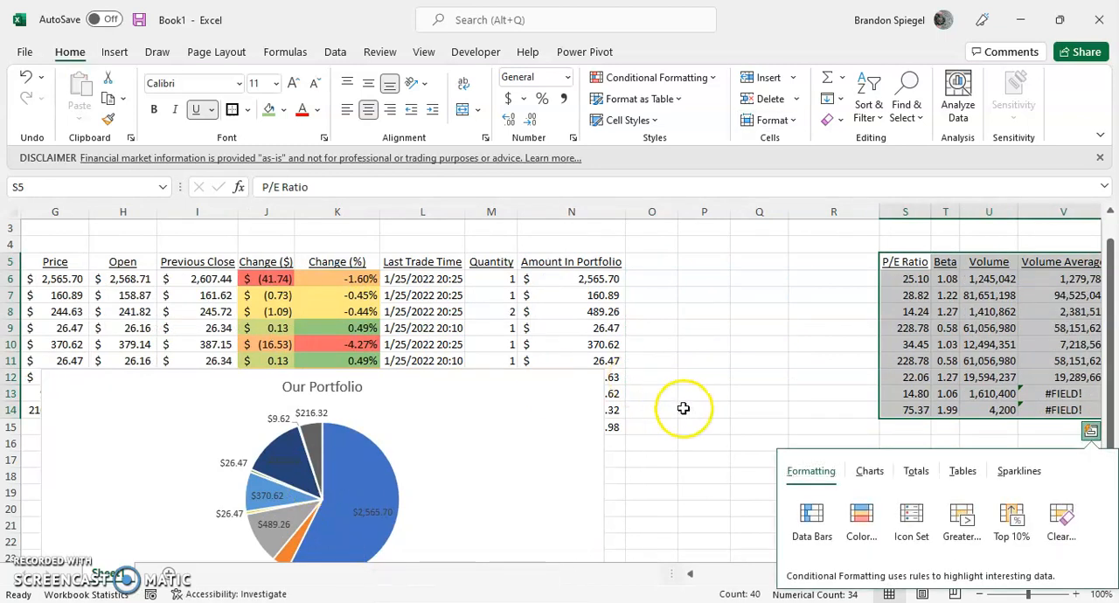
# Dismiss the quick analysis options and move the Our Portfolio pie chart up beside the P/E Ratio column, starting just below row 5.
pyautogui.click(687, 409)
pyautogui.moveTo(536, 405); pyautogui.dragTo(782, 300)
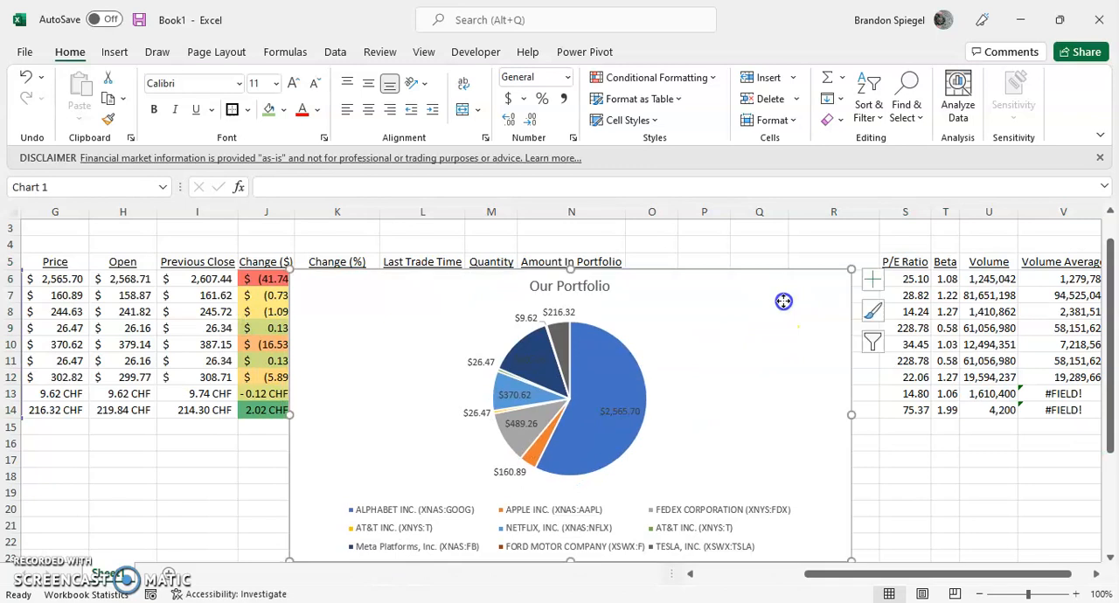
# Move the P/E Ratio, Beta, Volume and Volume Average data from S5:V14 to the range starting at F19.
pyautogui.click(981, 287)
pyautogui.press('Up')
pyautogui.press('Left')
pyautogui.press('Left')
pyautogui.hotkey('ctrl', 'a')
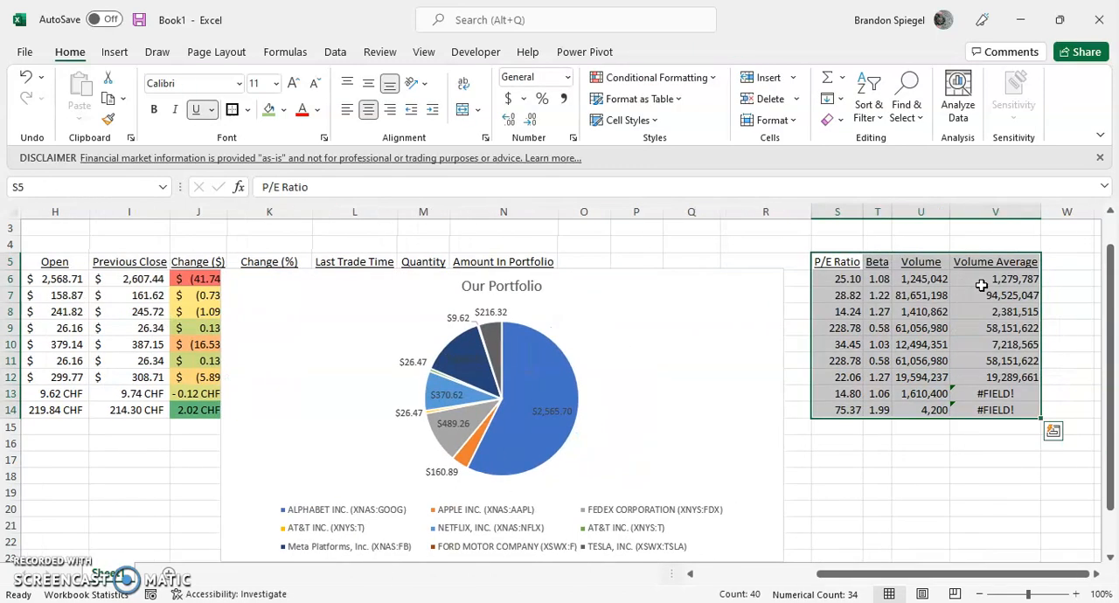
pyautogui.hotkey('ctrl', 'c')
pyautogui.click(77, 495)
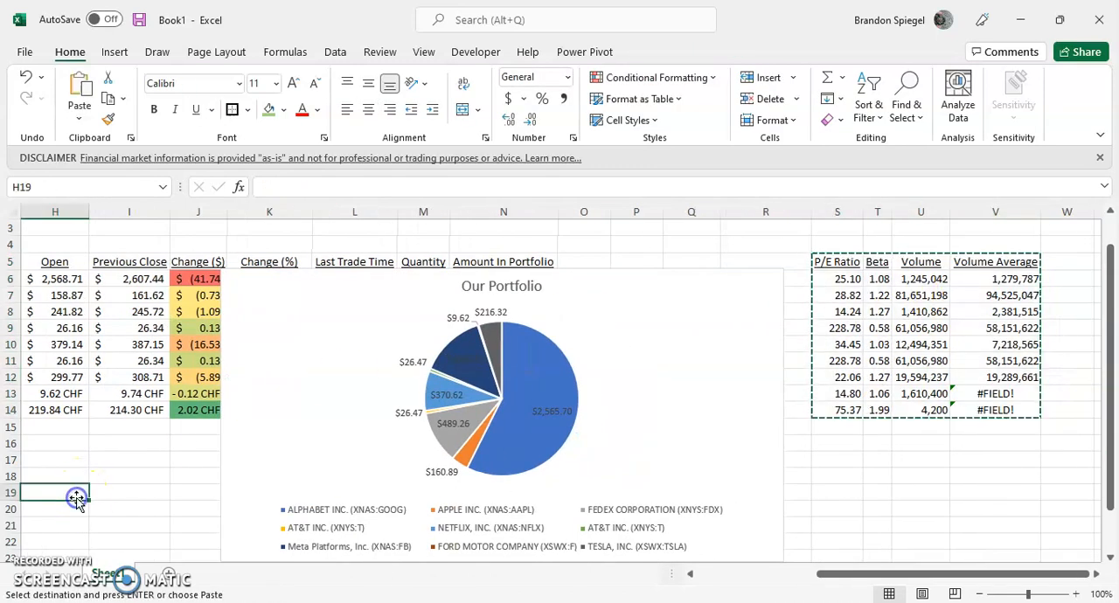
pyautogui.press('Left')
pyautogui.press('Left')
pyautogui.press('Return')
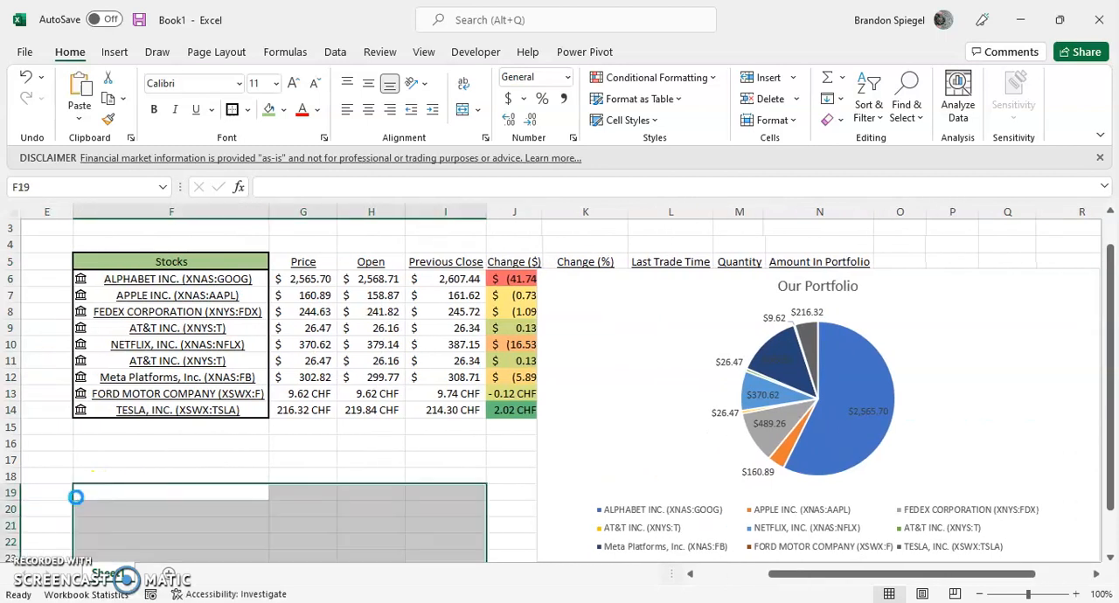
# Move the Our Portfolio pie chart below the portfolio Total row, with its upper edge in row 16 beside the relocated data.
pyautogui.click(257, 450)
pyautogui.press('Down')
pyautogui.press('Down')
pyautogui.press('Down')
pyautogui.press('Down')
pyautogui.press('Down')
pyautogui.press('Down')
pyautogui.press('Down')
pyautogui.press('Down')
pyautogui.press('Down')
pyautogui.press('Down')
pyautogui.press('Down')
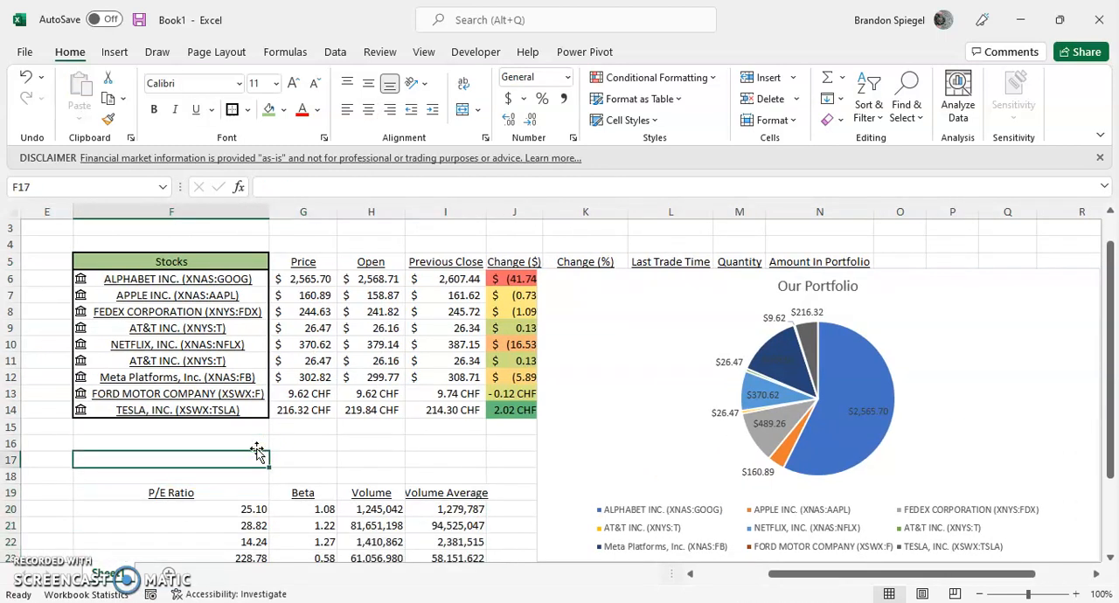
pyautogui.moveTo(641, 256); pyautogui.dragTo(622, 417)
pyautogui.moveTo(680, 360); pyautogui.dragTo(679, 366)
pyautogui.click(661, 312)
pyautogui.scroll(1, 661, 312)
pyautogui.press('Down')
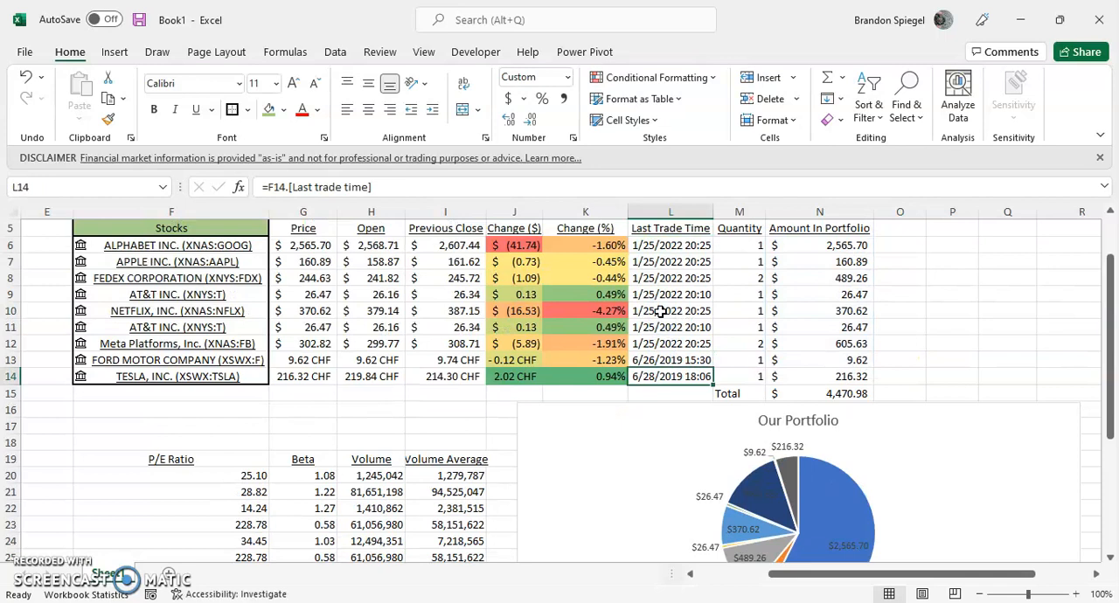